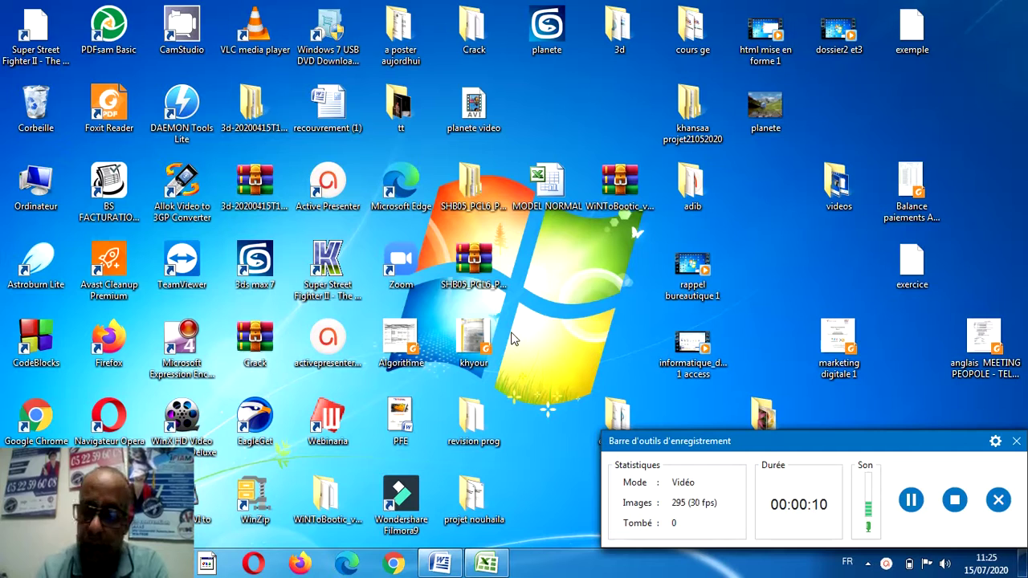
Switch to the Word exercise document, read the table and its formatting instructions, and compare them with the Excel data.
{"action": "left_click", "coordinate": [432, 565]}
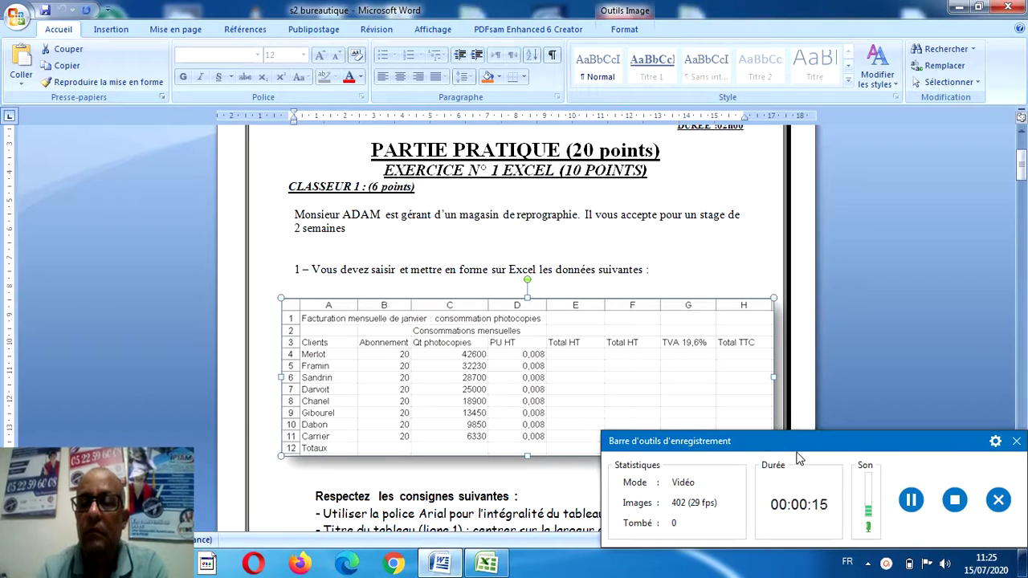
{"action": "left_click_drag", "start_coordinate": [804, 452], "coordinate": [806, 526]}
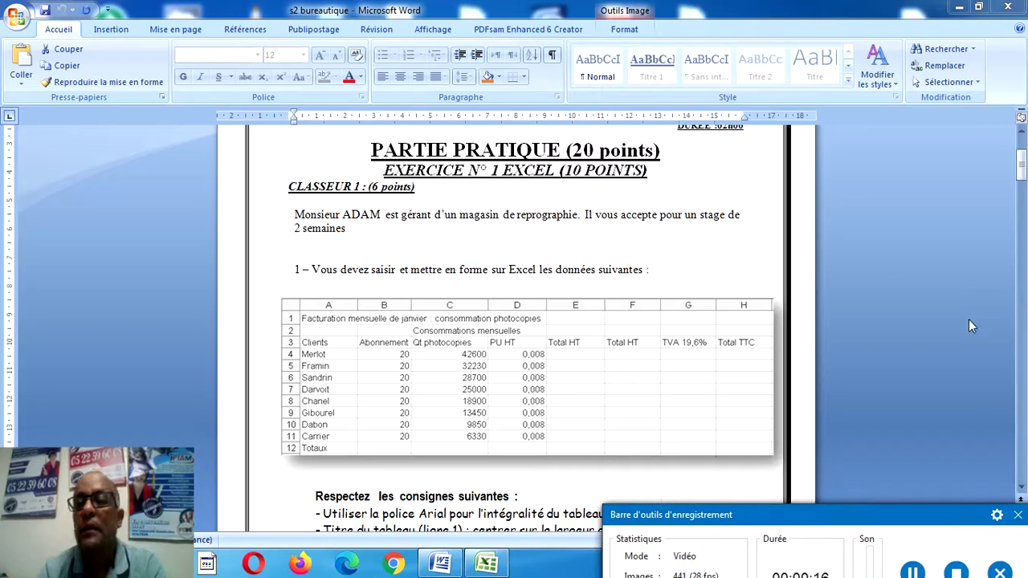
{"action": "left_click_drag", "start_coordinate": [1022, 175], "coordinate": [1022, 181]}
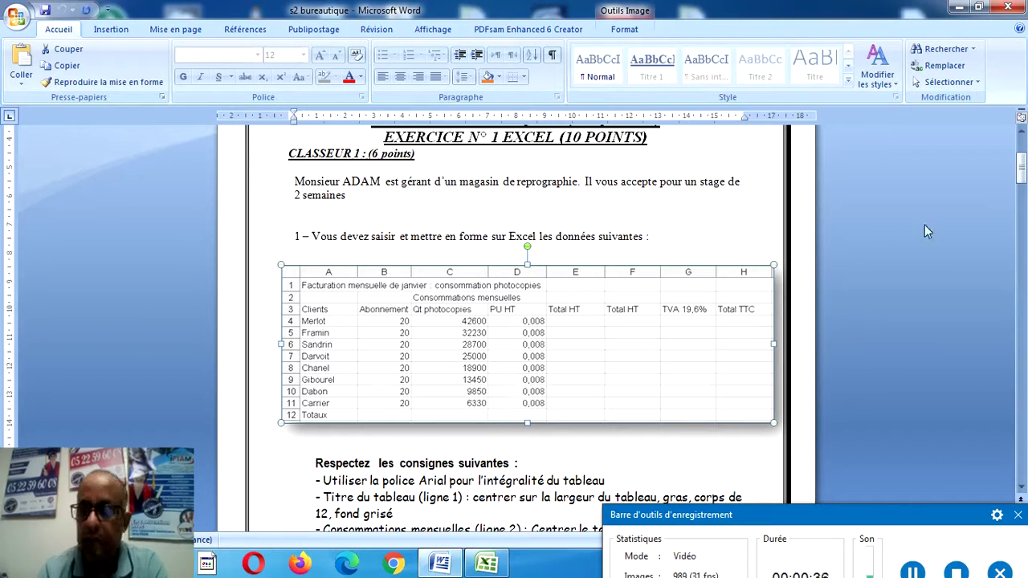
{"action": "left_click_drag", "start_coordinate": [1021, 178], "coordinate": [1021, 193]}
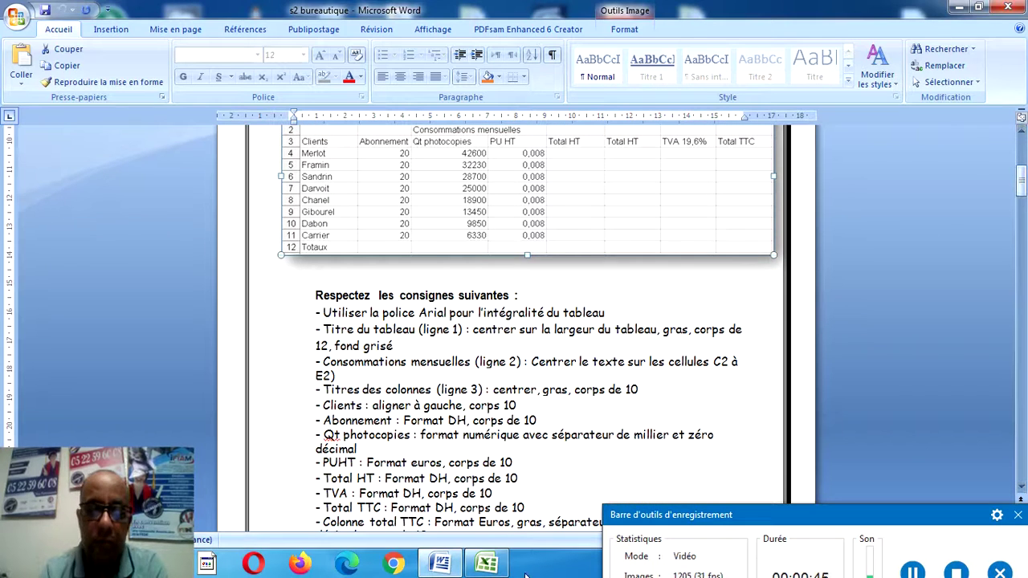
{"action": "left_click", "coordinate": [488, 565]}
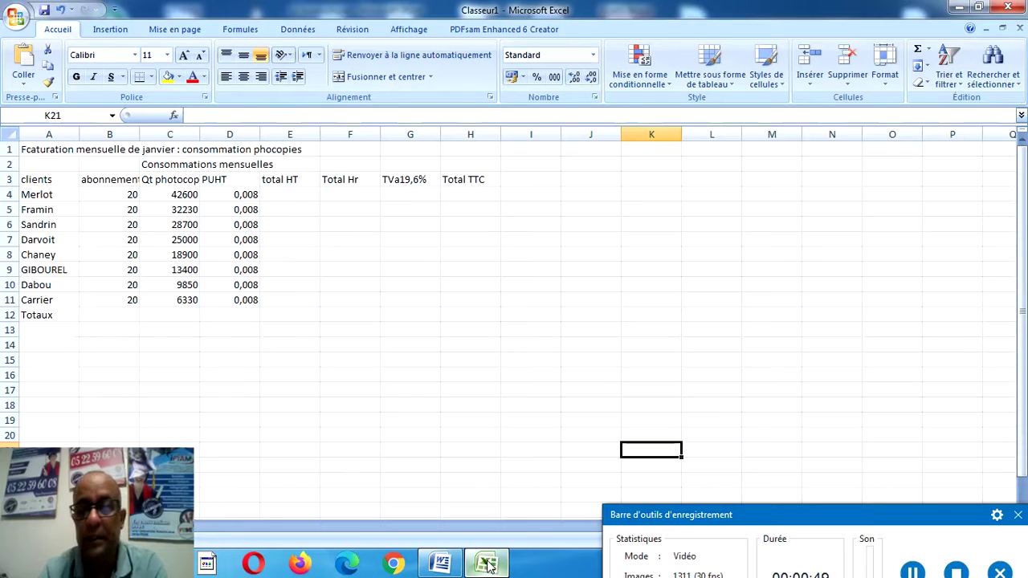
{"action": "left_click", "coordinate": [440, 565]}
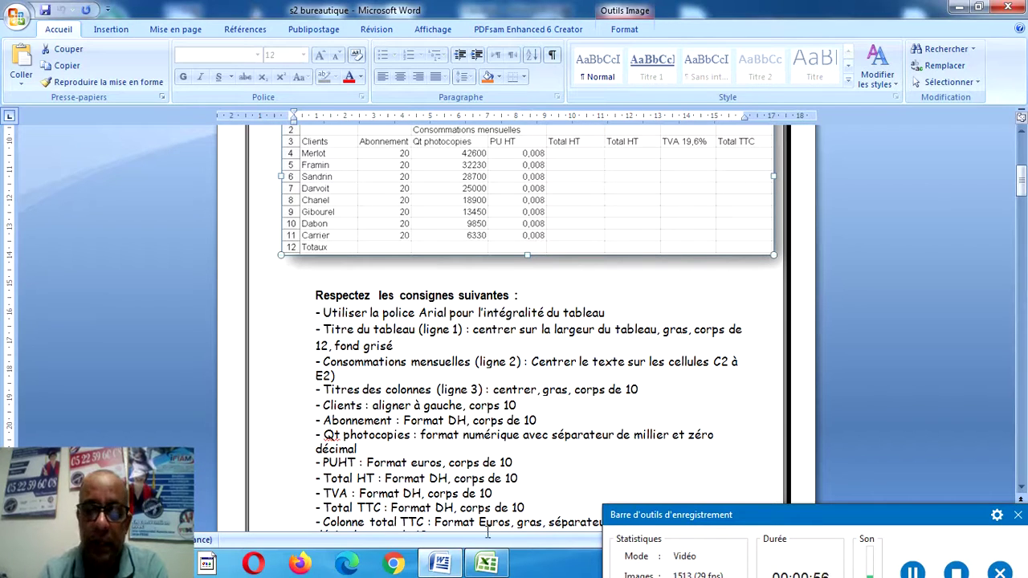
Switch to Excel and set the font of rows 1 to 12 to Arial.
{"action": "left_click", "coordinate": [486, 565]}
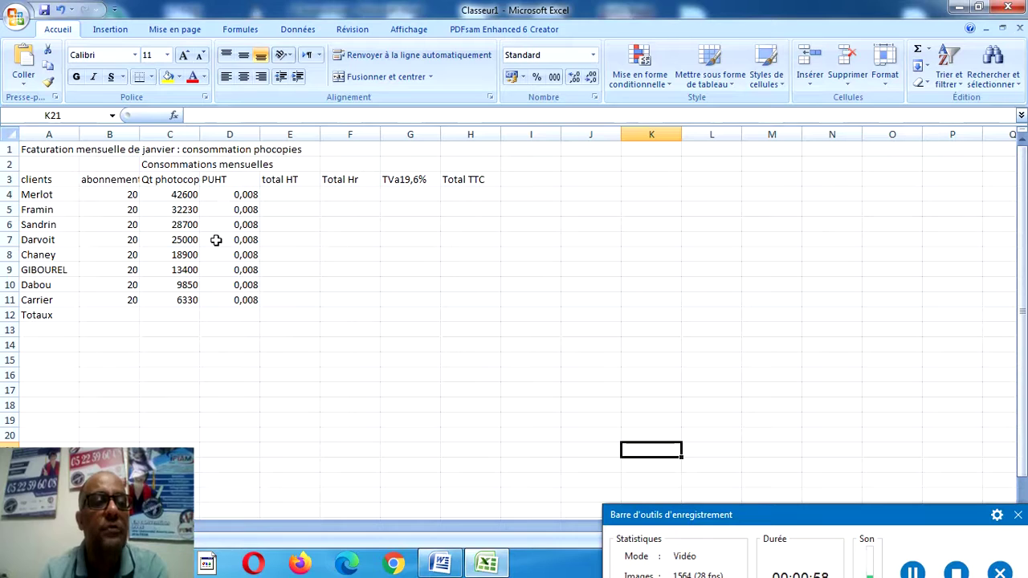
{"action": "left_click", "coordinate": [65, 149]}
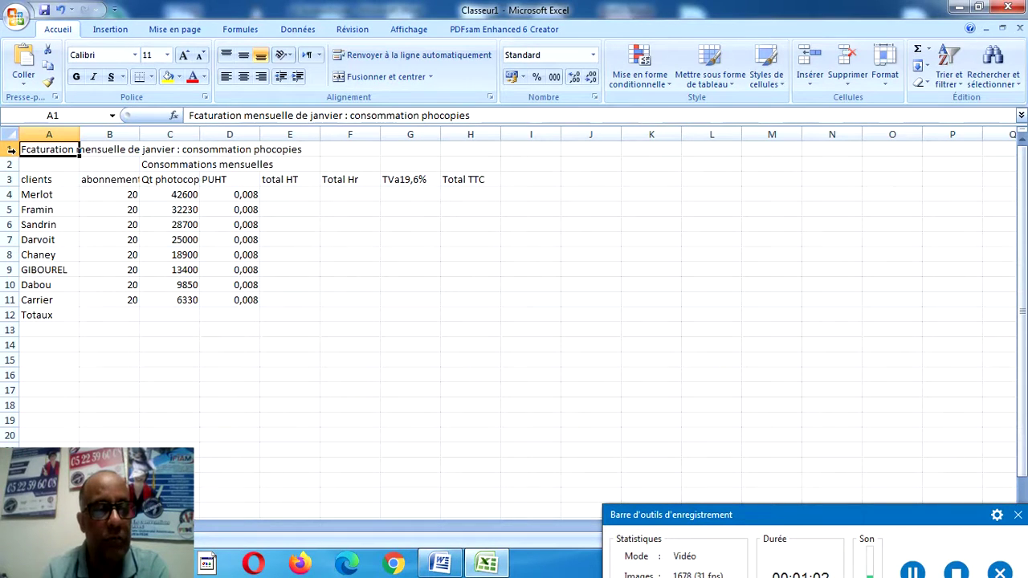
{"action": "left_click_drag", "start_coordinate": [12, 150], "coordinate": [20, 315]}
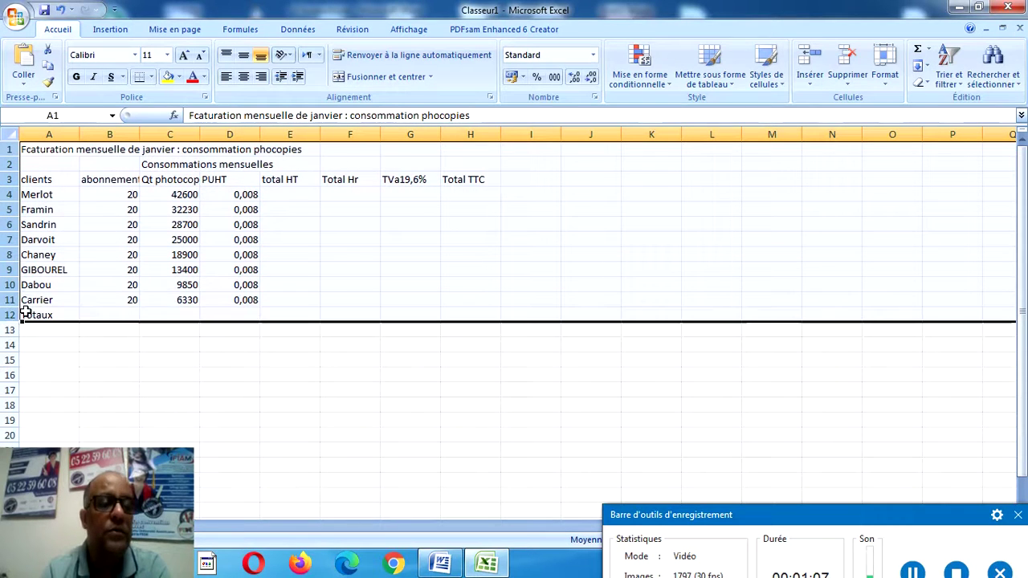
{"action": "left_click", "coordinate": [134, 54]}
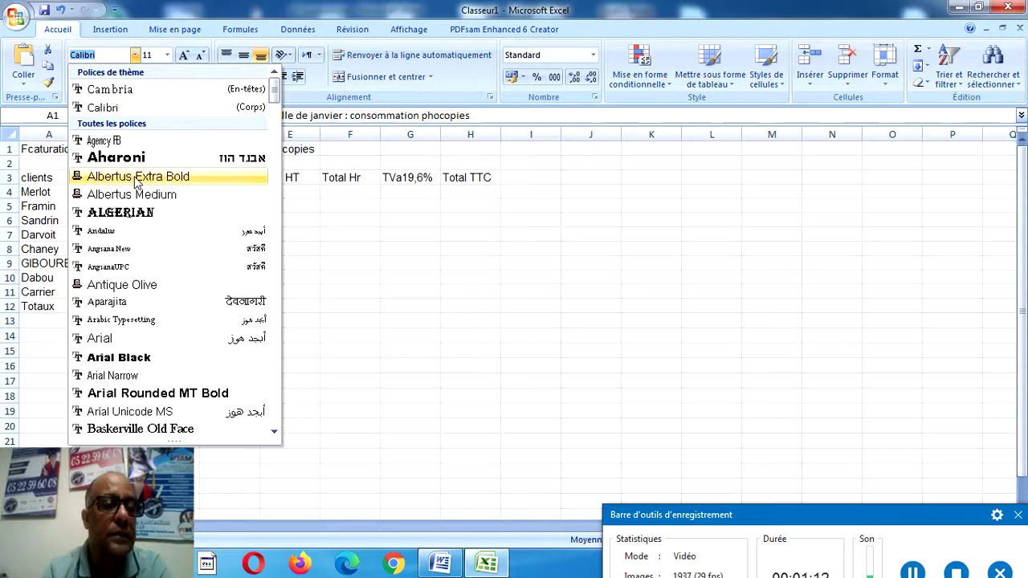
{"action": "left_click", "coordinate": [134, 339]}
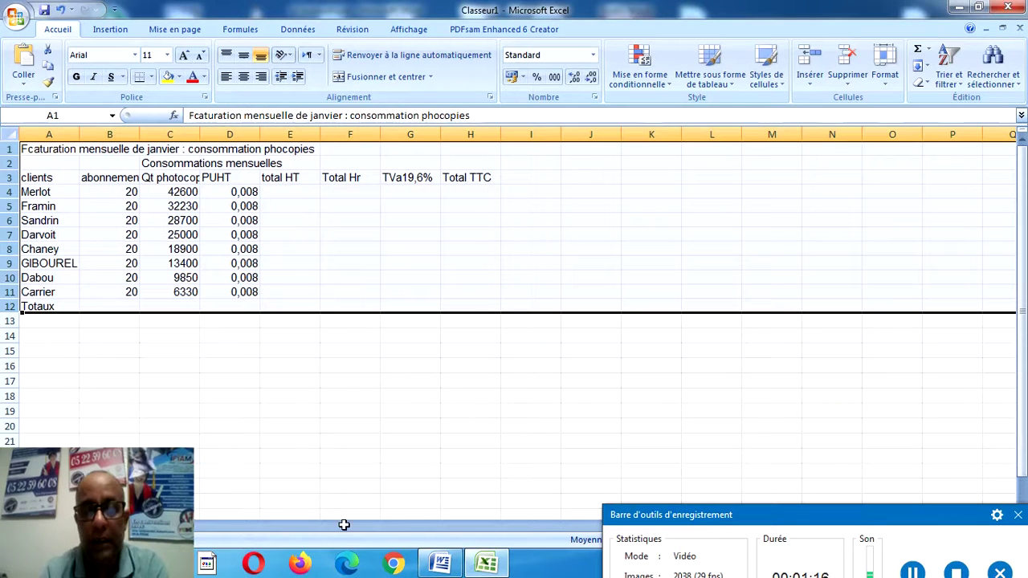
Check the title instructions in Word, and back in Excel insert the missing "a" after the "F" in the A1 title.
{"action": "left_click", "coordinate": [438, 563]}
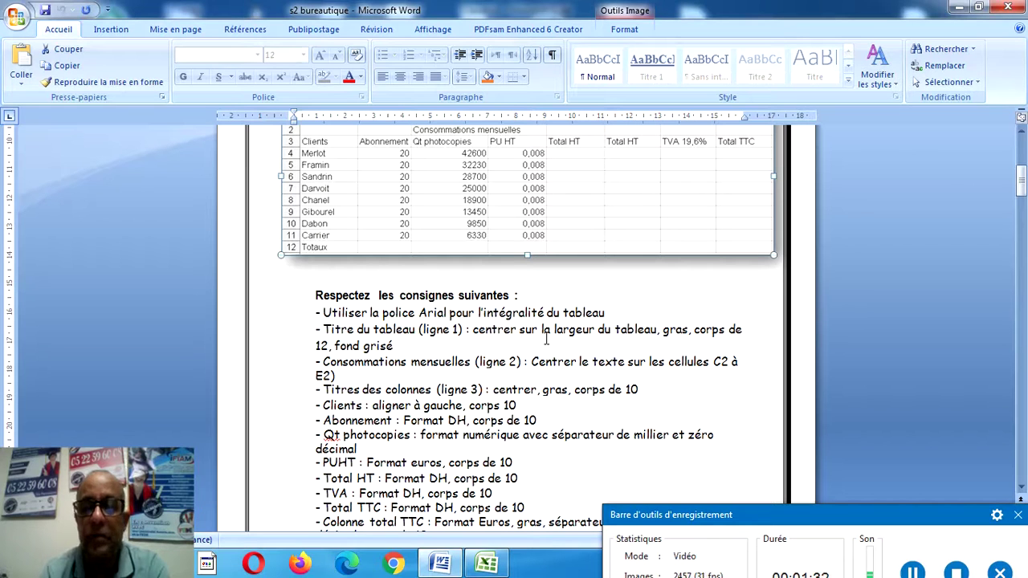
{"action": "left_click", "coordinate": [487, 565]}
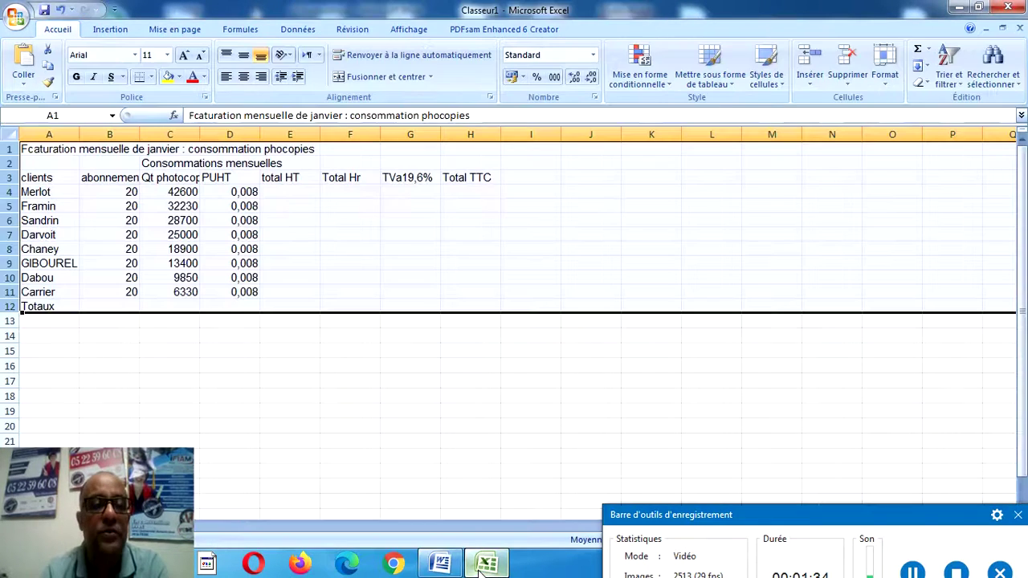
{"action": "left_click", "coordinate": [54, 160]}
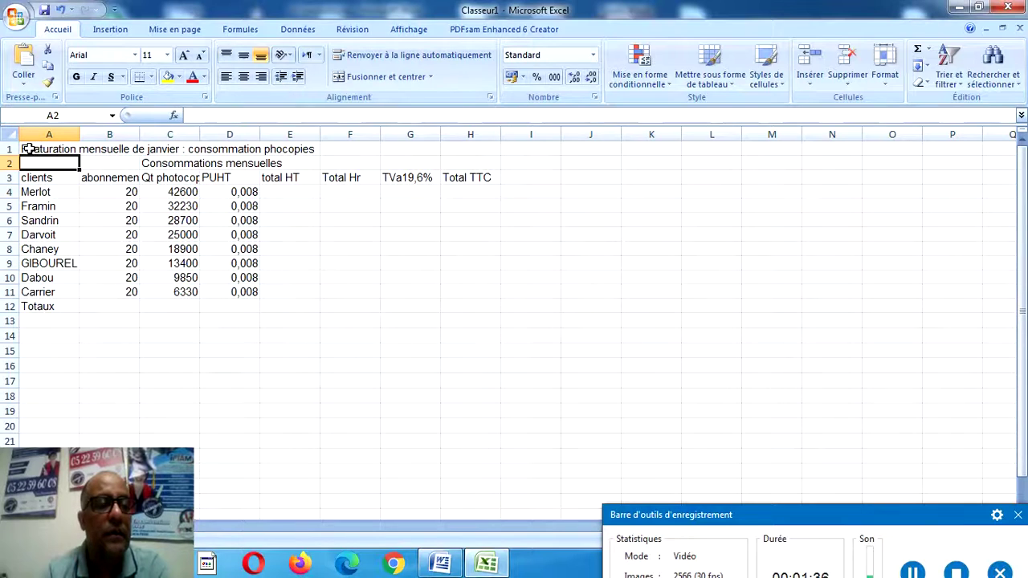
{"action": "left_click", "coordinate": [26, 149]}
{"action": "double_click", "coordinate": [27, 149]}
{"action": "type", "text": "a"}
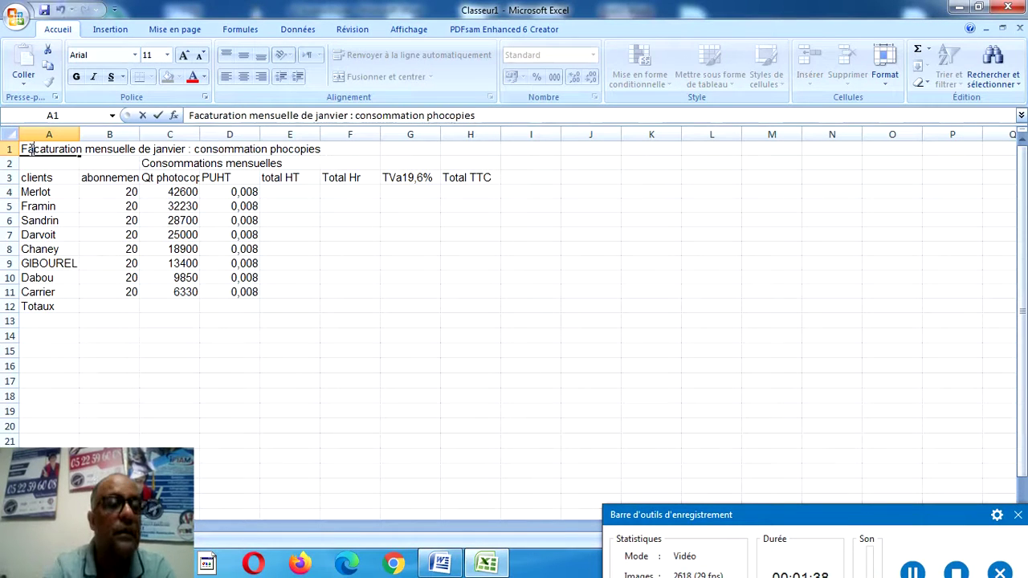
{"action": "left_click", "coordinate": [104, 212]}
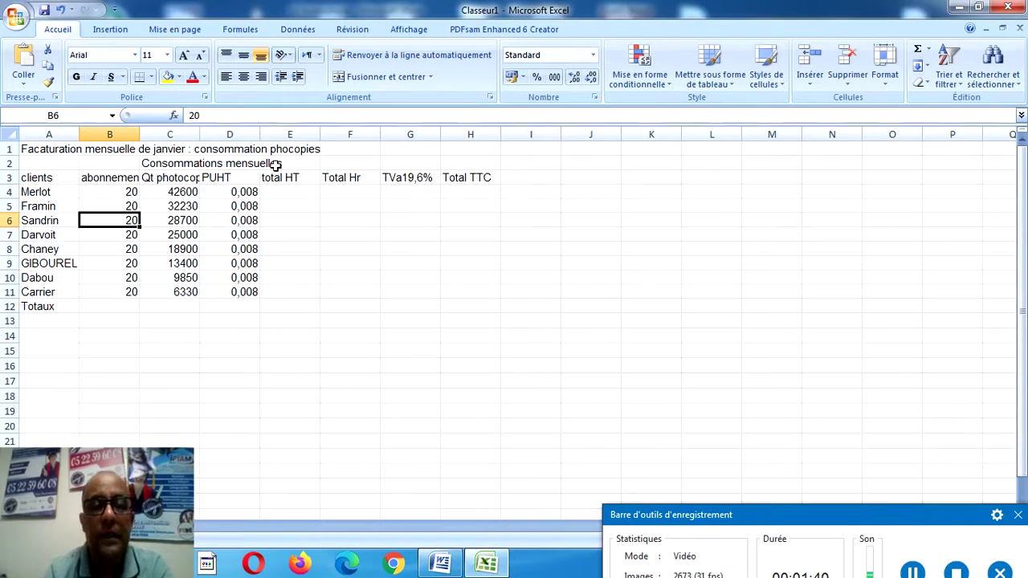
Remove the extra "a" from the title in A1 so its first word reads "Facturation".
{"action": "left_click_drag", "start_coordinate": [40, 180], "coordinate": [459, 307]}
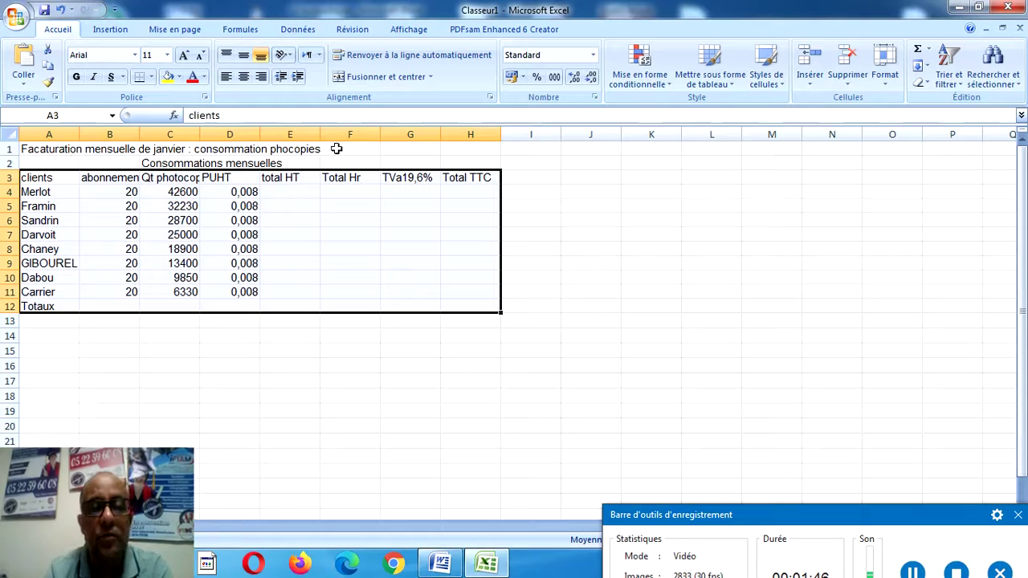
{"action": "left_click", "coordinate": [317, 178]}
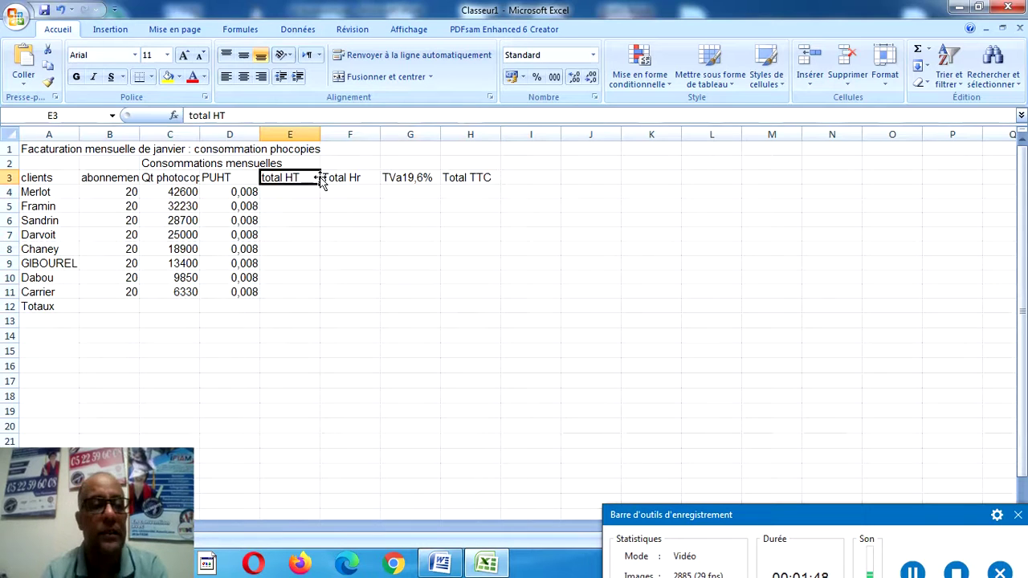
{"action": "double_click", "coordinate": [46, 151]}
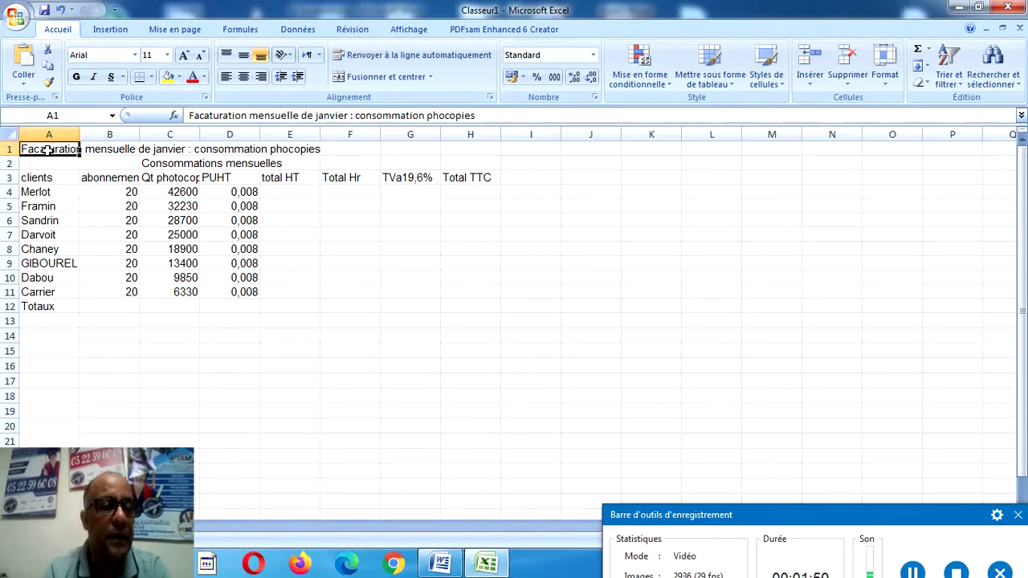
{"action": "key", "text": "BackSpace"}
{"action": "key", "text": "Return"}
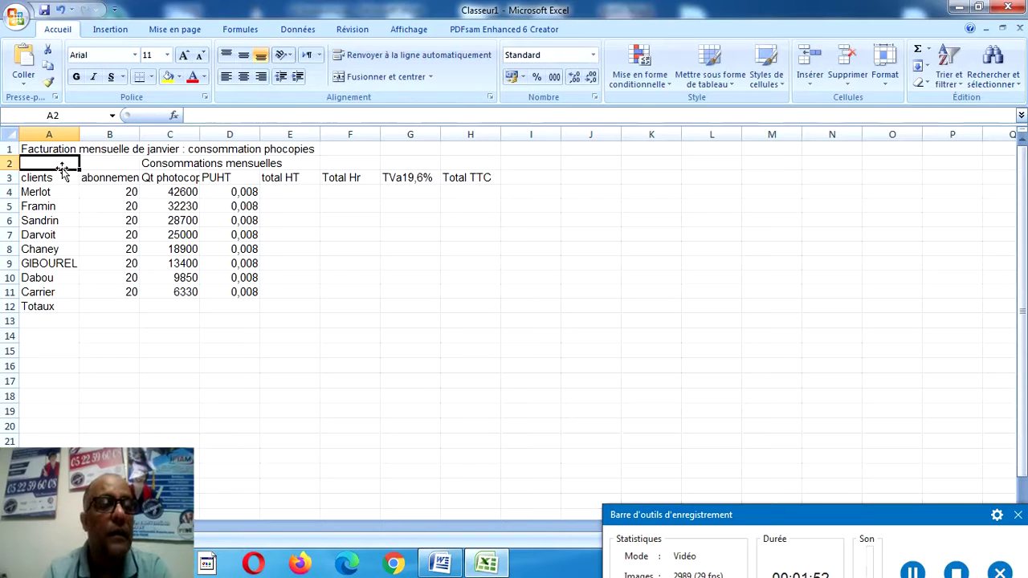
Merge and centre the title across A1:H1, and check the remaining title formatting instructions in the Word document.
{"action": "left_click_drag", "start_coordinate": [28, 149], "coordinate": [463, 151]}
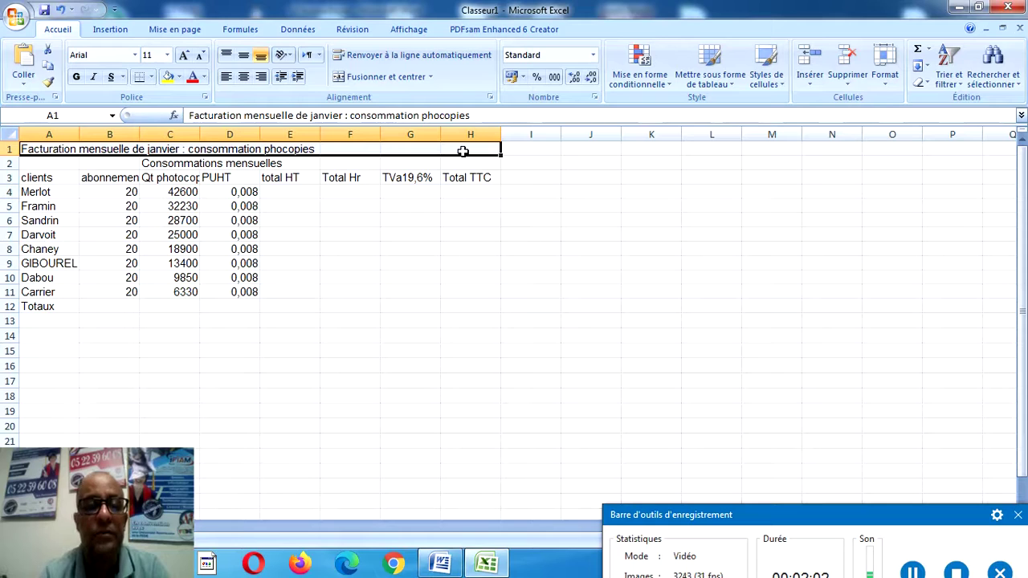
{"action": "left_click", "coordinate": [348, 77]}
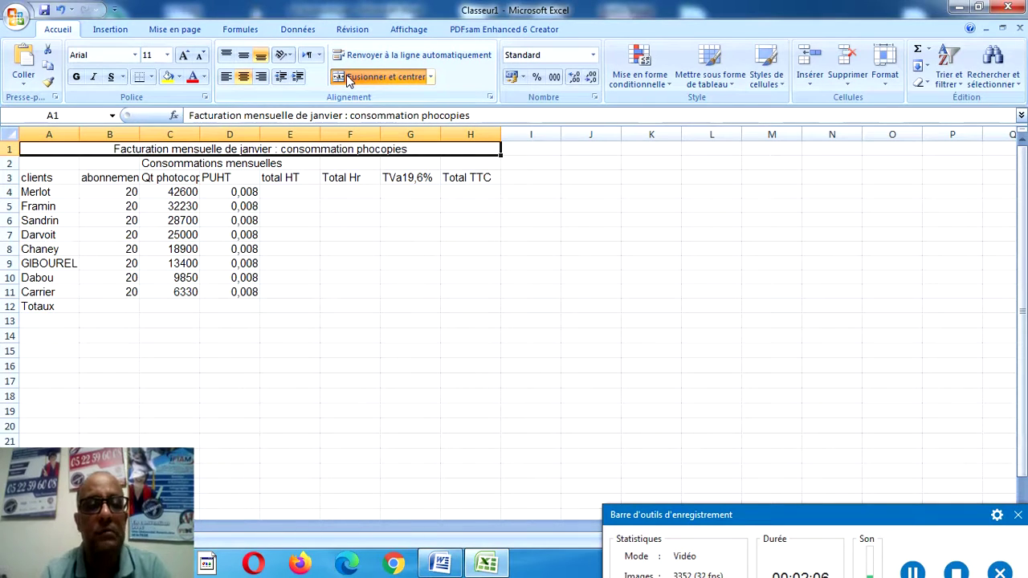
{"action": "left_click", "coordinate": [486, 564]}
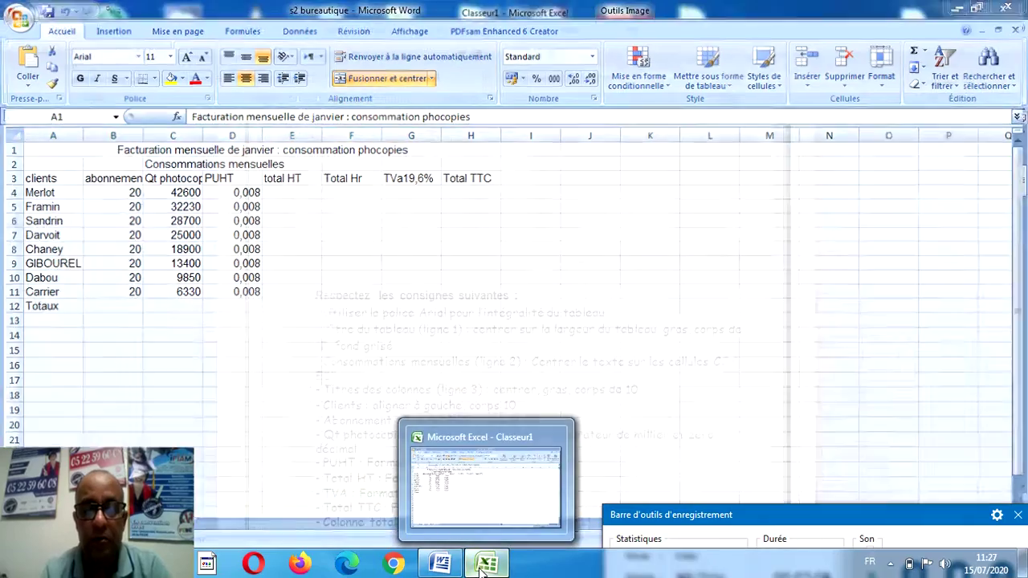
{"action": "left_click", "coordinate": [440, 564]}
{"action": "left_click", "coordinate": [439, 564]}
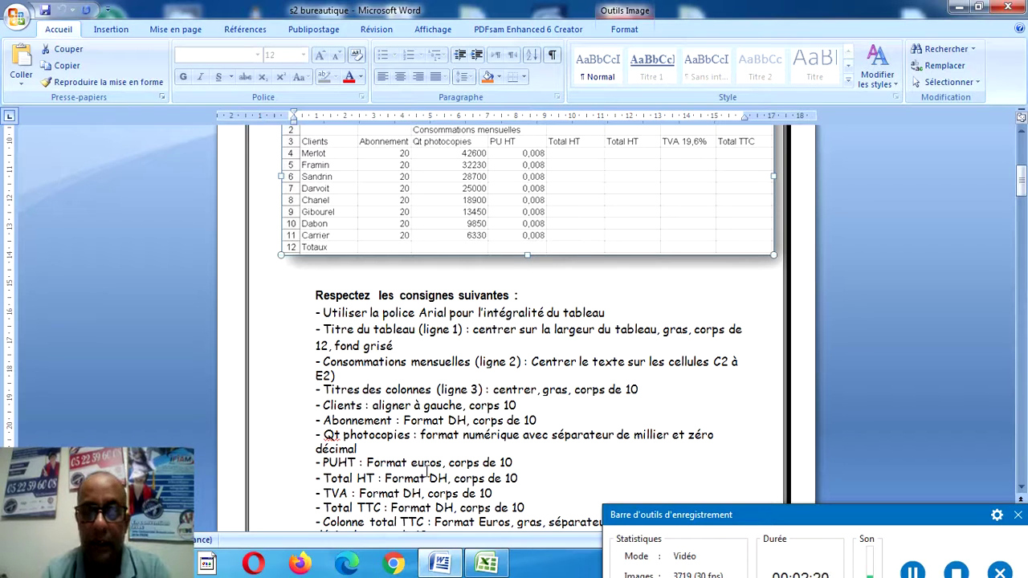
Switch back to Excel and format the merged title in bold, size 12, with a grey fill.
{"action": "left_click", "coordinate": [486, 563]}
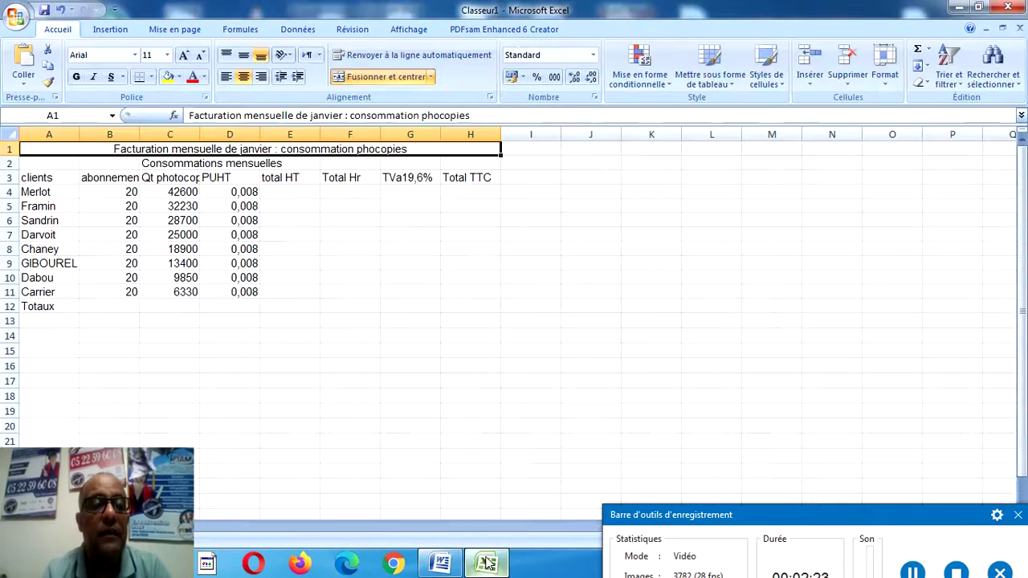
{"action": "left_click", "coordinate": [75, 77]}
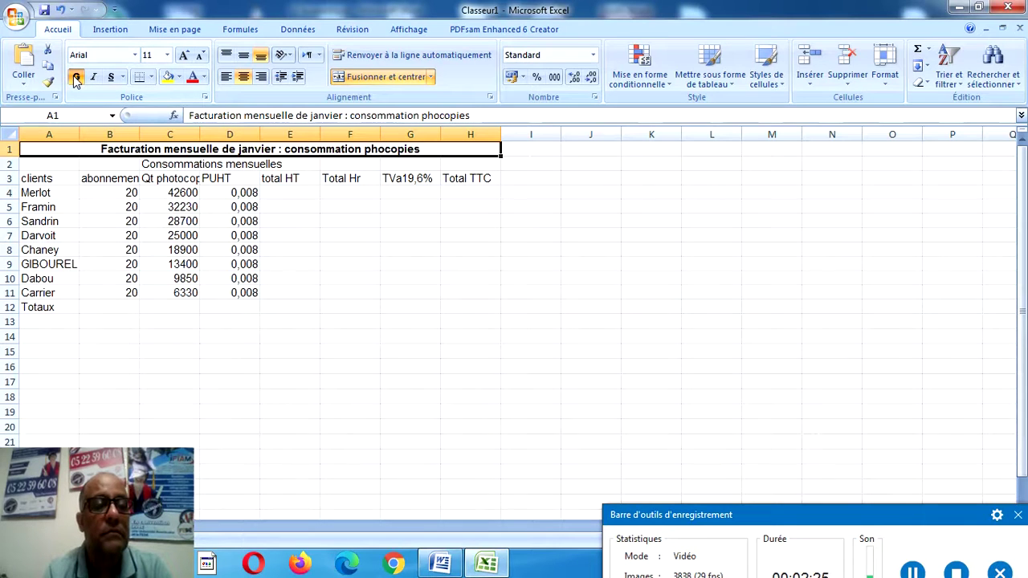
{"action": "left_click", "coordinate": [166, 55]}
{"action": "left_click", "coordinate": [160, 123]}
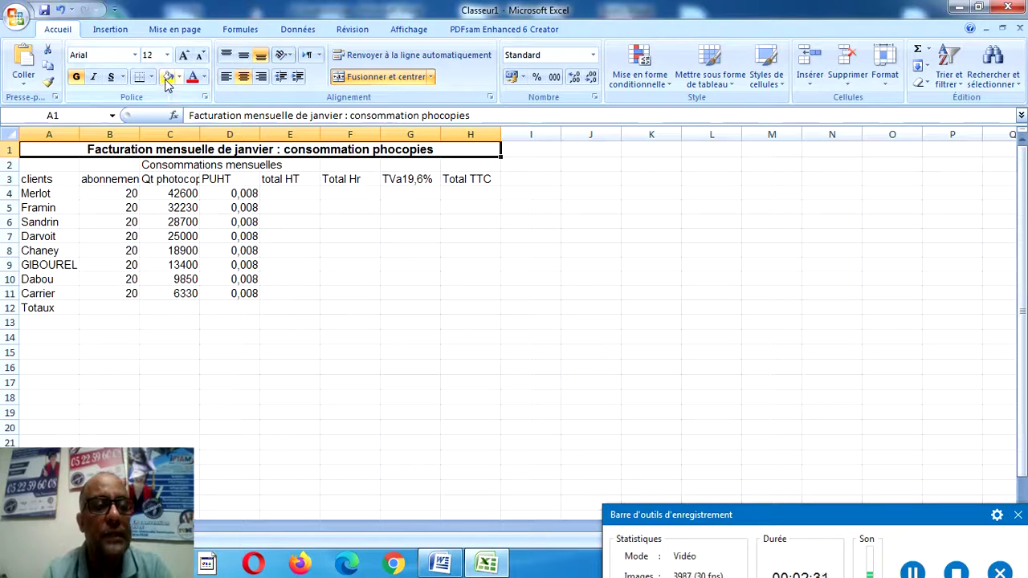
{"action": "left_click", "coordinate": [178, 77]}
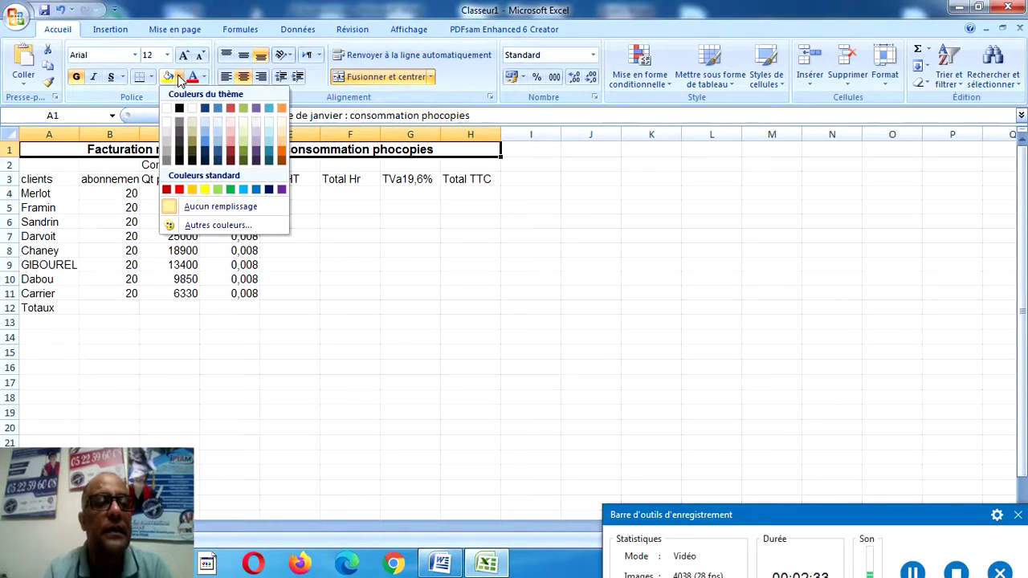
{"action": "left_click", "coordinate": [167, 152]}
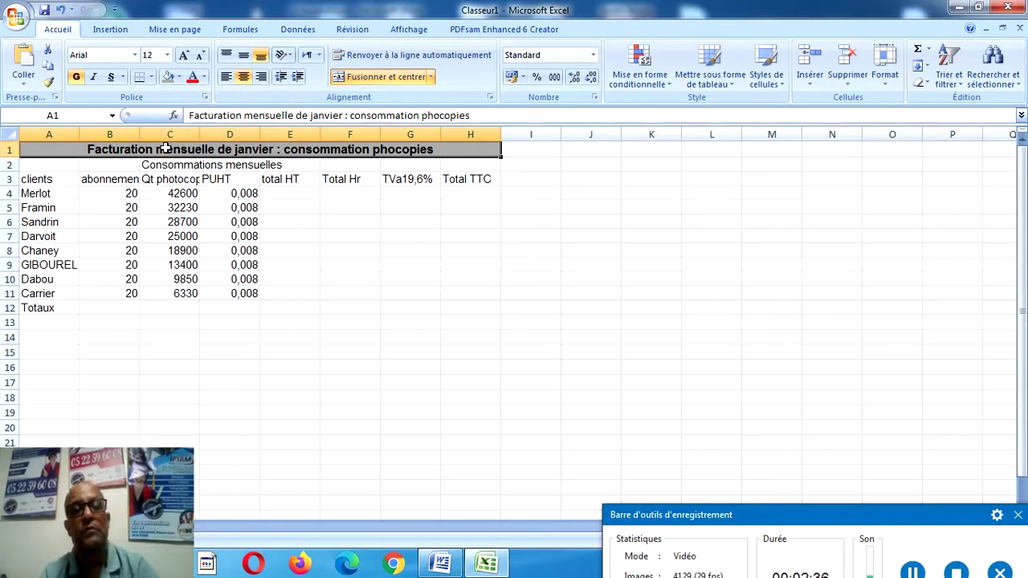
Correct the last word of the title in row 1 to "photocopies".
{"action": "double_click", "coordinate": [383, 150]}
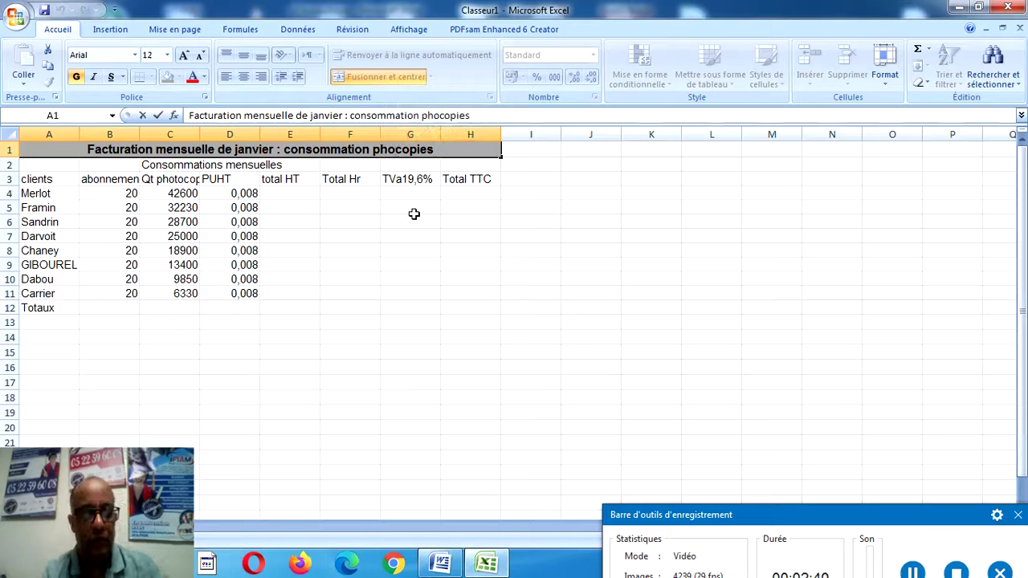
{"action": "type", "text": "to"}
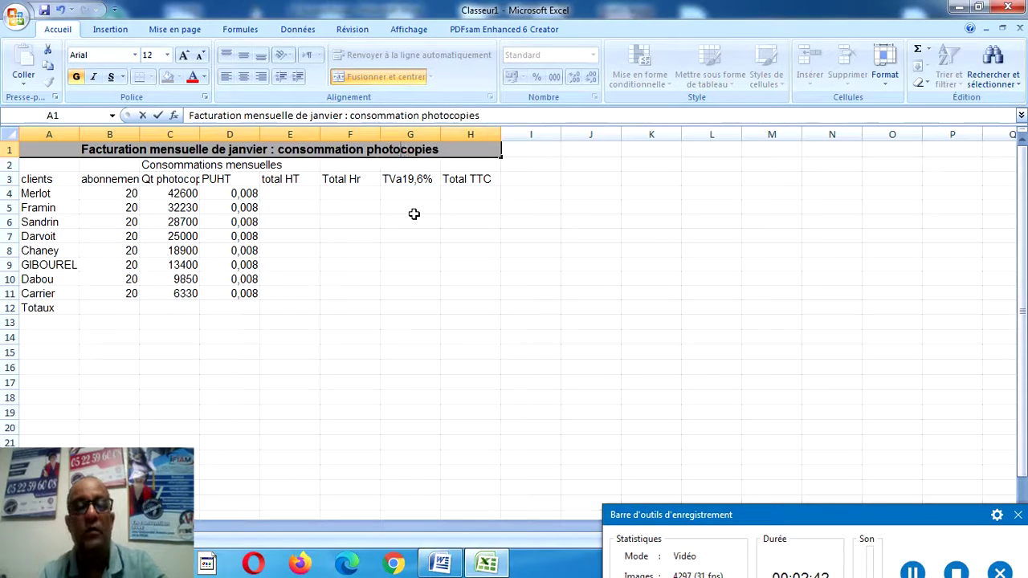
{"action": "left_click", "coordinate": [419, 228]}
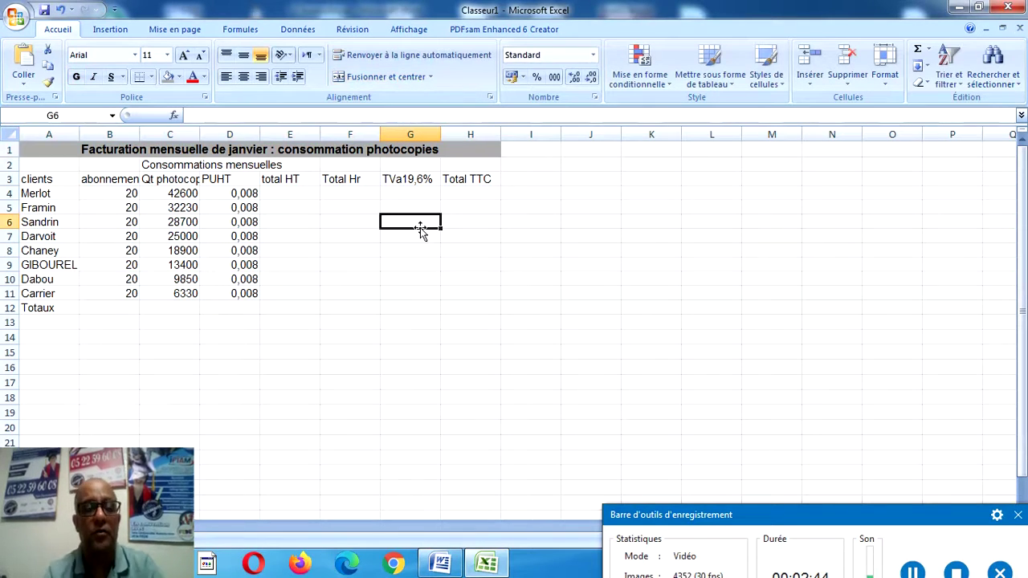
Check the row 2 instruction in the Word document, and merge and centre "Consommations mensuelles" across C2:E2 in Excel.
{"action": "left_click", "coordinate": [441, 564]}
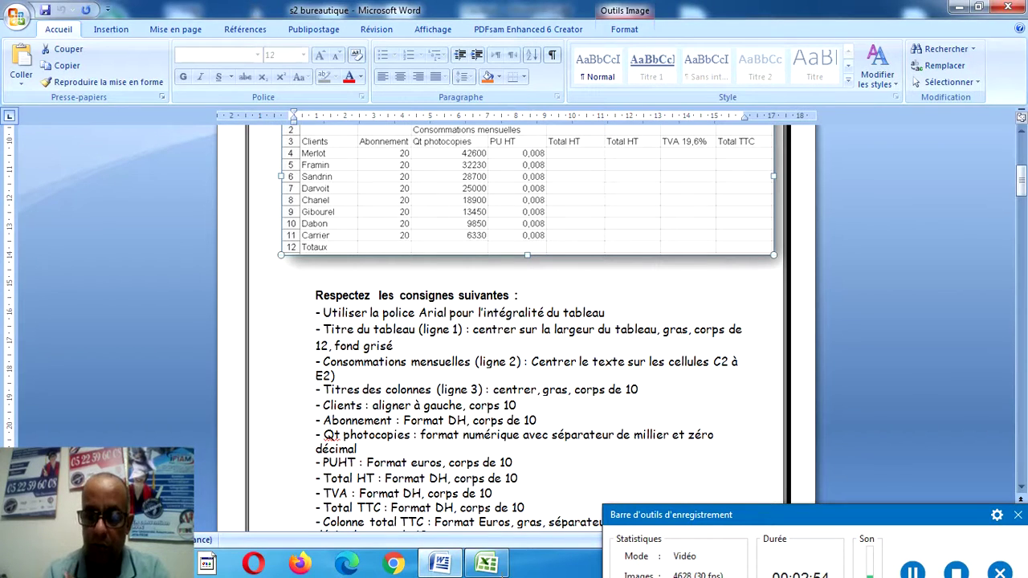
{"action": "left_click", "coordinate": [486, 566]}
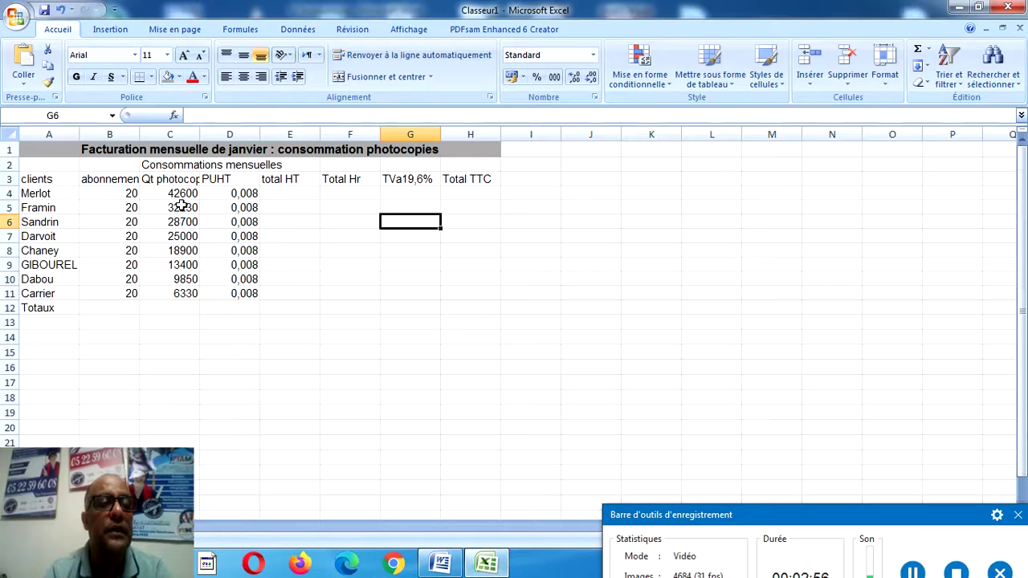
{"action": "left_click", "coordinate": [164, 165]}
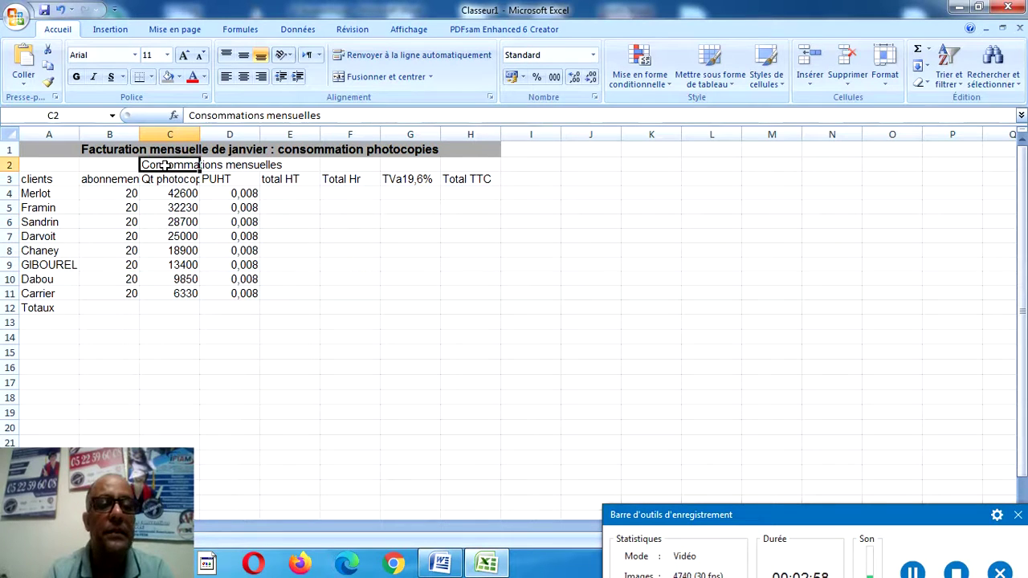
{"action": "left_click", "coordinate": [292, 165]}
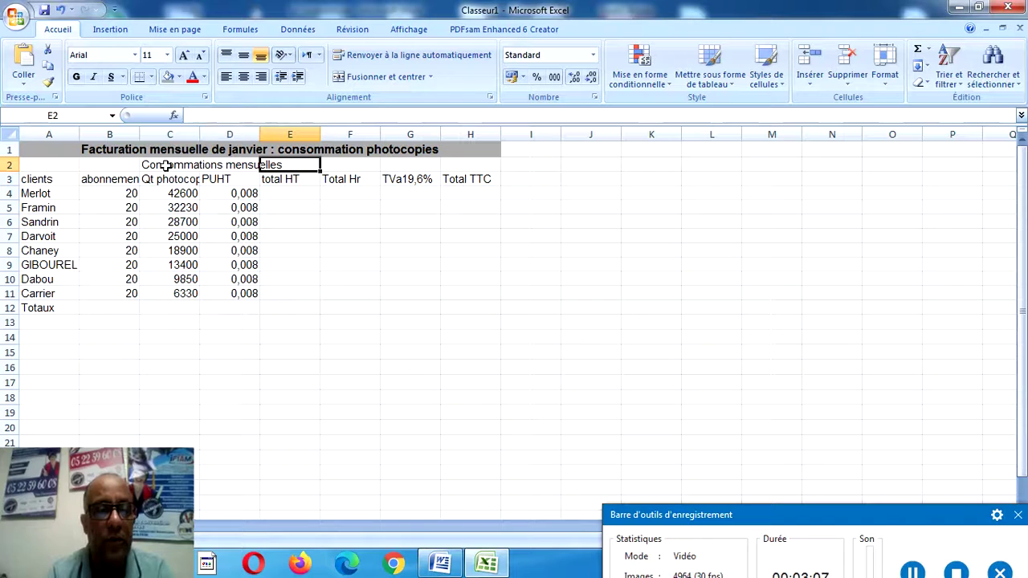
{"action": "left_click_drag", "start_coordinate": [164, 166], "coordinate": [281, 166]}
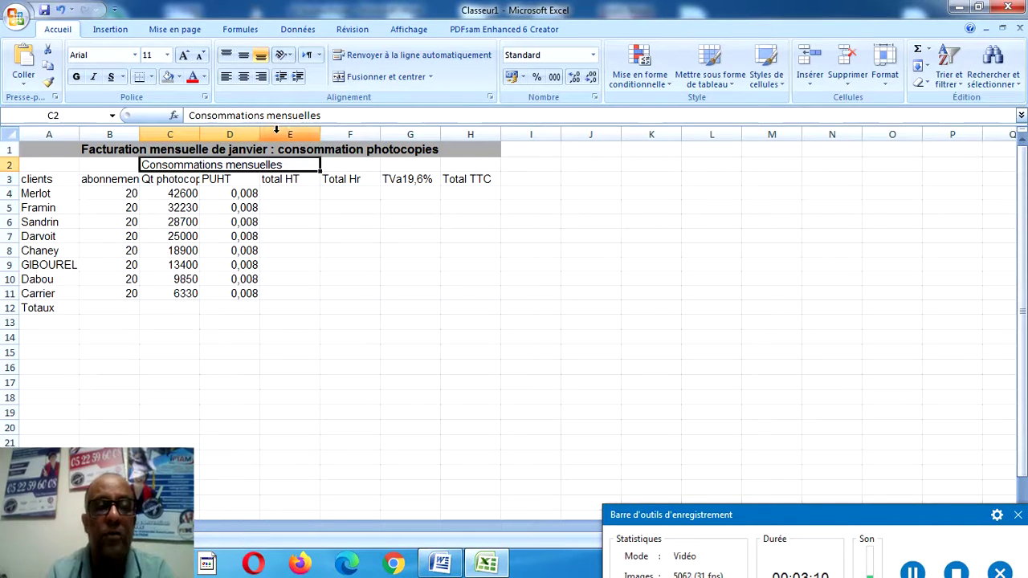
{"action": "left_click", "coordinate": [359, 81]}
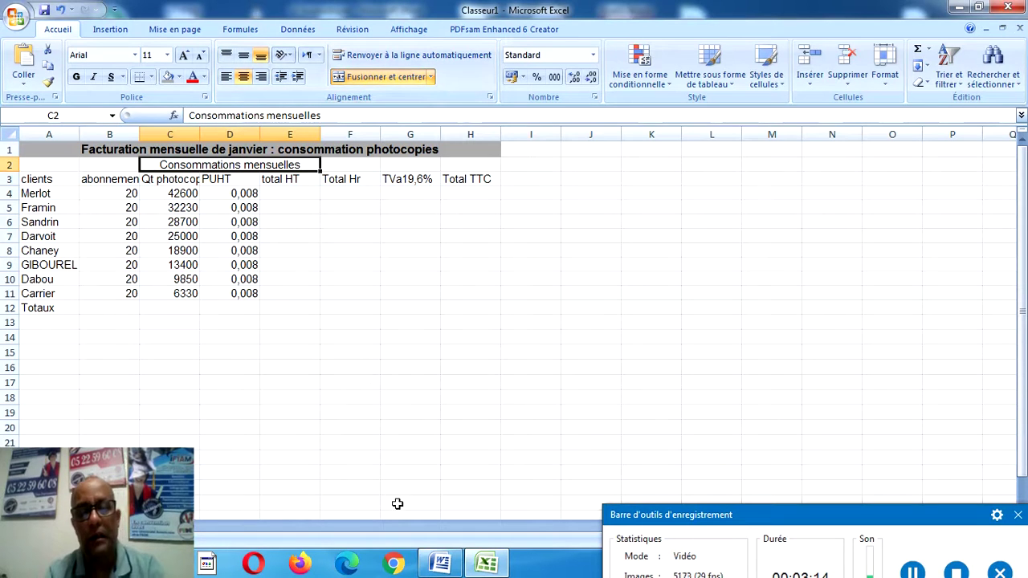
Check the row 3 instruction in Word, and format the column headings A3:H3 in Excel as centred, bold, size 10.
{"action": "left_click", "coordinate": [428, 557]}
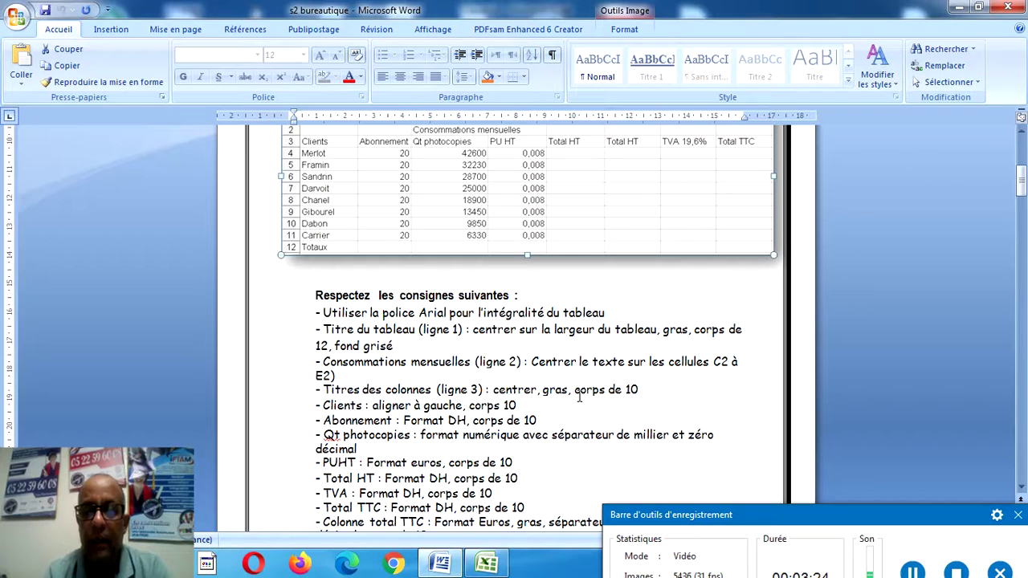
{"action": "left_click", "coordinate": [492, 562]}
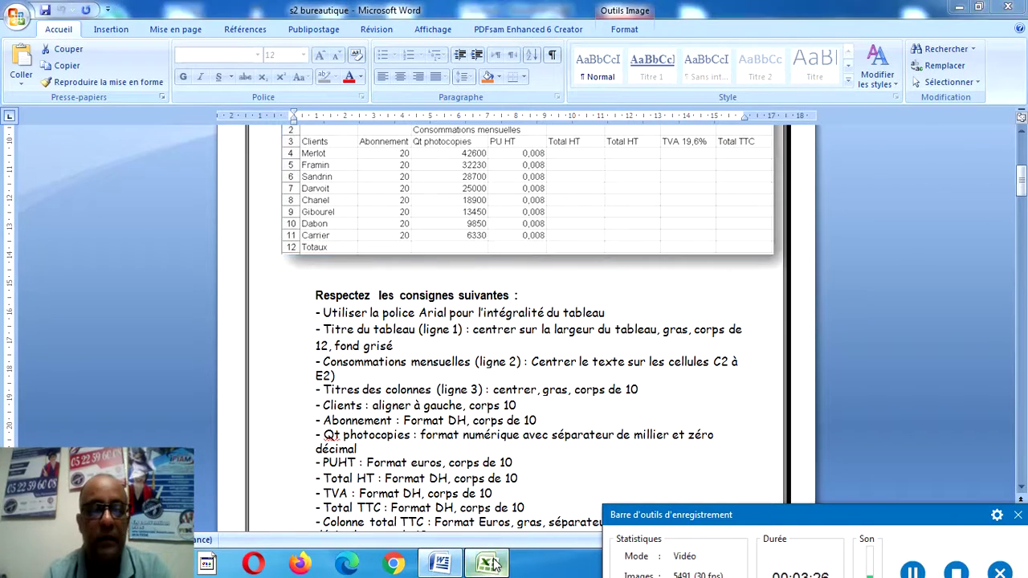
{"action": "left_click", "coordinate": [245, 308]}
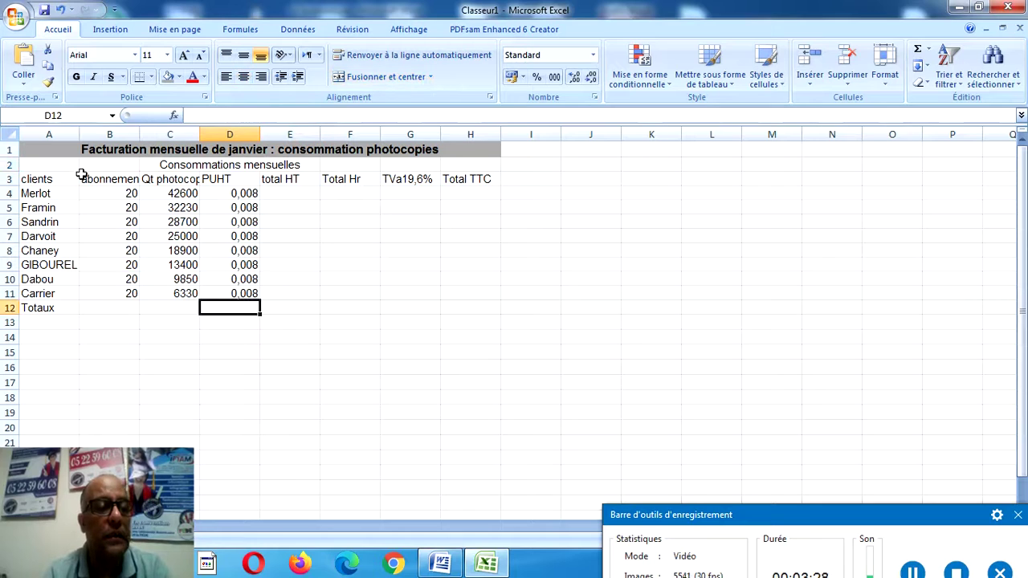
{"action": "left_click", "coordinate": [36, 179]}
{"action": "left_click_drag", "start_coordinate": [116, 176], "coordinate": [457, 177]}
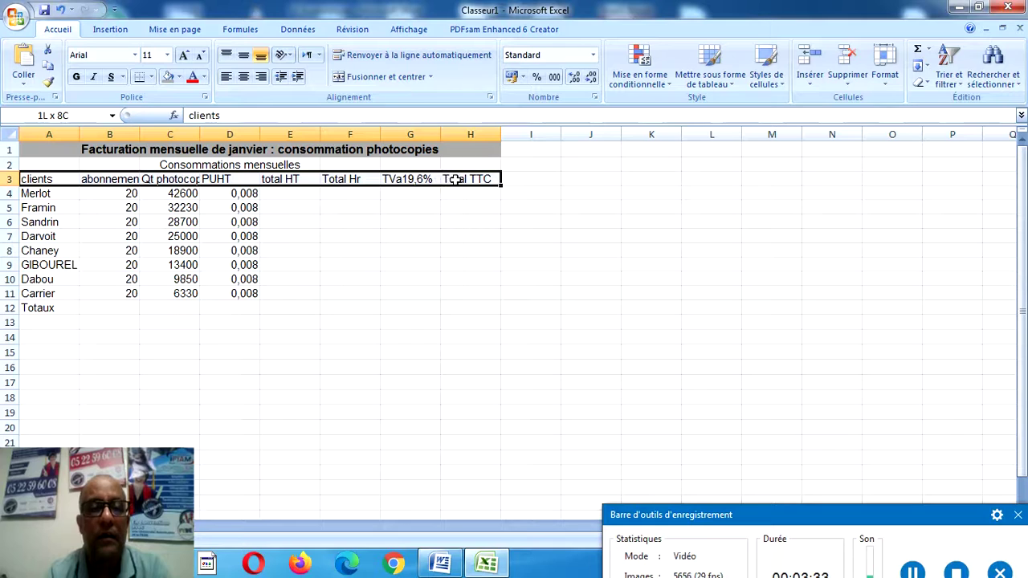
{"action": "left_click", "coordinate": [243, 77]}
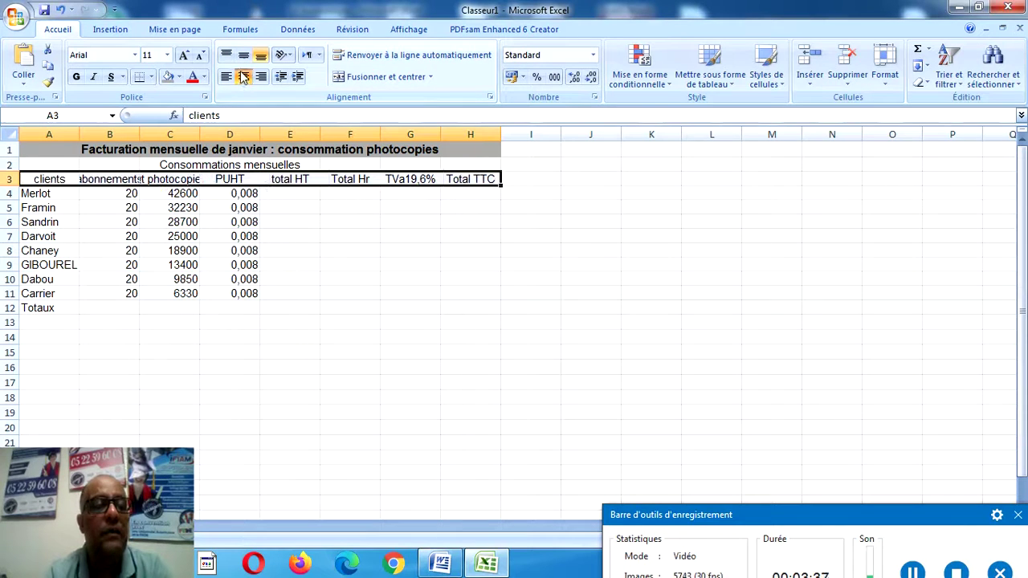
{"action": "left_click", "coordinate": [77, 77]}
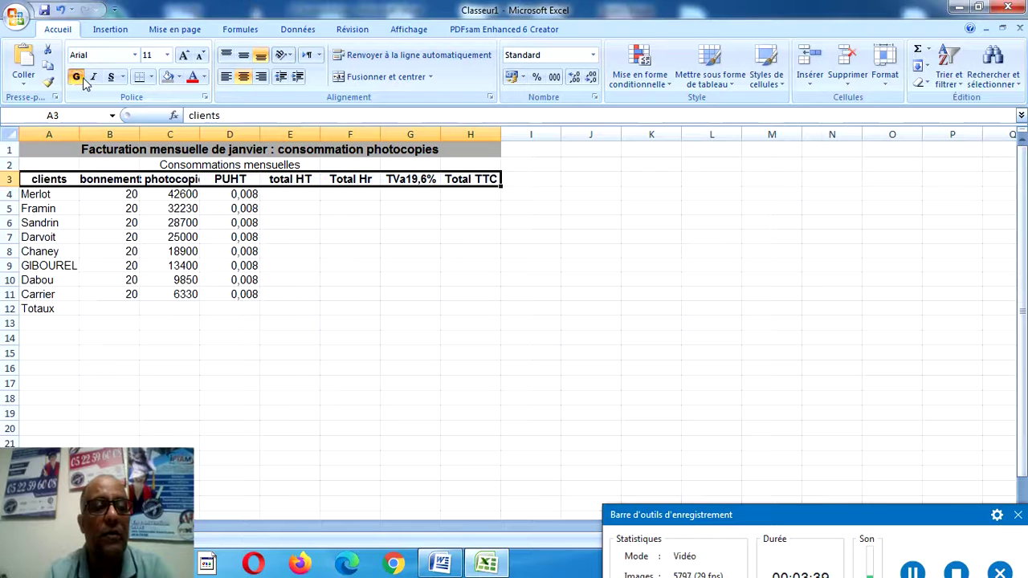
{"action": "left_click", "coordinate": [168, 62]}
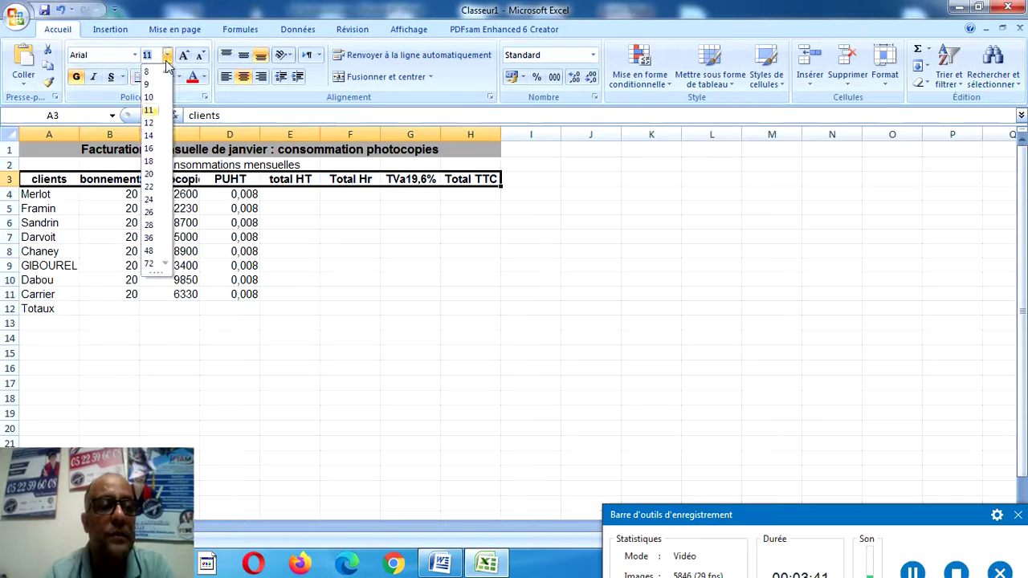
{"action": "left_click", "coordinate": [155, 95]}
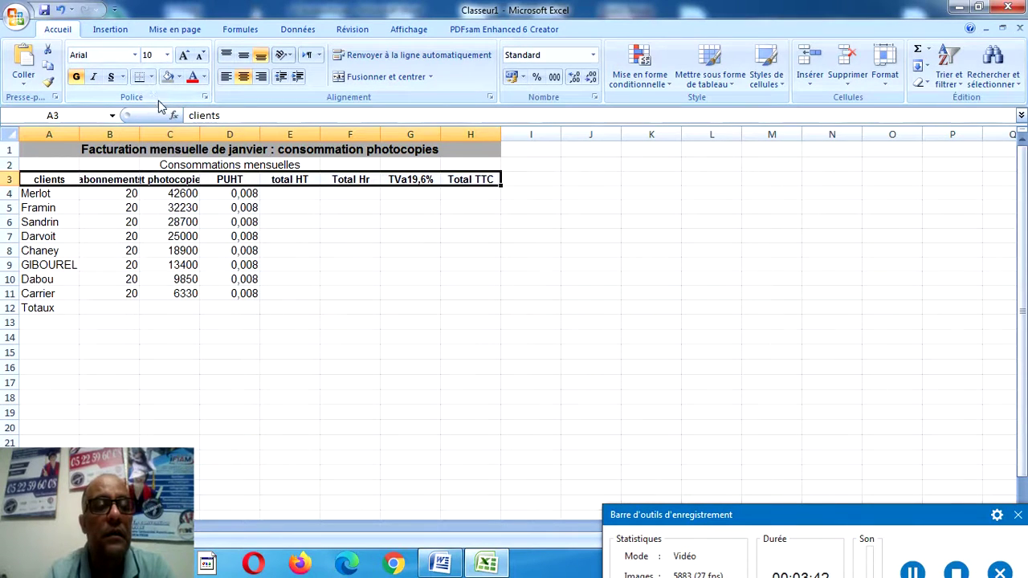
Auto-fit the widths of columns B and C to their headings.
{"action": "left_click", "coordinate": [131, 225]}
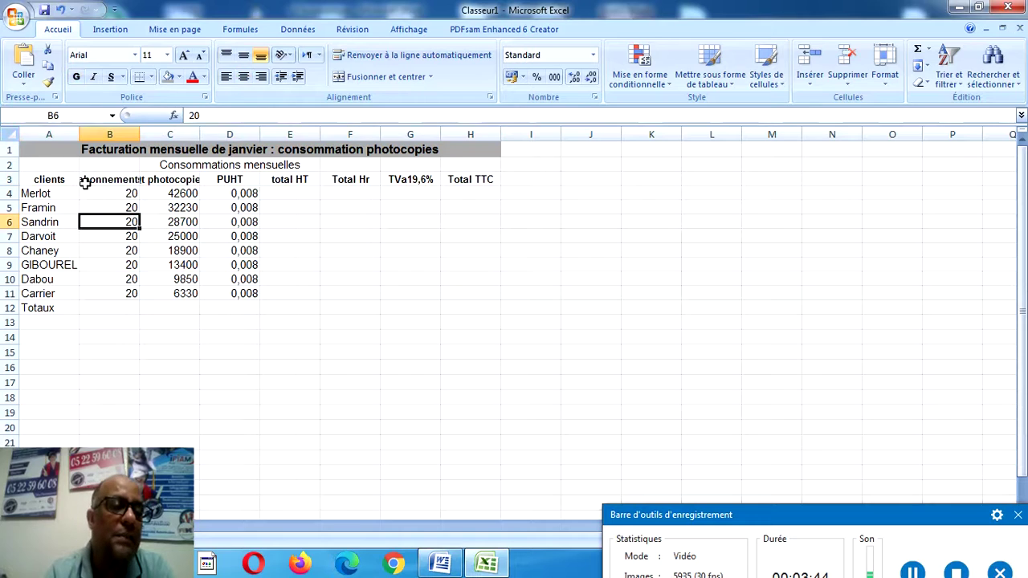
{"action": "double_click", "coordinate": [139, 136]}
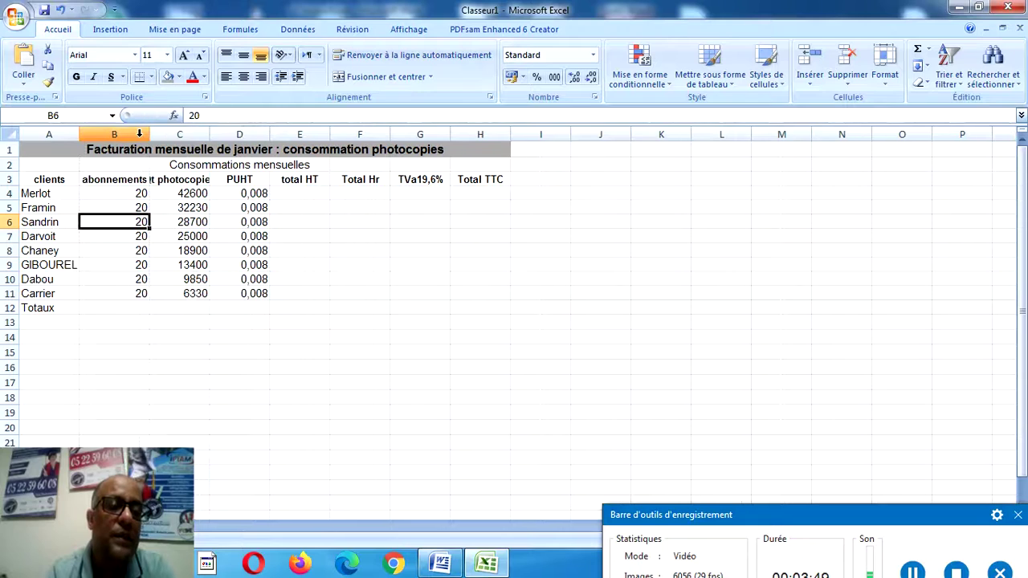
{"action": "double_click", "coordinate": [210, 134]}
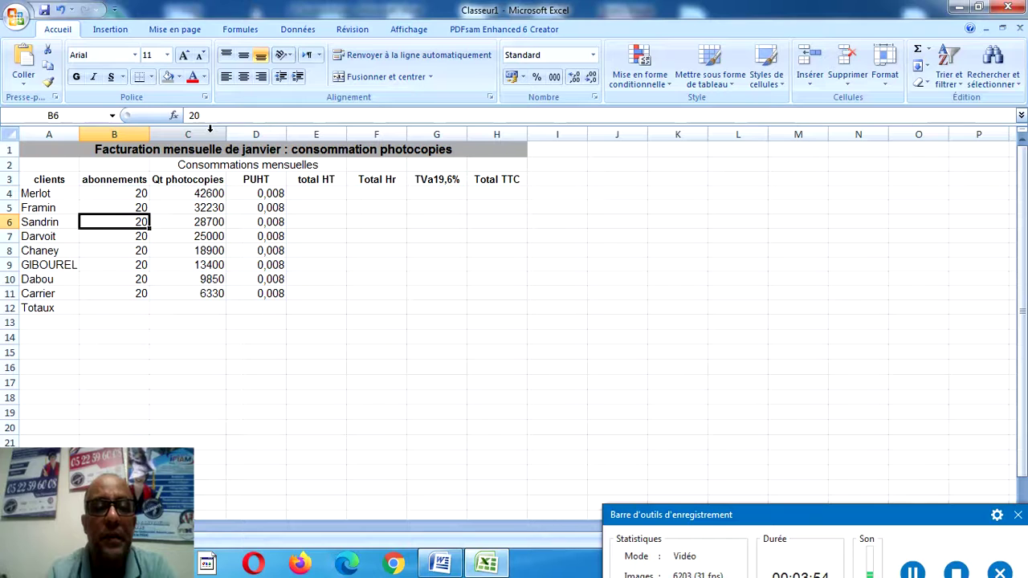
Correct the heading in F3 to "Total Ht".
{"action": "double_click", "coordinate": [395, 179]}
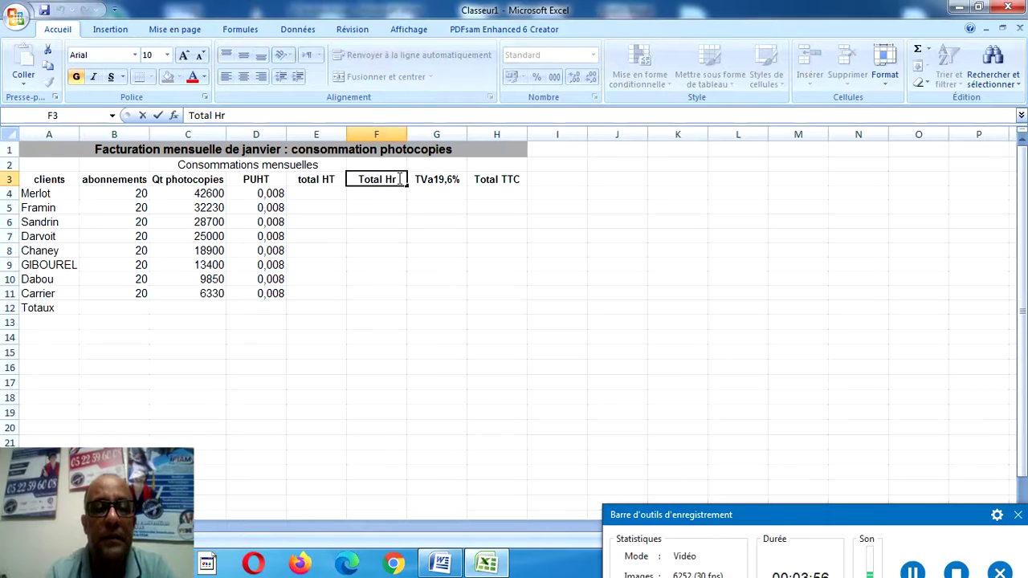
{"action": "key", "text": "BackSpace"}
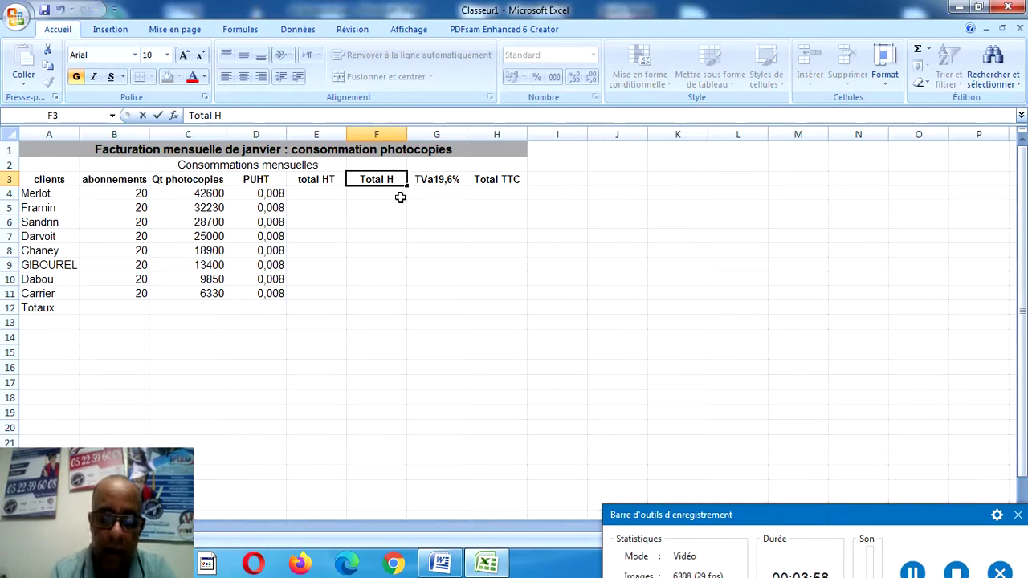
{"action": "type", "text": "t"}
{"action": "left_click", "coordinate": [402, 207]}
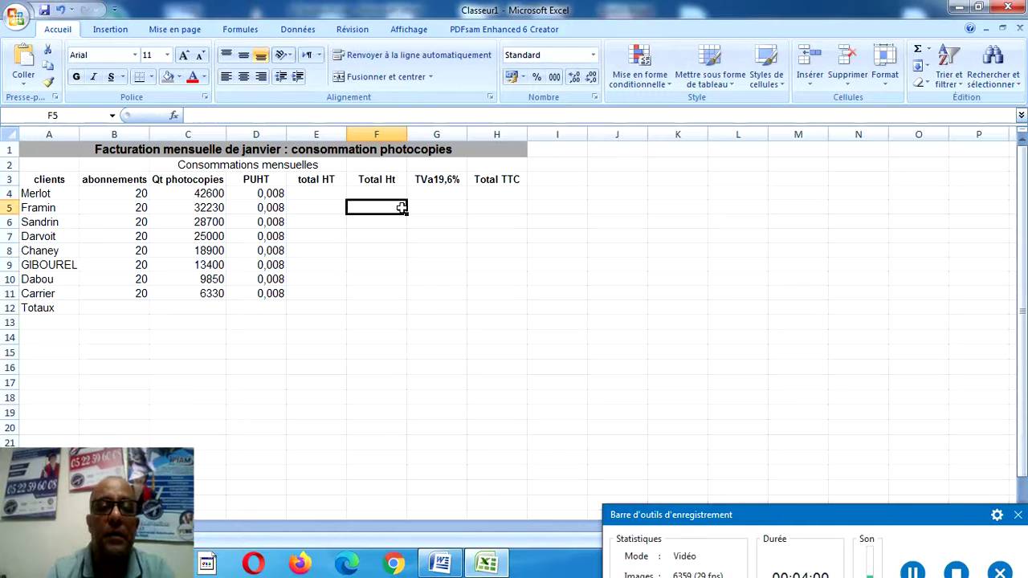
Check the "Clients" instruction in Word, and left-align the client names in A4:A11 in Excel at font size 10.
{"action": "left_click", "coordinate": [458, 567]}
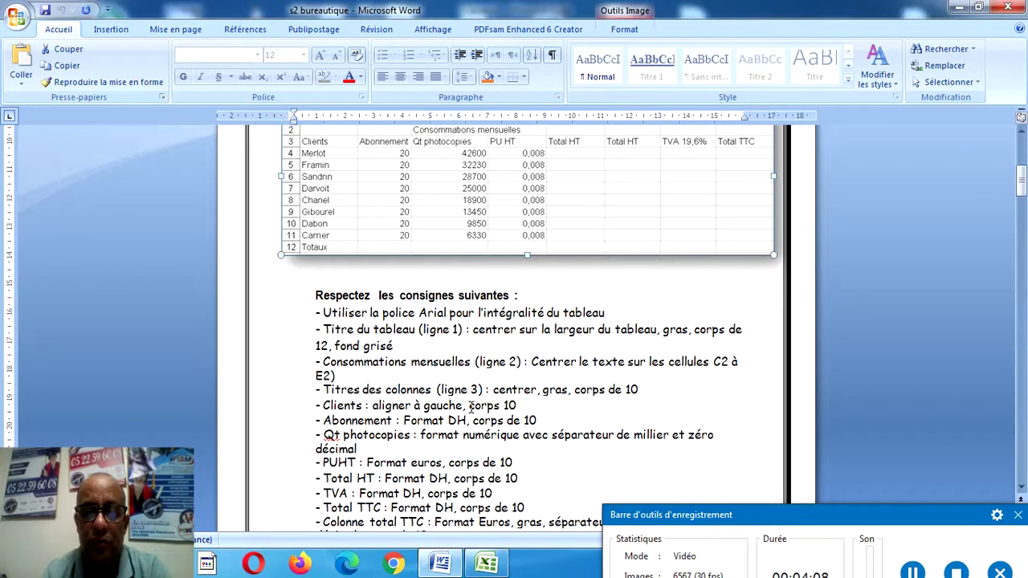
{"action": "left_click", "coordinate": [486, 565]}
{"action": "mouse_move", "coordinate": [36, 196]}
{"action": "left_mouse_down"}
{"action": "mouse_move", "coordinate": [44, 307]}
{"action": "mouse_move", "coordinate": [43, 194]}
{"action": "left_mouse_up"}
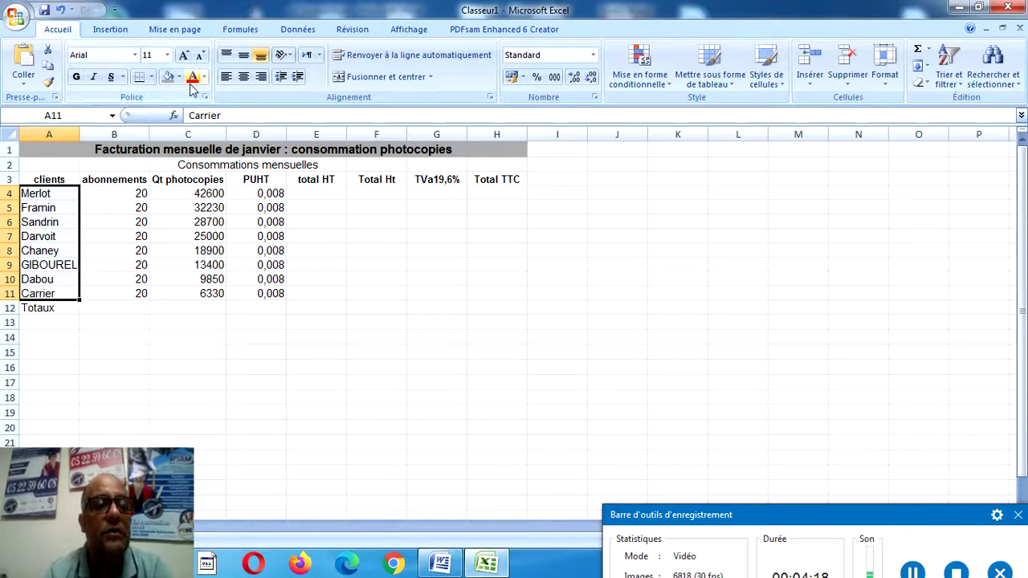
{"action": "left_click", "coordinate": [223, 78]}
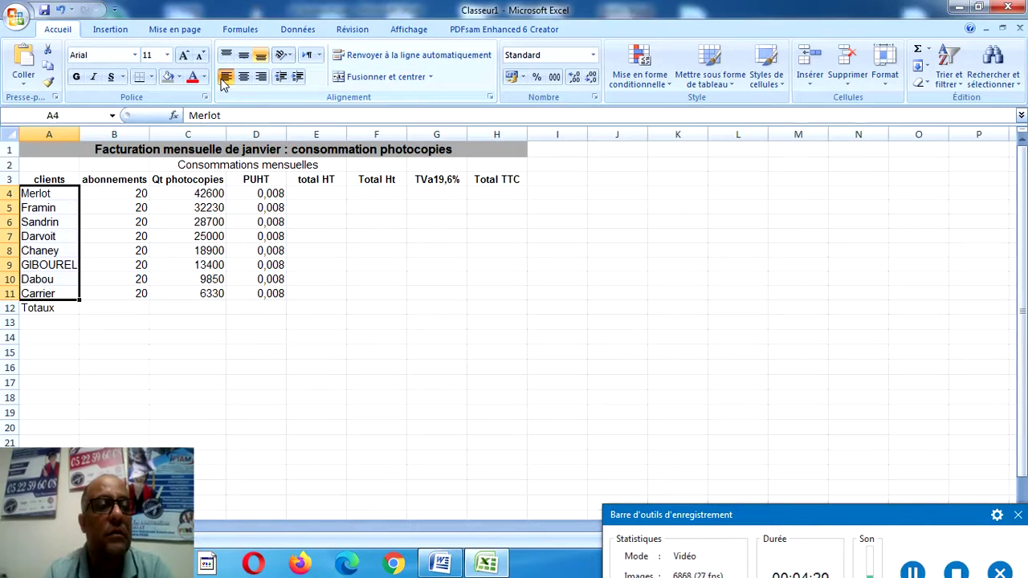
{"action": "left_click", "coordinate": [168, 57]}
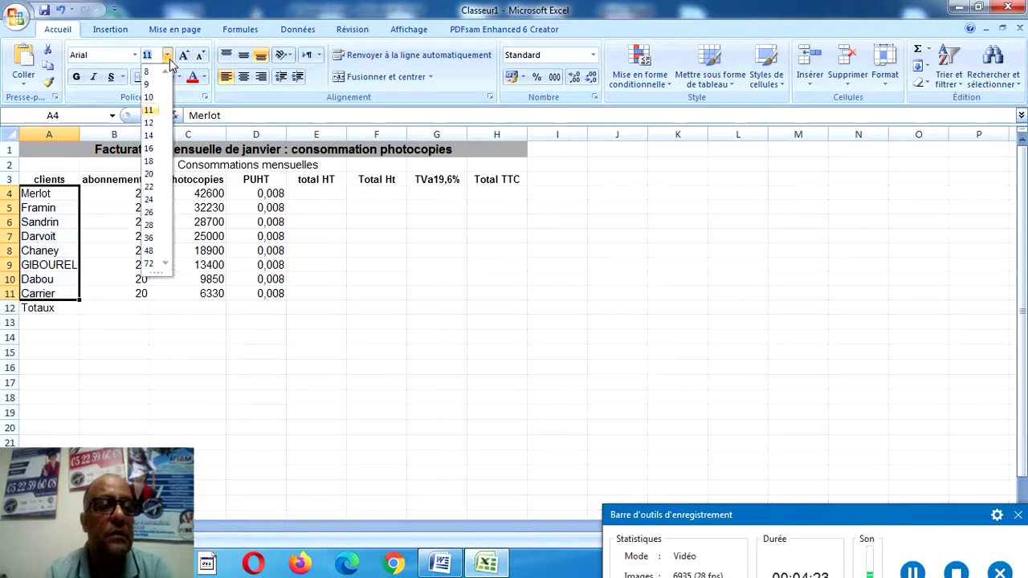
{"action": "left_click", "coordinate": [157, 104]}
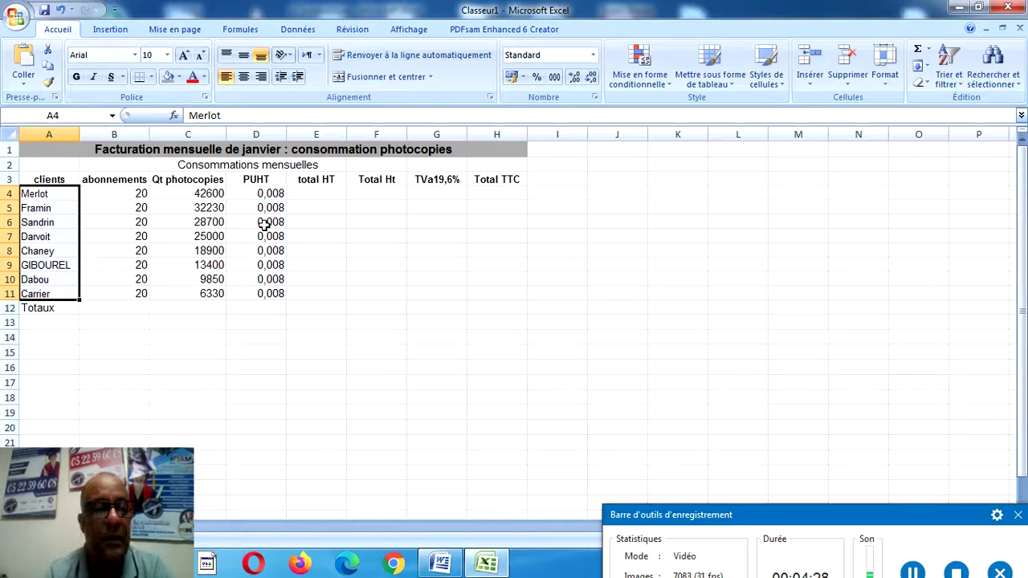
Check the "Abonnement" instruction in Word, and apply the custom number format 0" Dh" to the subscription amounts in B4:B11 in Excel.
{"action": "left_click", "coordinate": [440, 562]}
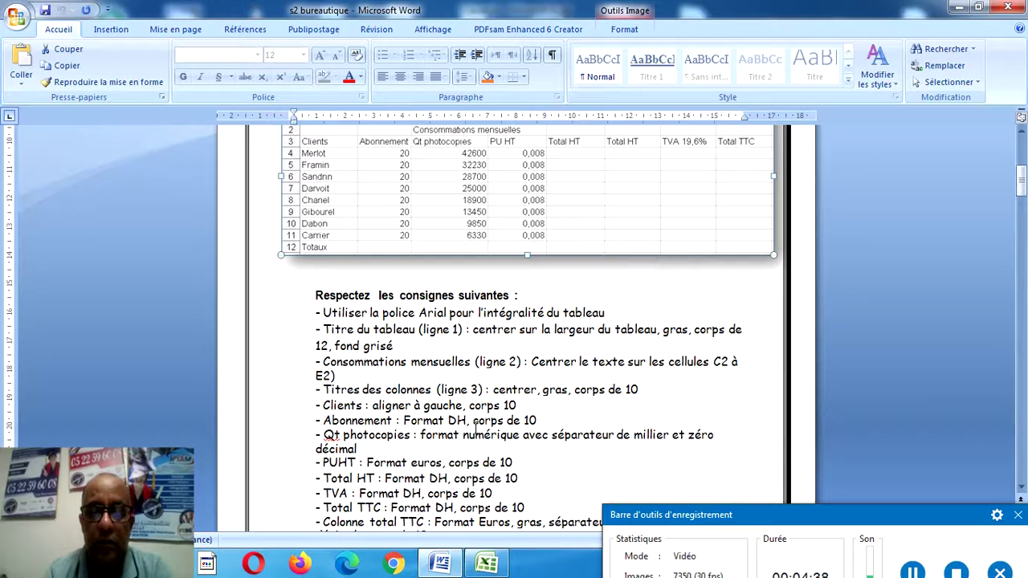
{"action": "left_click", "coordinate": [493, 554]}
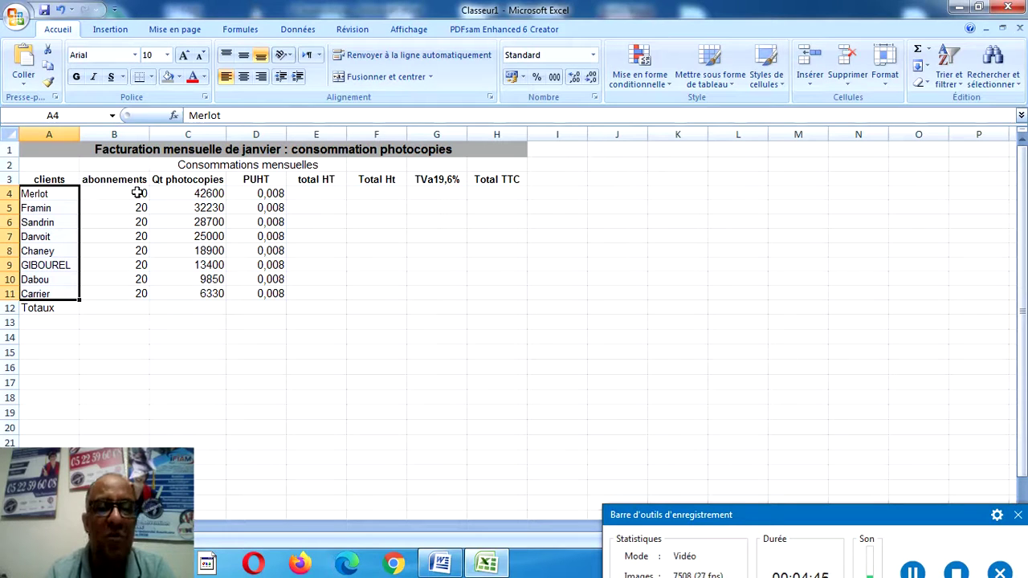
{"action": "left_click_drag", "start_coordinate": [138, 194], "coordinate": [140, 294]}
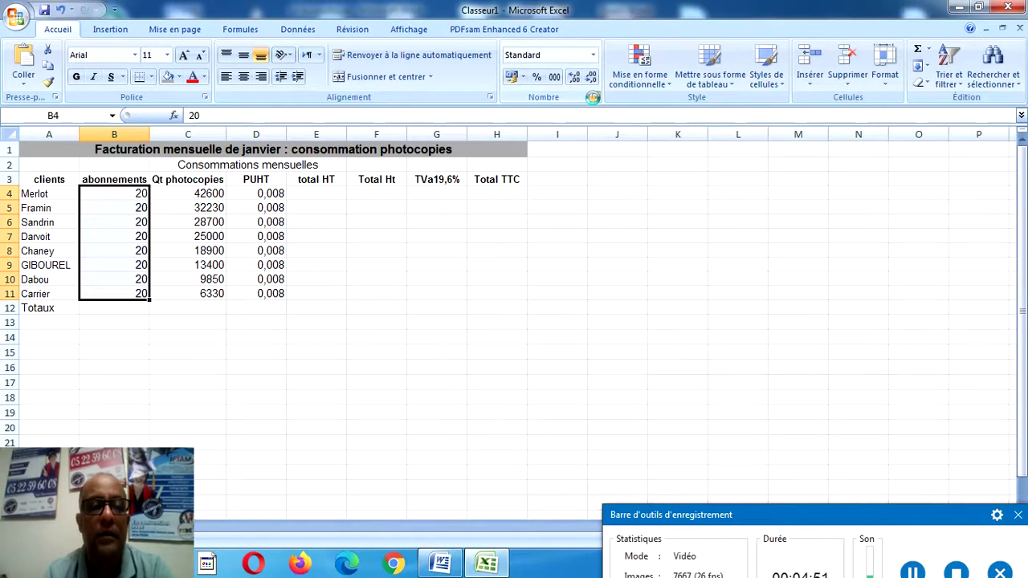
{"action": "left_click", "coordinate": [593, 97]}
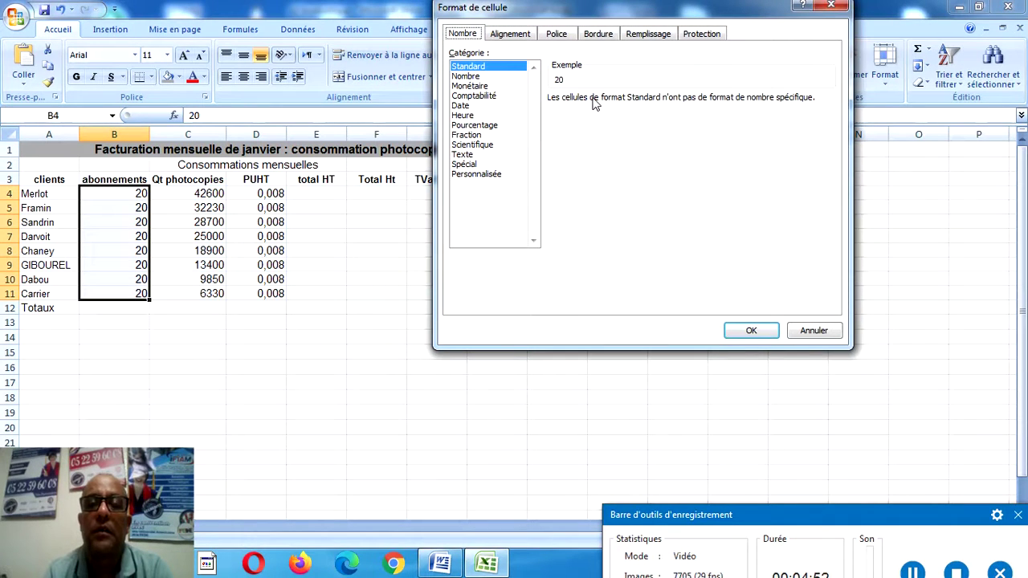
{"action": "left_click", "coordinate": [470, 76]}
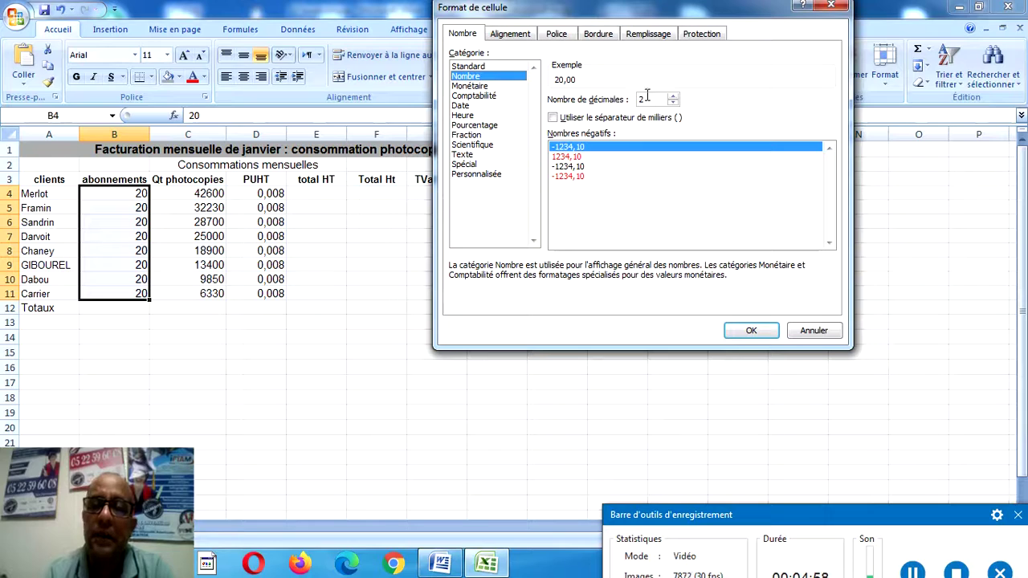
{"action": "left_click", "coordinate": [673, 102]}
{"action": "left_click", "coordinate": [673, 103]}
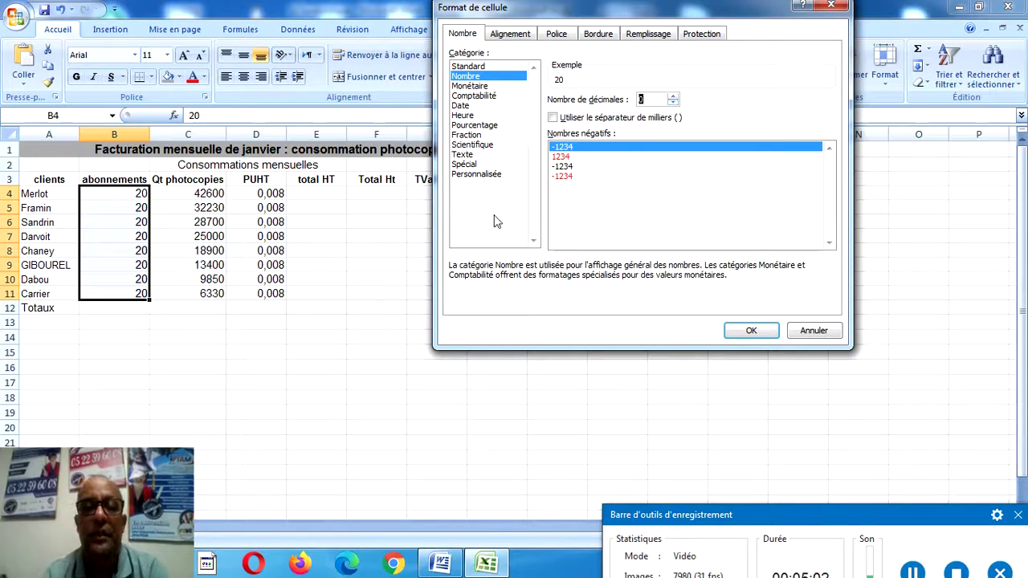
{"action": "left_click", "coordinate": [474, 177]}
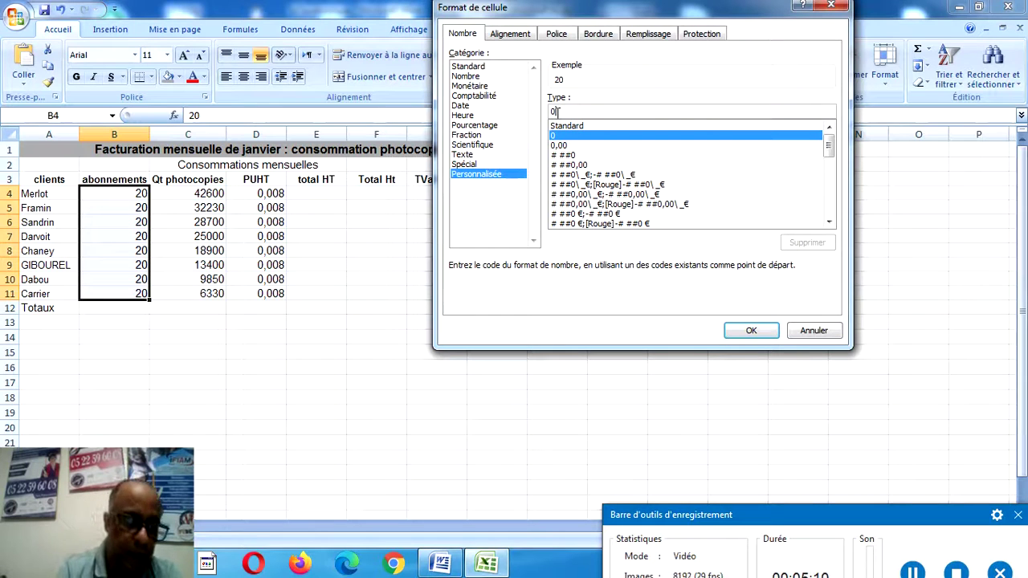
{"action": "type", "text": "\""}
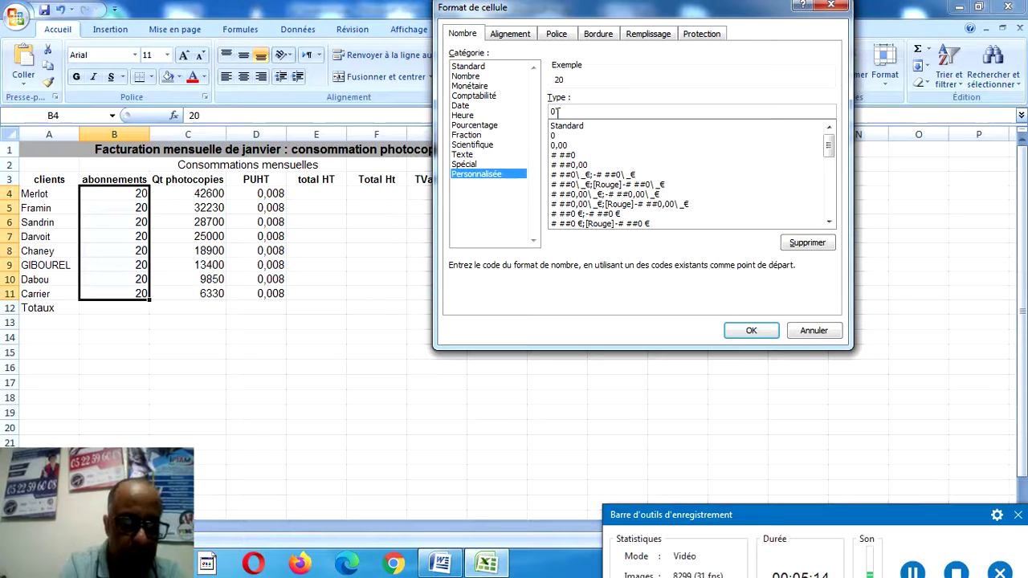
{"action": "type", "text": "Dh\""}
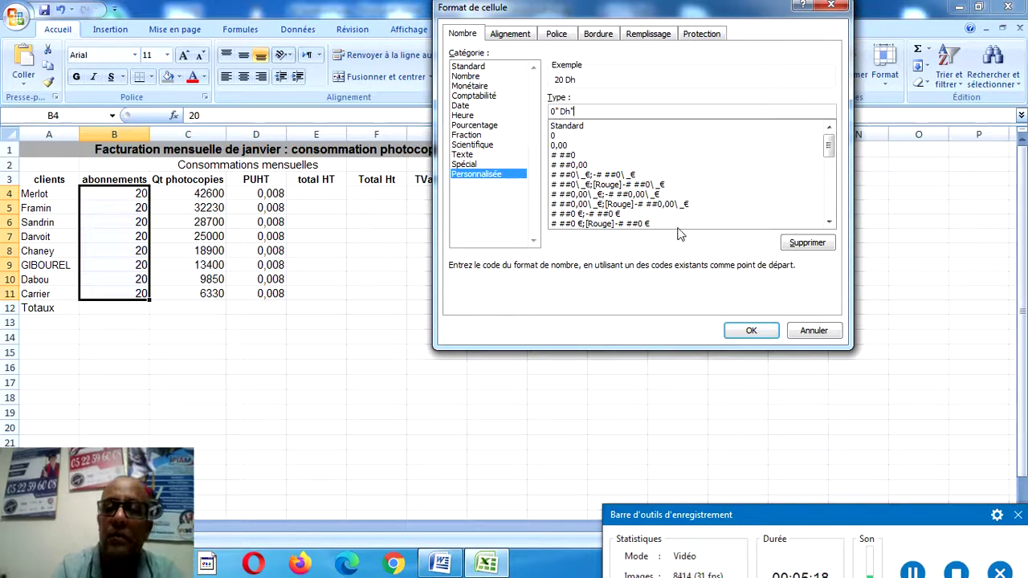
{"action": "left_click", "coordinate": [727, 330]}
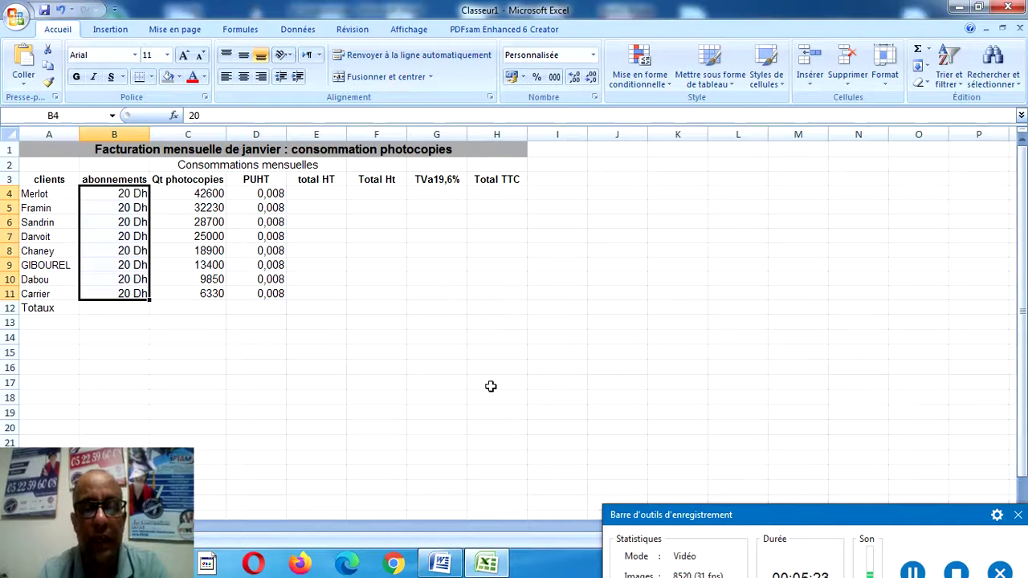
Recheck the "Abonnement" instruction in Word, and set the subscription amounts in B4:B11 in Excel to font size 10.
{"action": "left_click", "coordinate": [444, 561]}
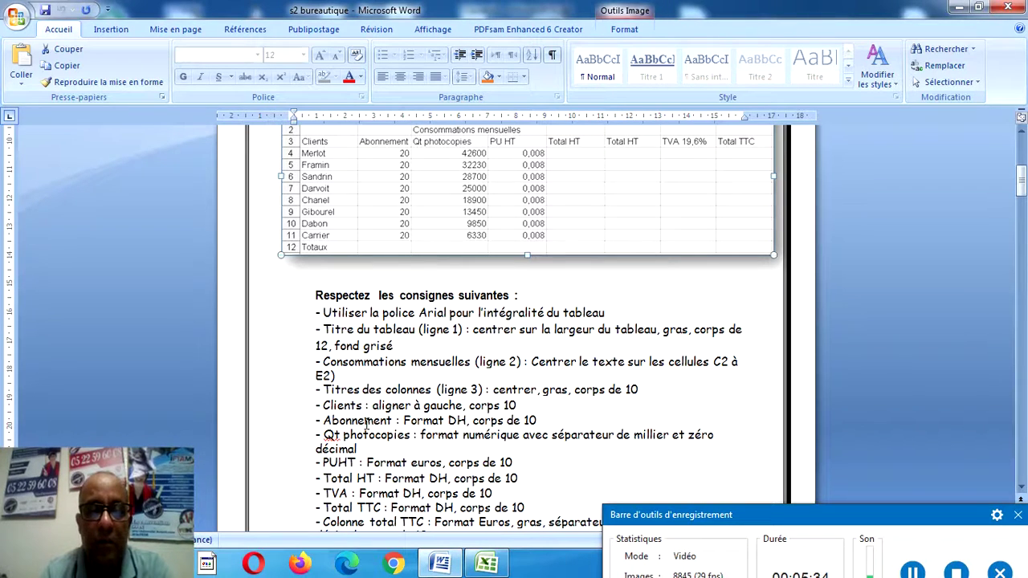
{"action": "left_click", "coordinate": [484, 565]}
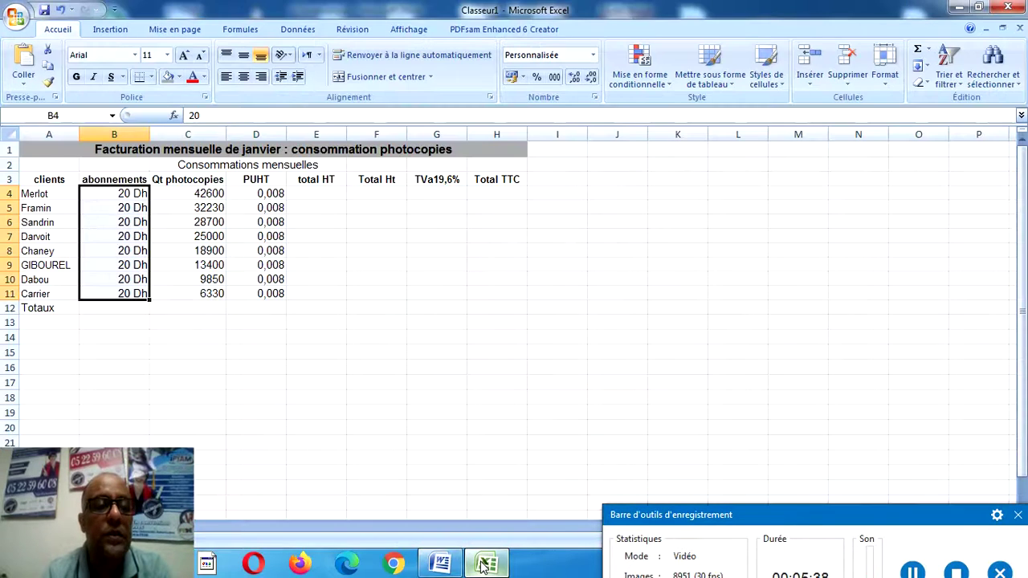
{"action": "left_click", "coordinate": [167, 55]}
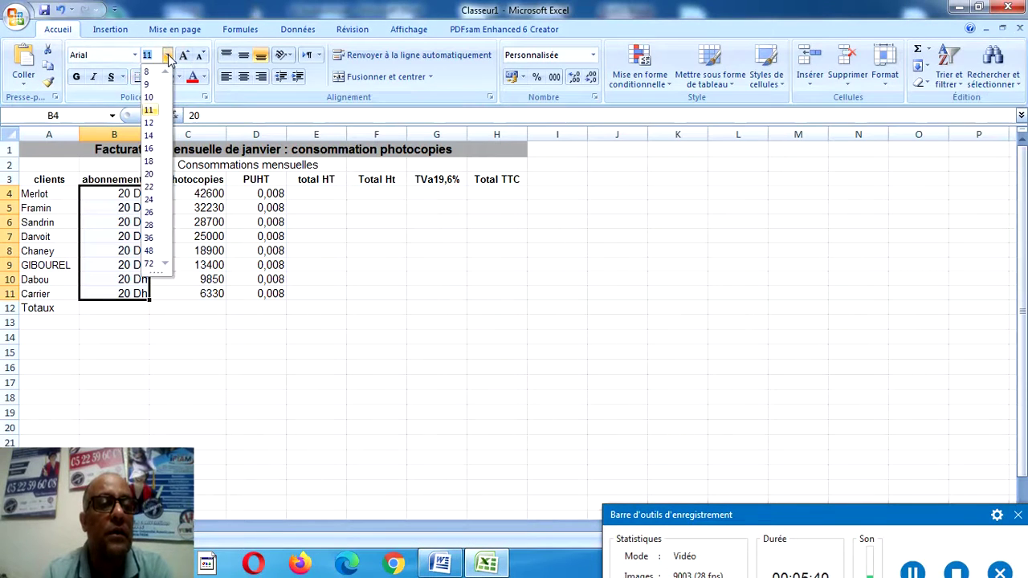
{"action": "left_click", "coordinate": [150, 98]}
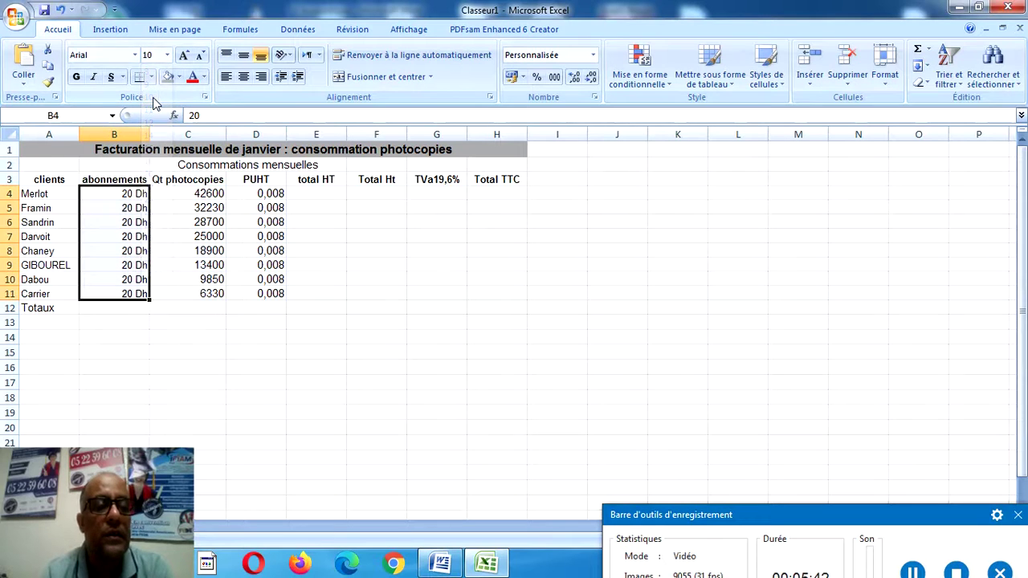
Check the "Qt photocopies" instruction in Word, and format C4:C11 in Excel as numbers with a thousands separator and 0 decimals.
{"action": "left_click", "coordinate": [486, 566]}
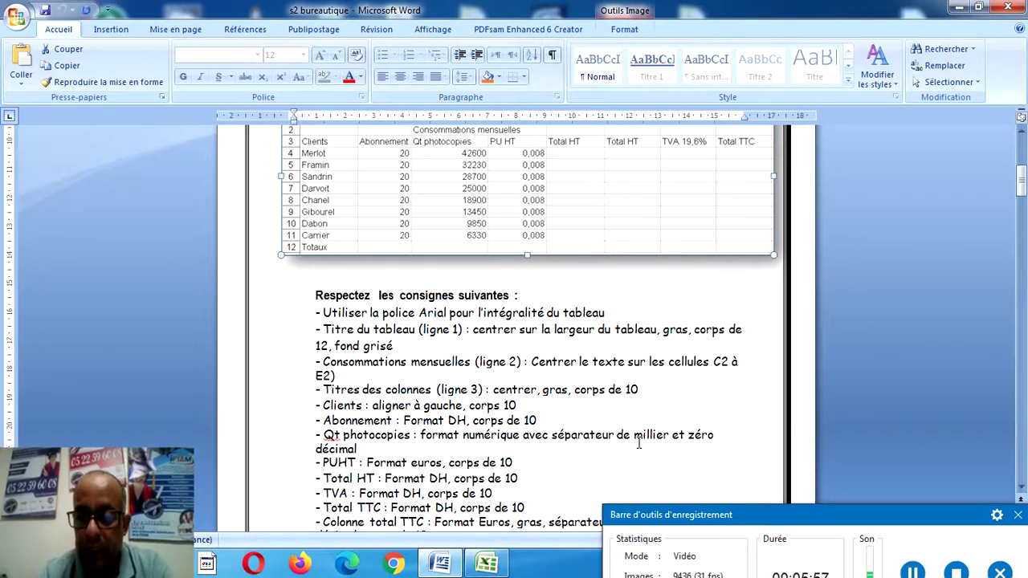
{"action": "left_click", "coordinate": [443, 564]}
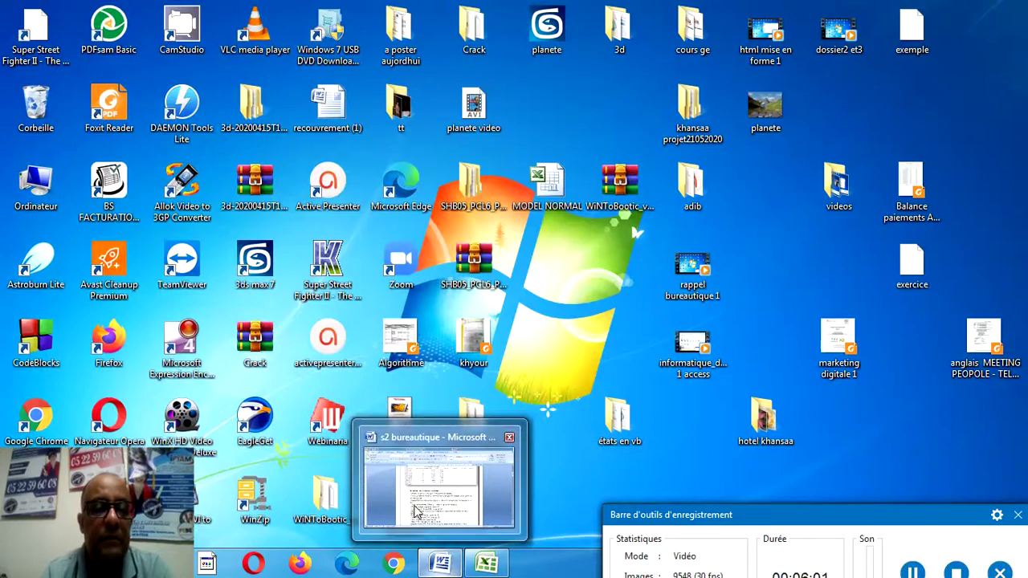
{"action": "left_click", "coordinate": [487, 566]}
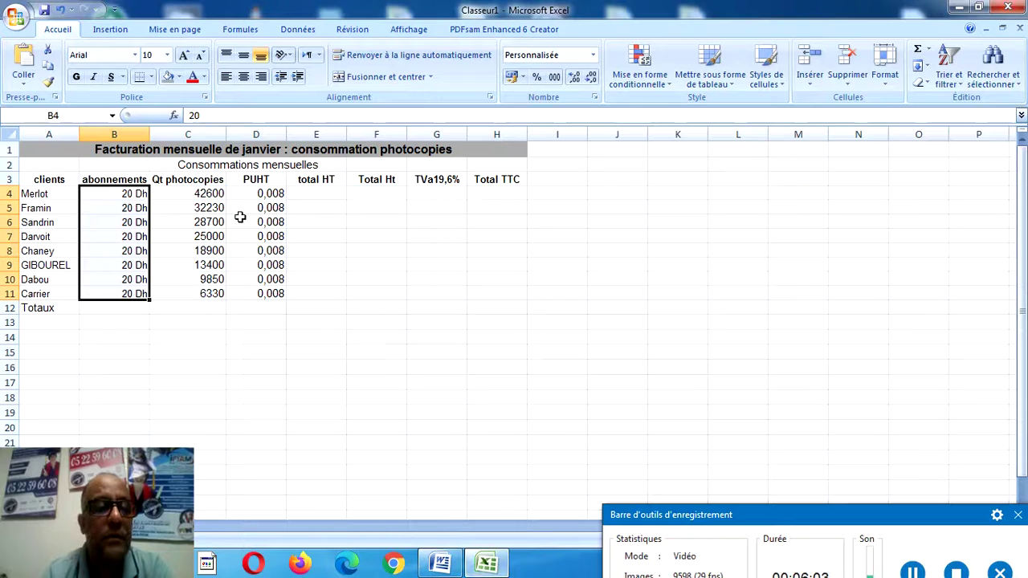
{"action": "left_click", "coordinate": [198, 193]}
{"action": "left_click_drag", "start_coordinate": [199, 194], "coordinate": [213, 293]}
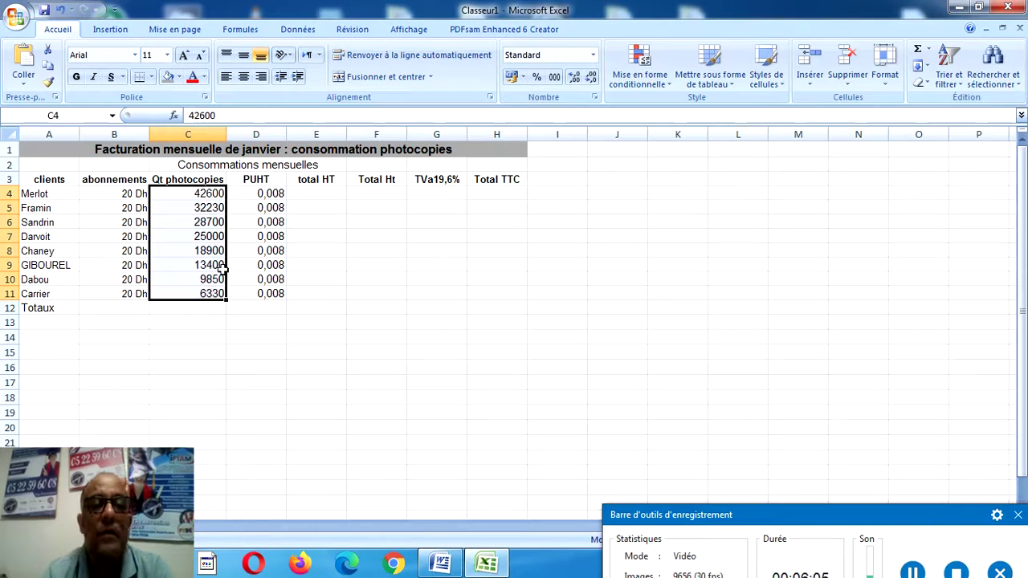
{"action": "left_click", "coordinate": [594, 97]}
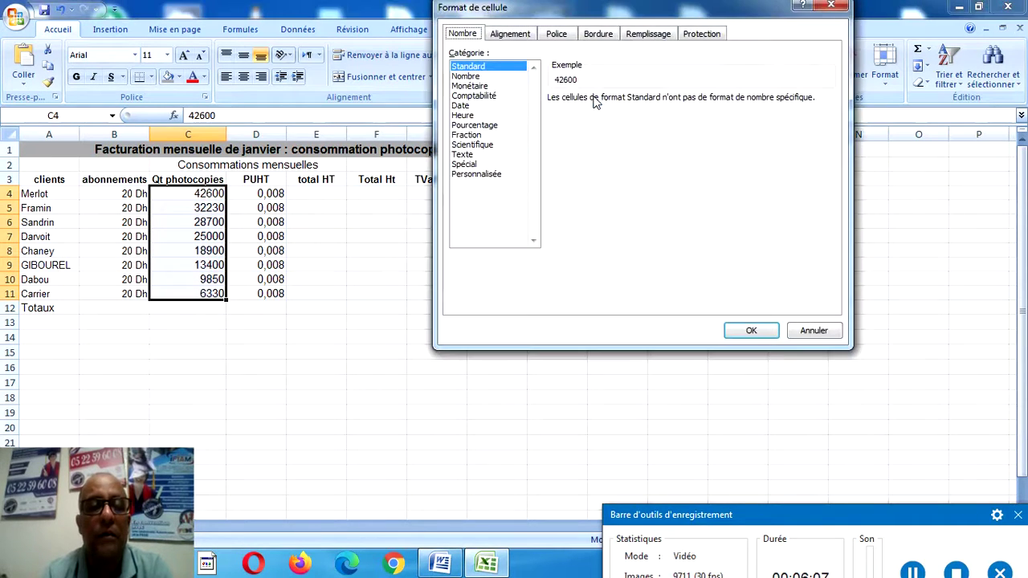
{"action": "left_click", "coordinate": [477, 78]}
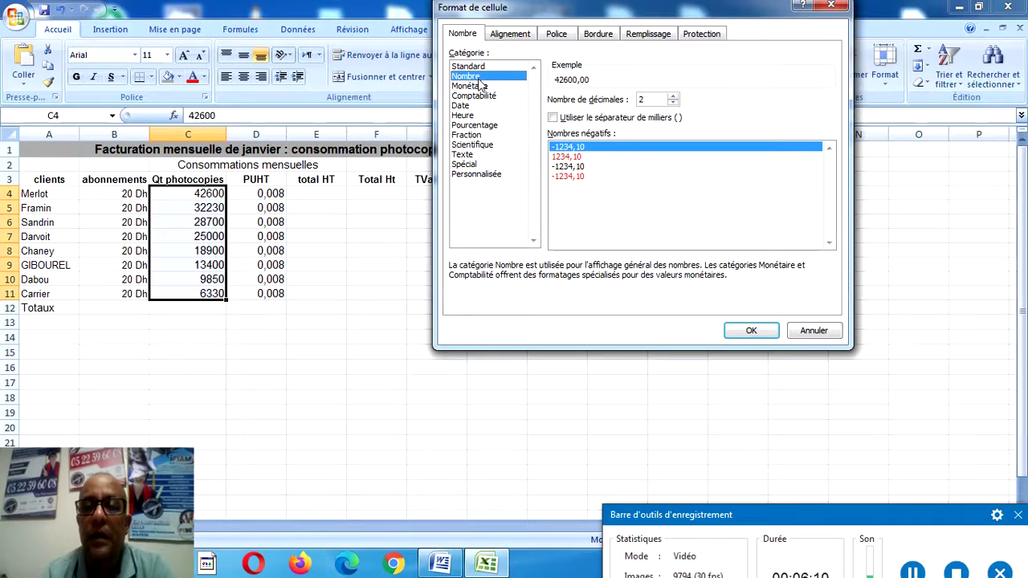
{"action": "left_click", "coordinate": [554, 119]}
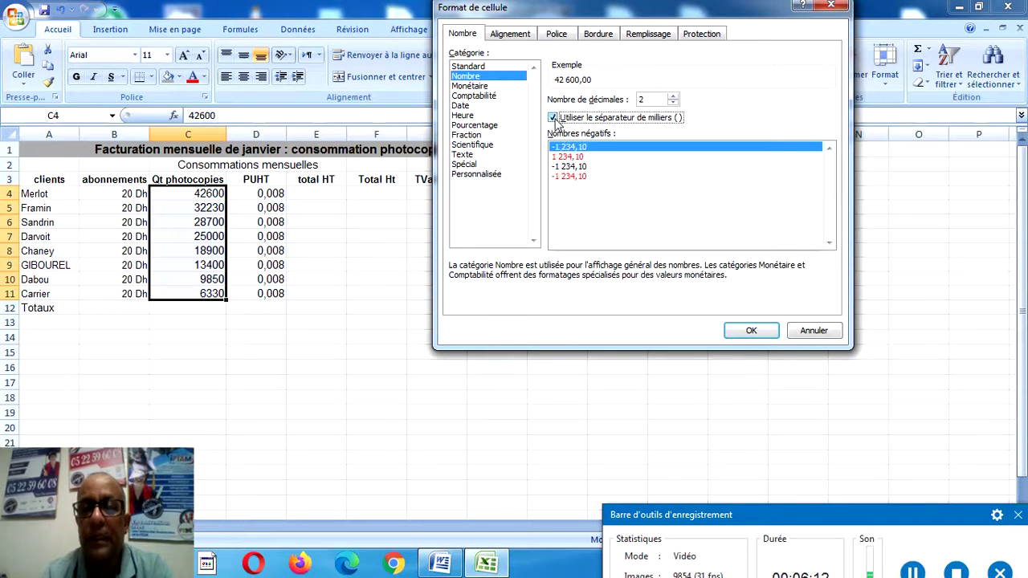
{"action": "left_click", "coordinate": [673, 102]}
{"action": "left_click", "coordinate": [673, 102]}
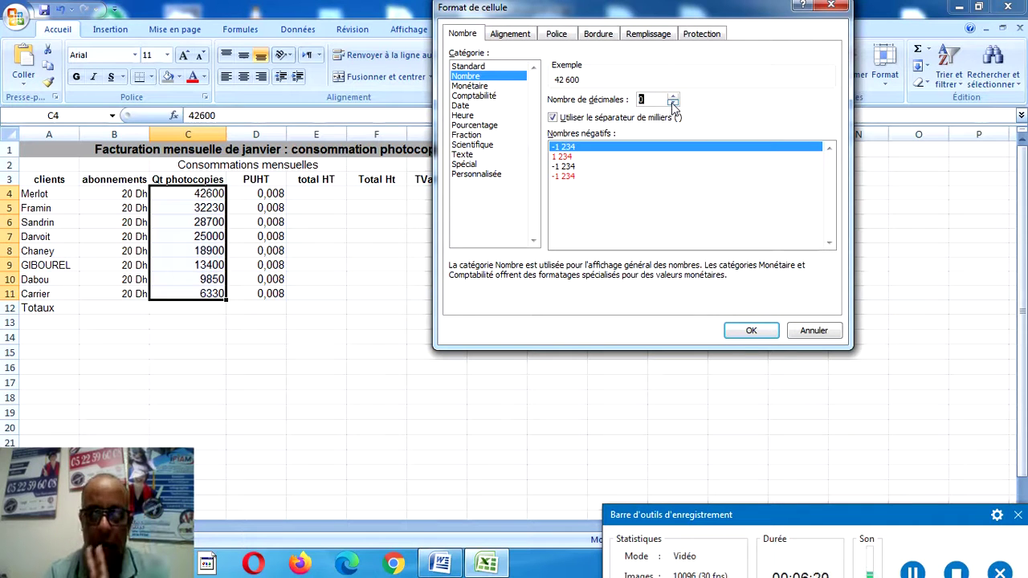
{"action": "left_click", "coordinate": [739, 333]}
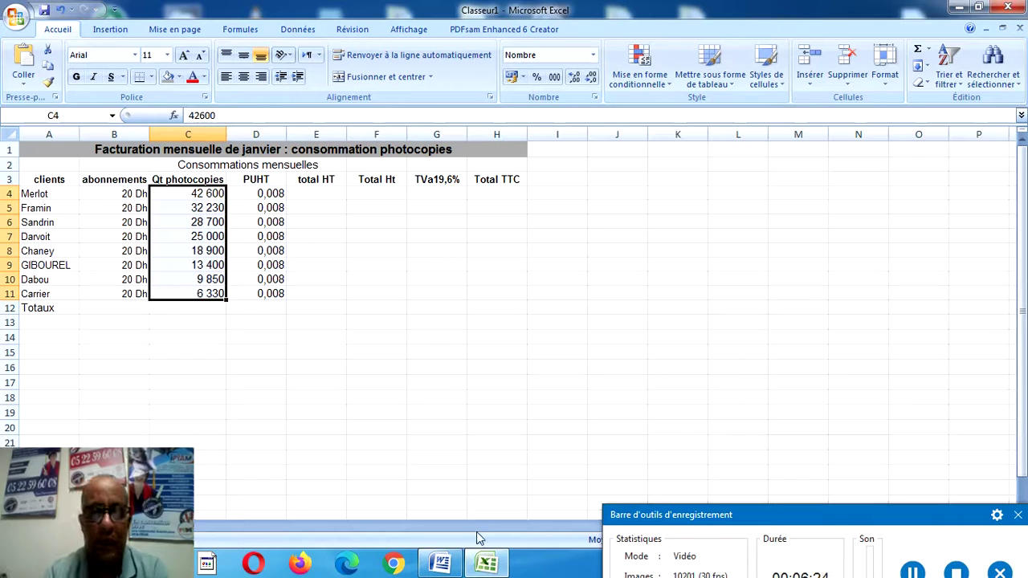
In the Word exercise, replace "euros" with "dh" in the PUHT formatting instruction.
{"action": "left_click", "coordinate": [444, 562]}
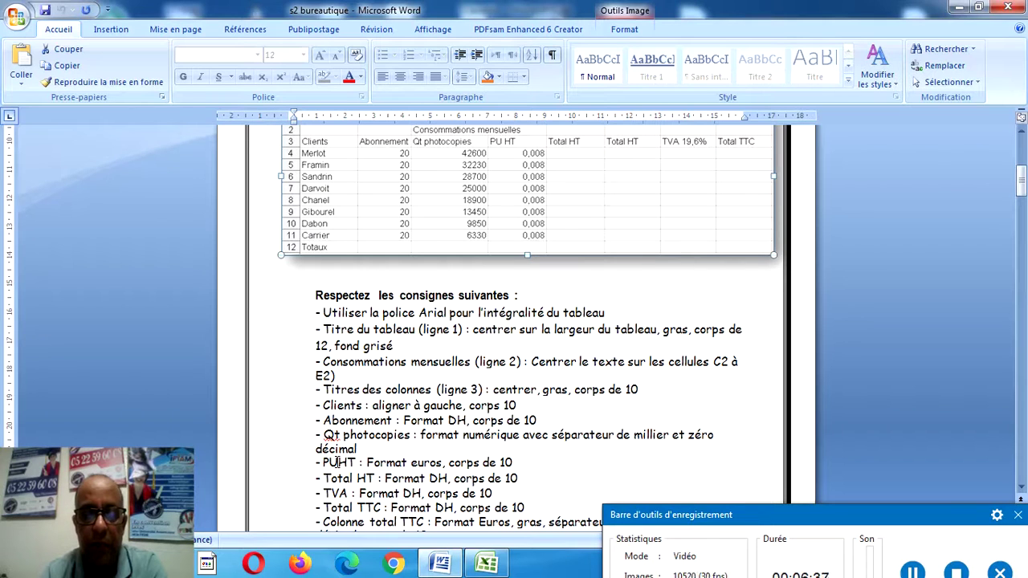
{"action": "double_click", "coordinate": [432, 462]}
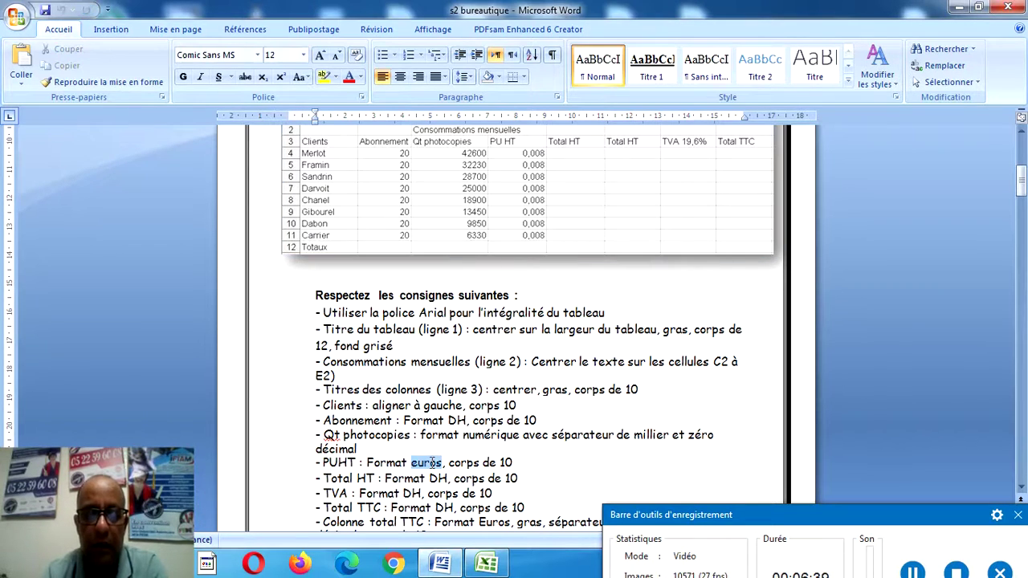
{"action": "type", "text": "dh"}
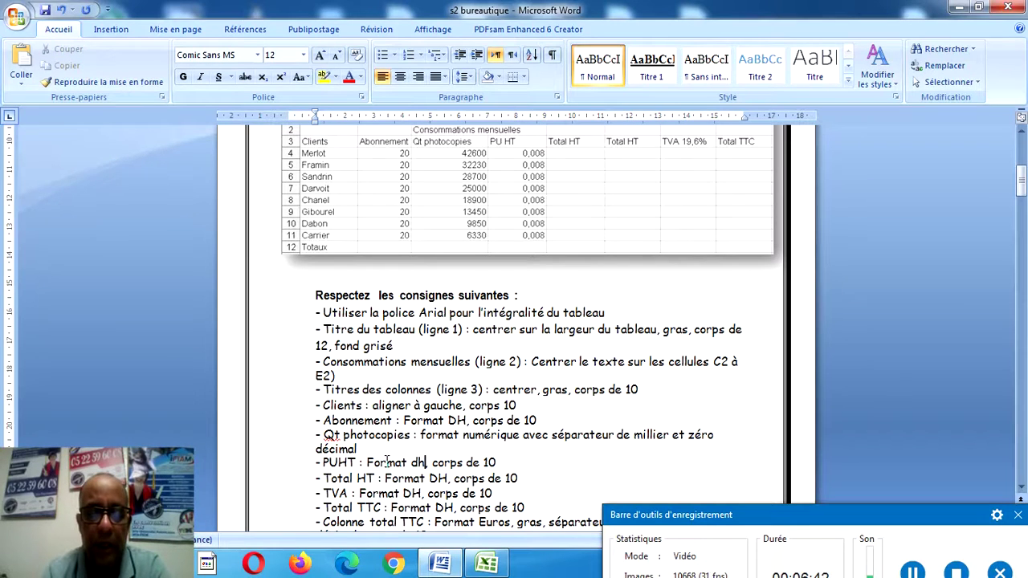
{"action": "type", "text": ","}
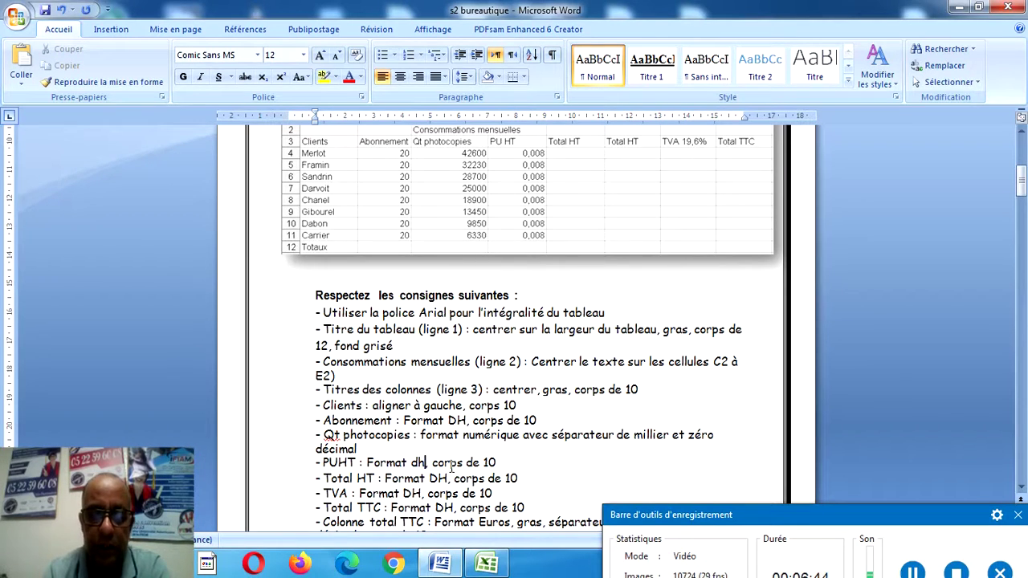
In Excel, apply the custom number format 0,000" Dh" to the unit prices in D4:D11 and set them to font size 10.
{"action": "mouse_move", "coordinate": [490, 566]}
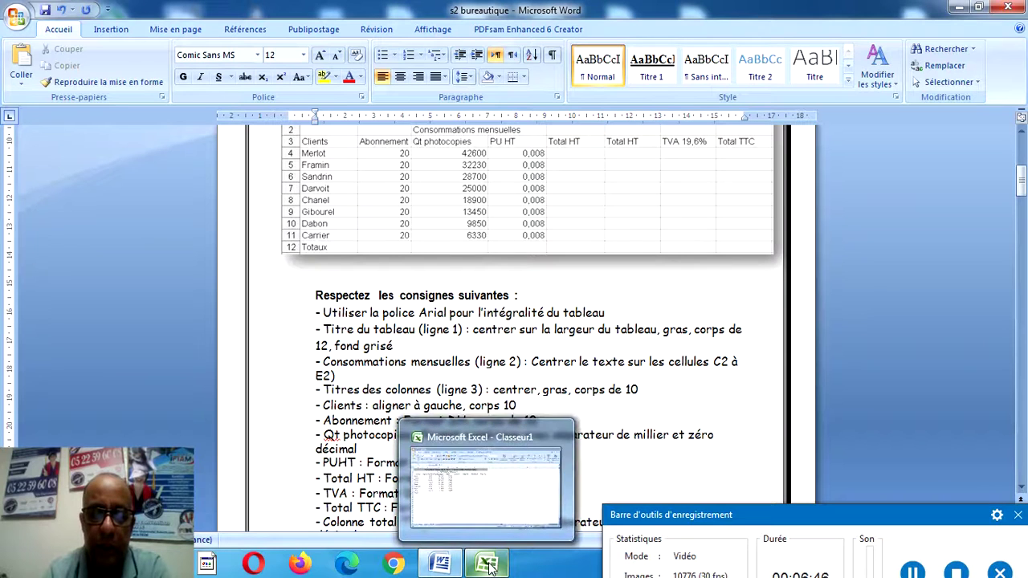
{"action": "left_click", "coordinate": [492, 567]}
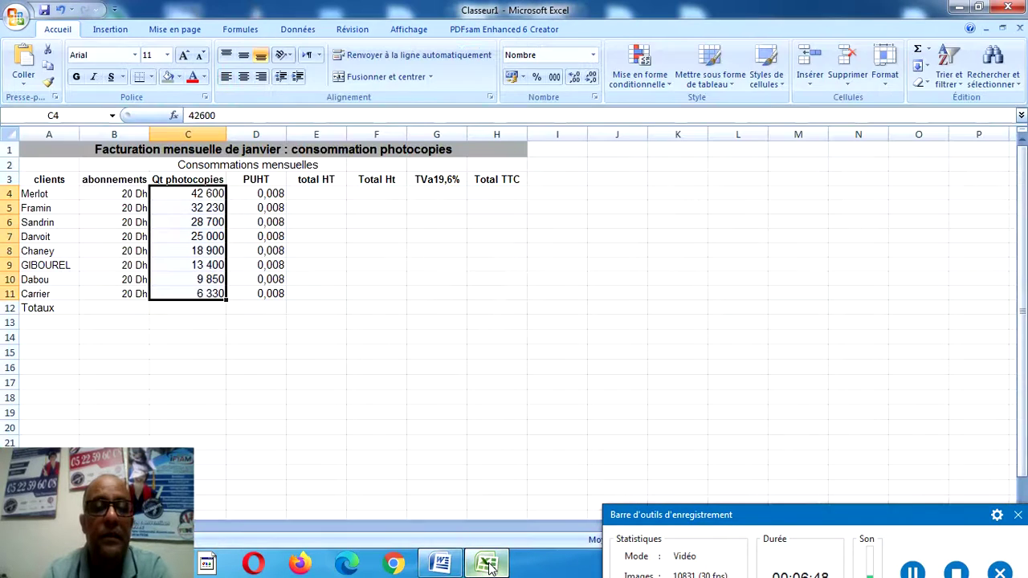
{"action": "left_click_drag", "start_coordinate": [264, 194], "coordinate": [272, 290]}
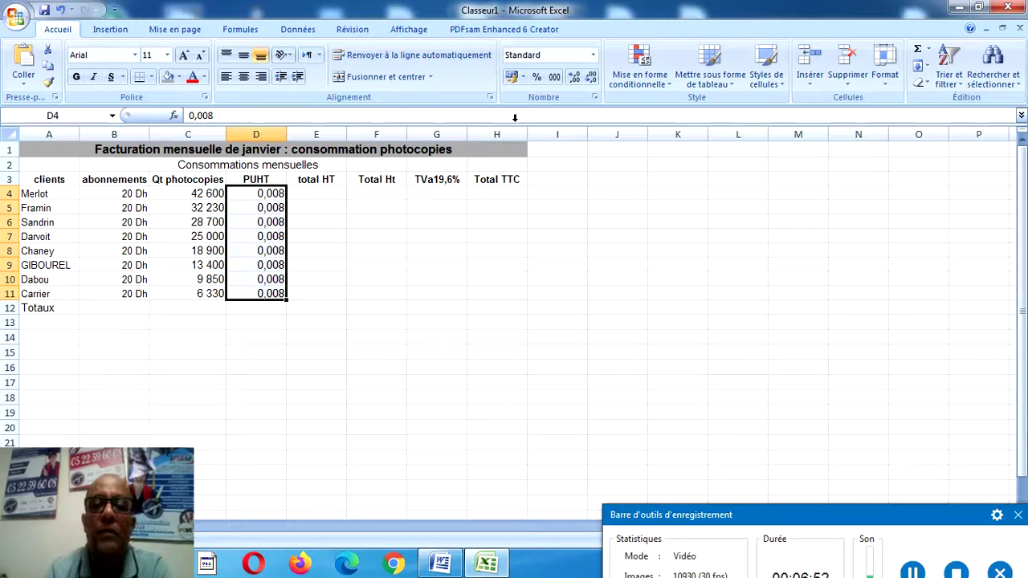
{"action": "left_click", "coordinate": [595, 97]}
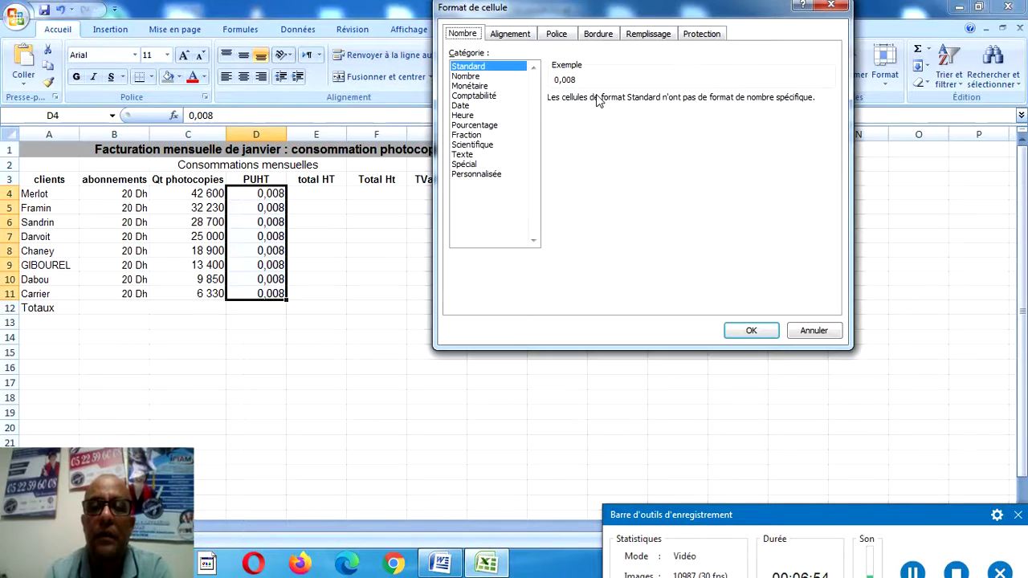
{"action": "left_click", "coordinate": [468, 76]}
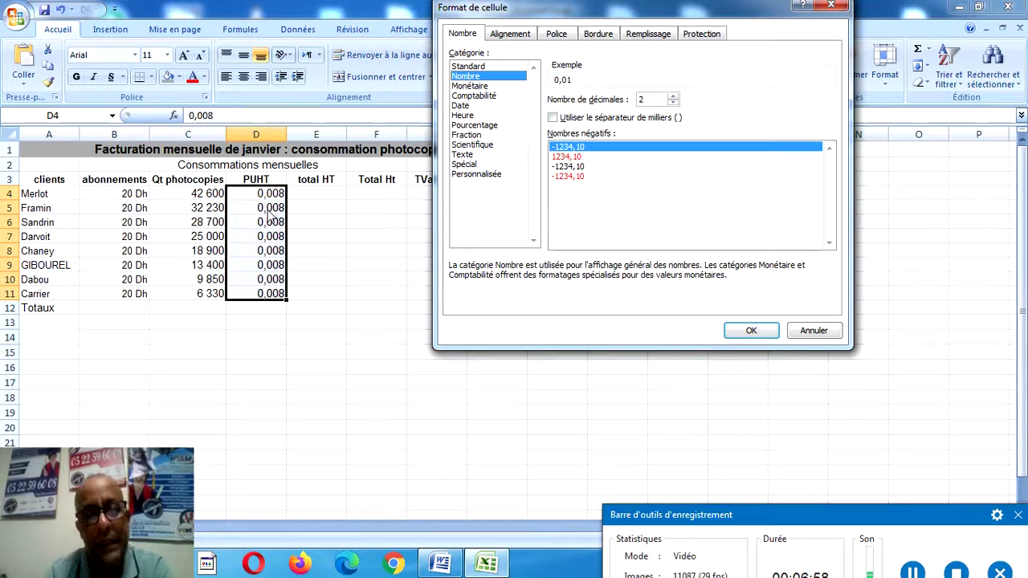
{"action": "left_click", "coordinate": [673, 96]}
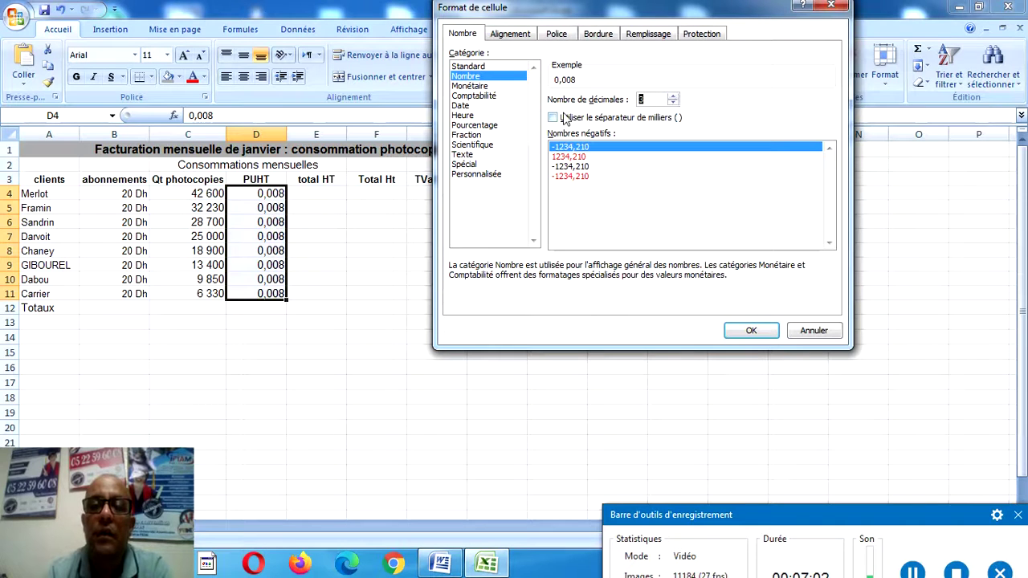
{"action": "left_click", "coordinate": [469, 173]}
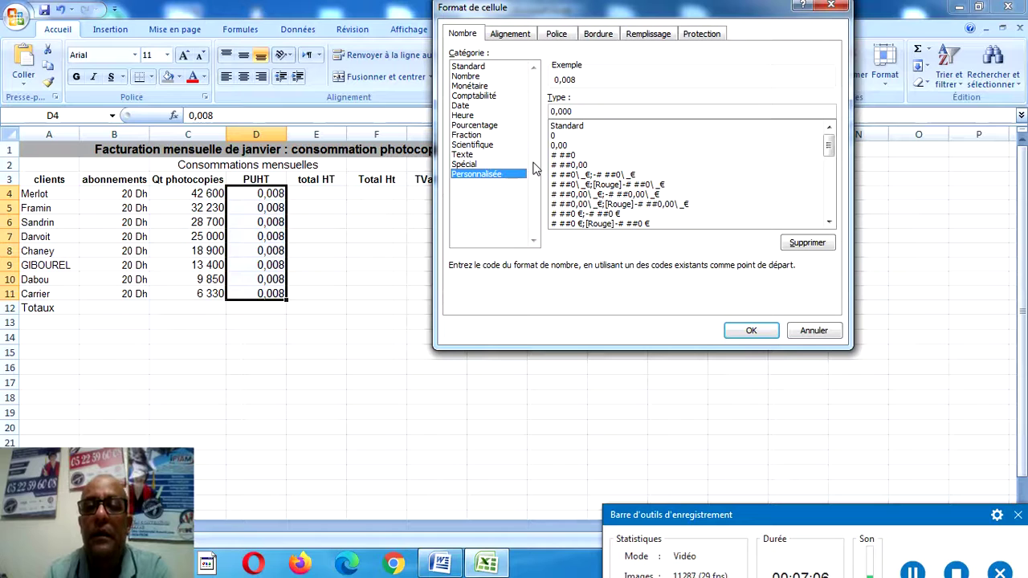
{"action": "left_click", "coordinate": [575, 111]}
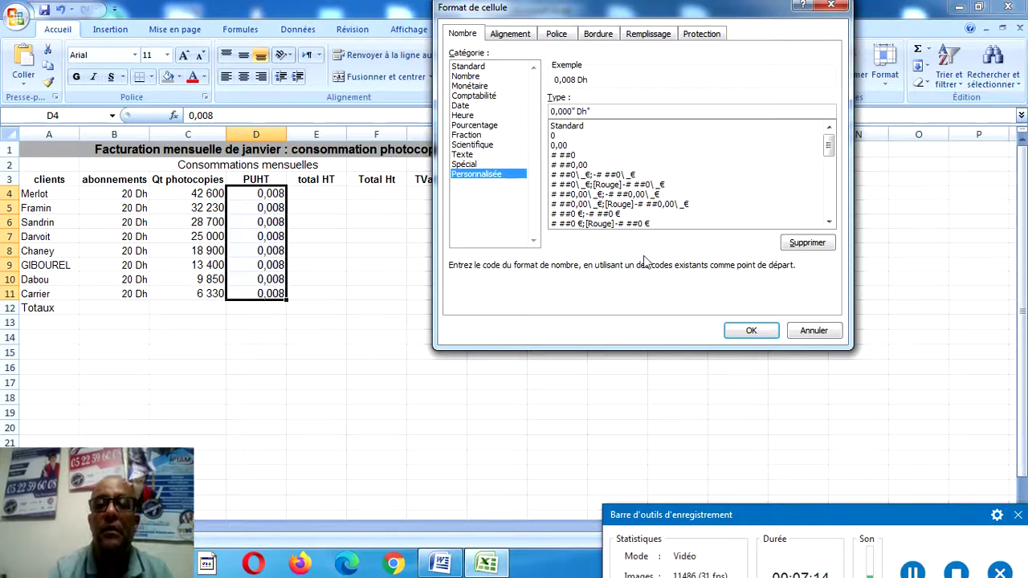
{"action": "left_click", "coordinate": [749, 331]}
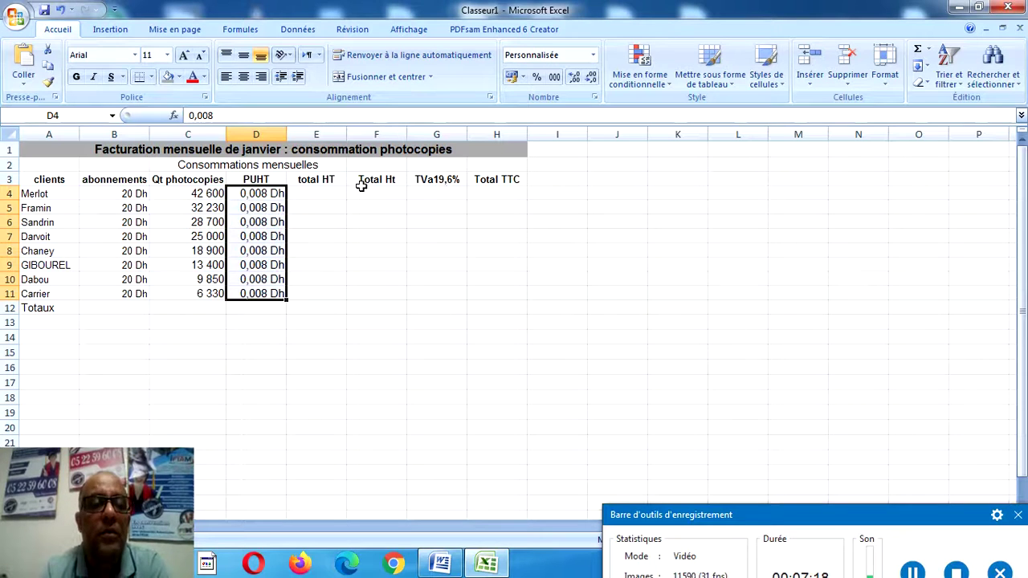
{"action": "left_click", "coordinate": [166, 54]}
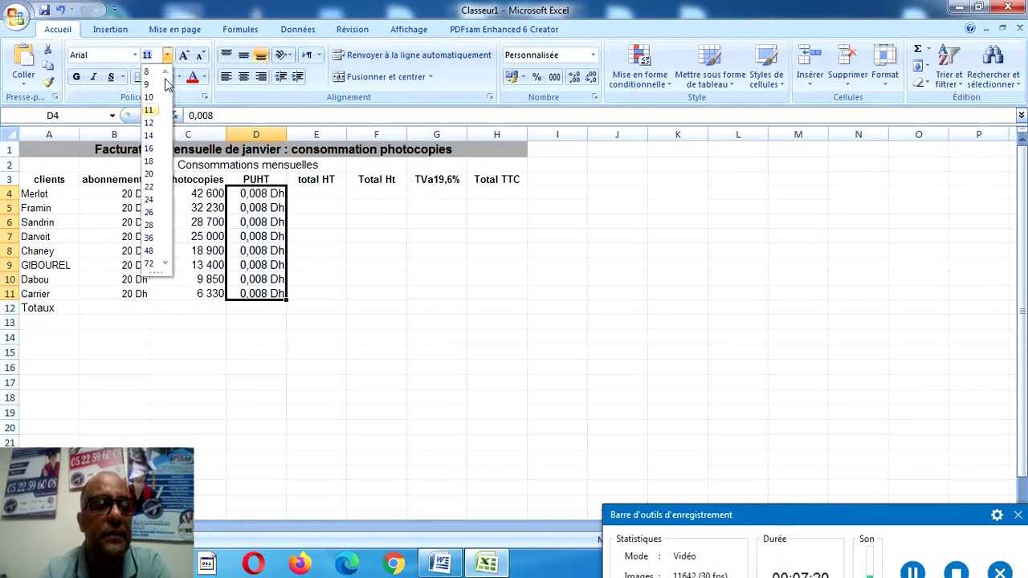
{"action": "left_click", "coordinate": [149, 97]}
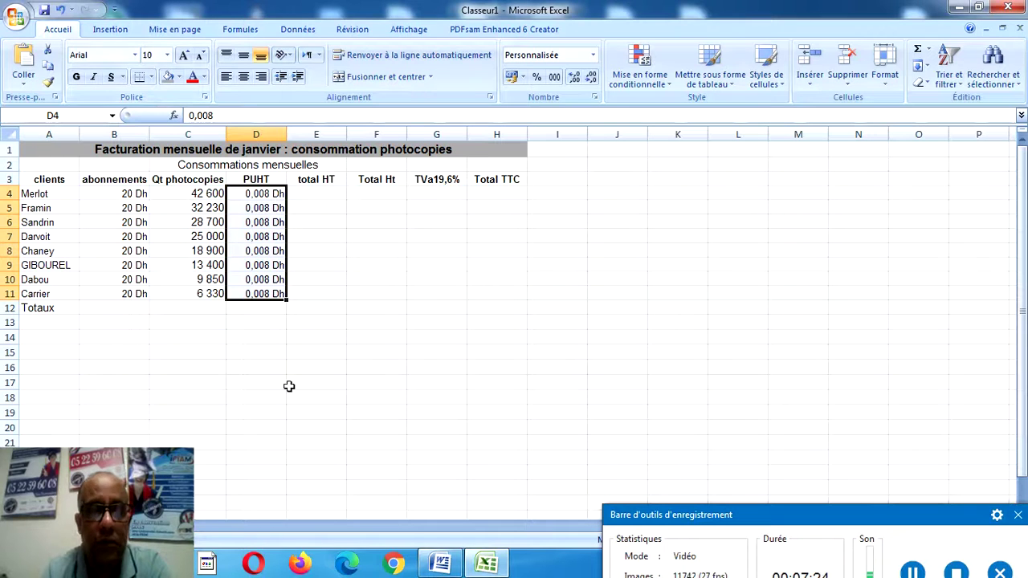
Check the column instructions in Word, and in Excel calculate the first total HT column with =C4*D4 in E4, filled down to E11.
{"action": "left_click", "coordinate": [486, 564]}
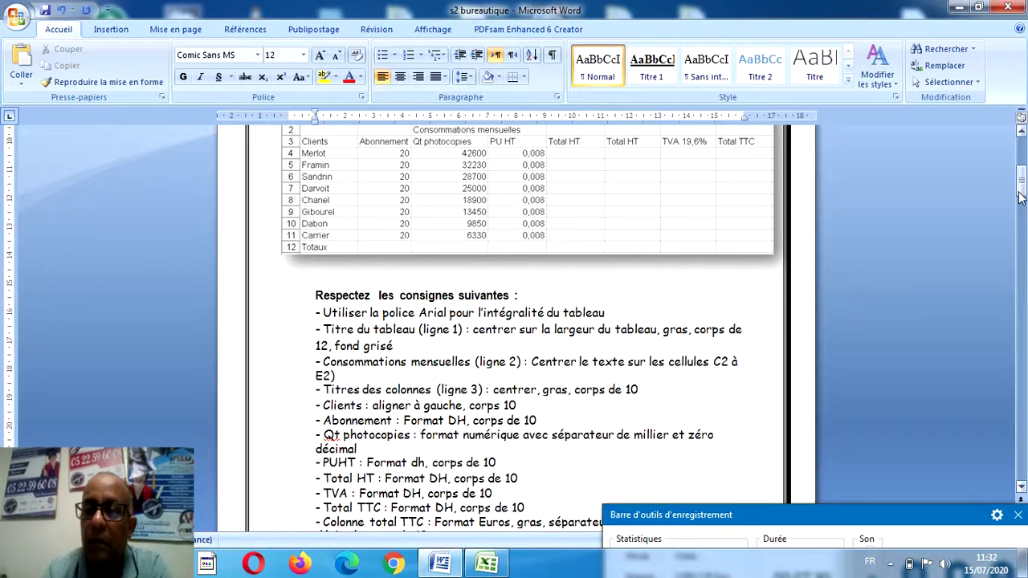
{"action": "mouse_move", "coordinate": [1020, 197]}
{"action": "left_mouse_down"}
{"action": "mouse_move", "coordinate": [1022, 227]}
{"action": "mouse_move", "coordinate": [1022, 203]}
{"action": "left_mouse_up"}
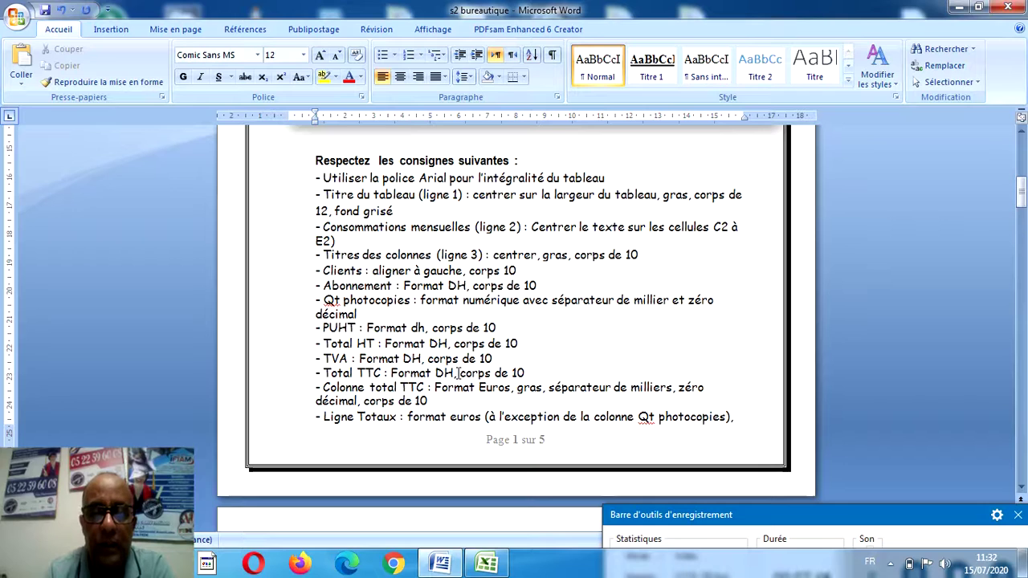
{"action": "left_click", "coordinate": [488, 565]}
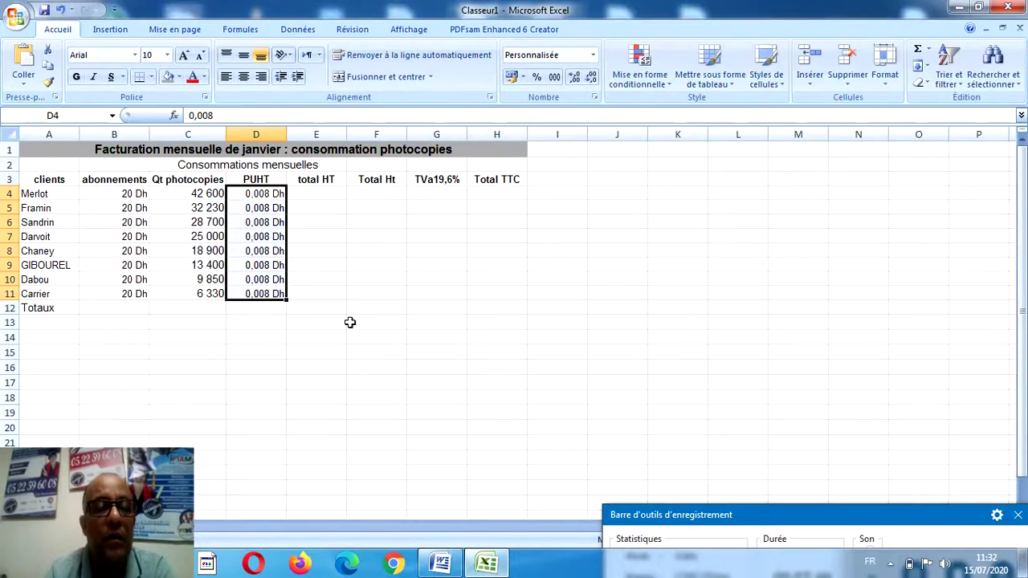
{"action": "left_click", "coordinate": [316, 193]}
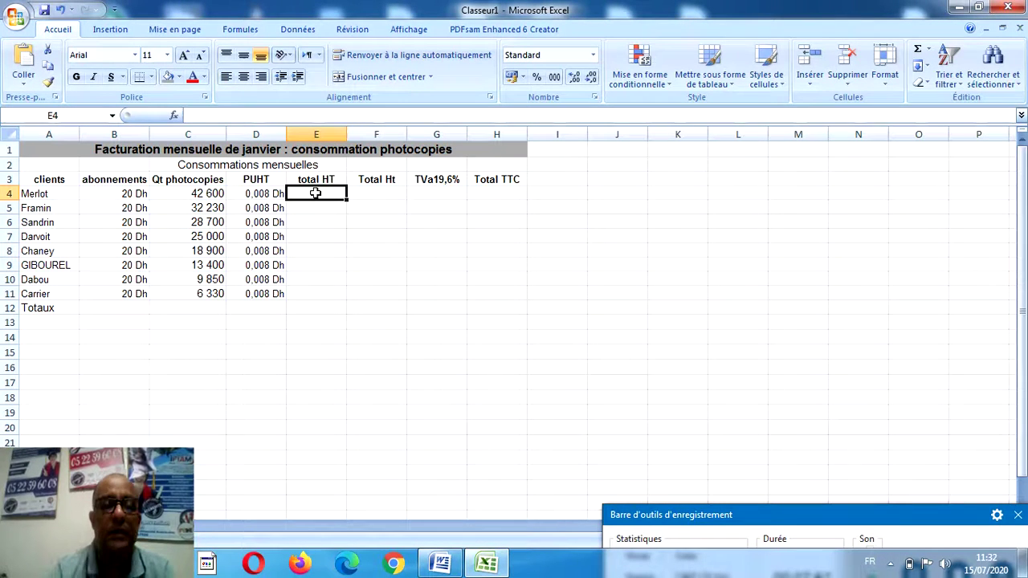
{"action": "type", "text": "="}
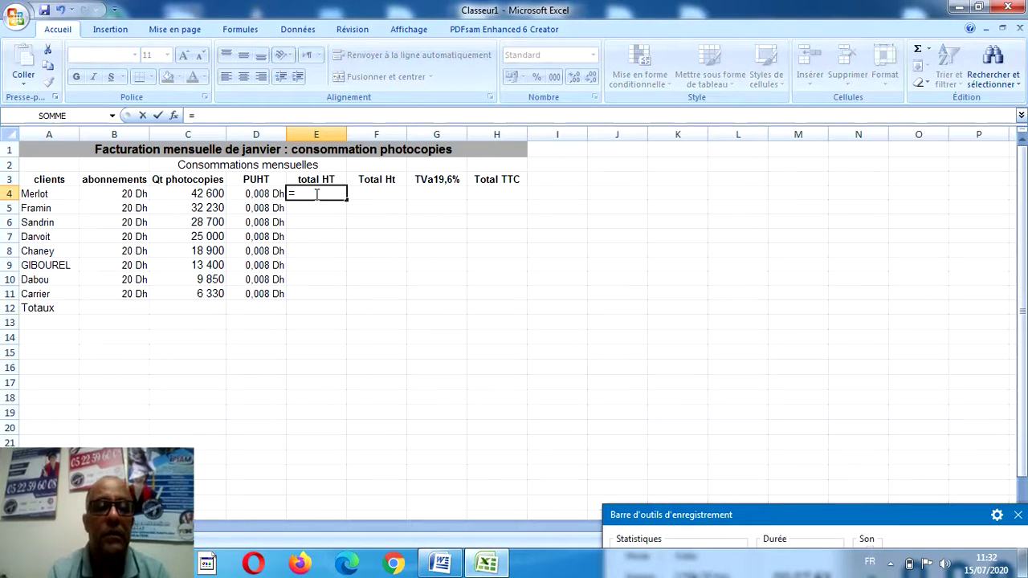
{"action": "left_click", "coordinate": [213, 194]}
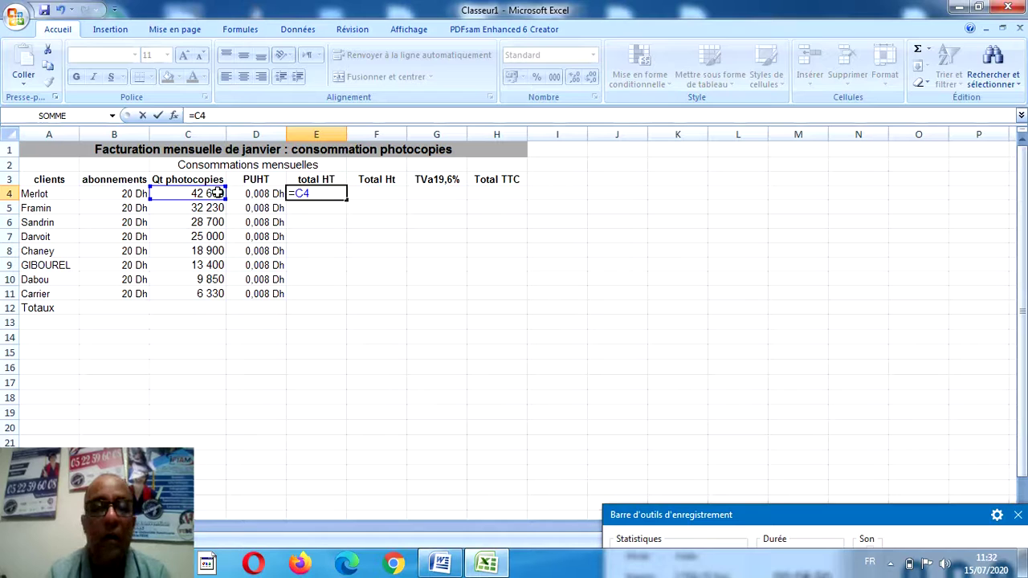
{"action": "type", "text": "*"}
{"action": "left_click", "coordinate": [248, 193]}
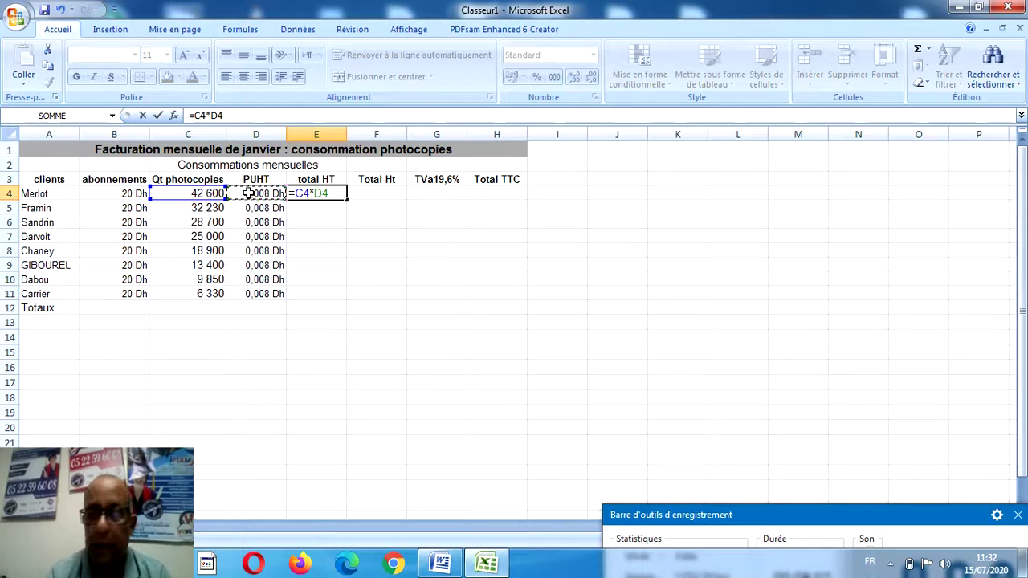
{"action": "key", "text": "Return"}
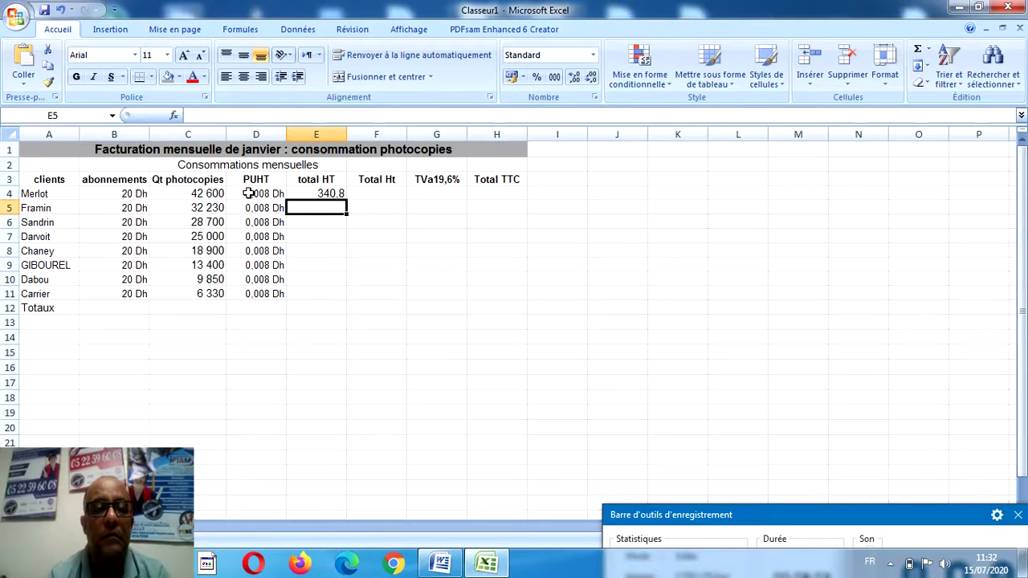
{"action": "left_click", "coordinate": [317, 194]}
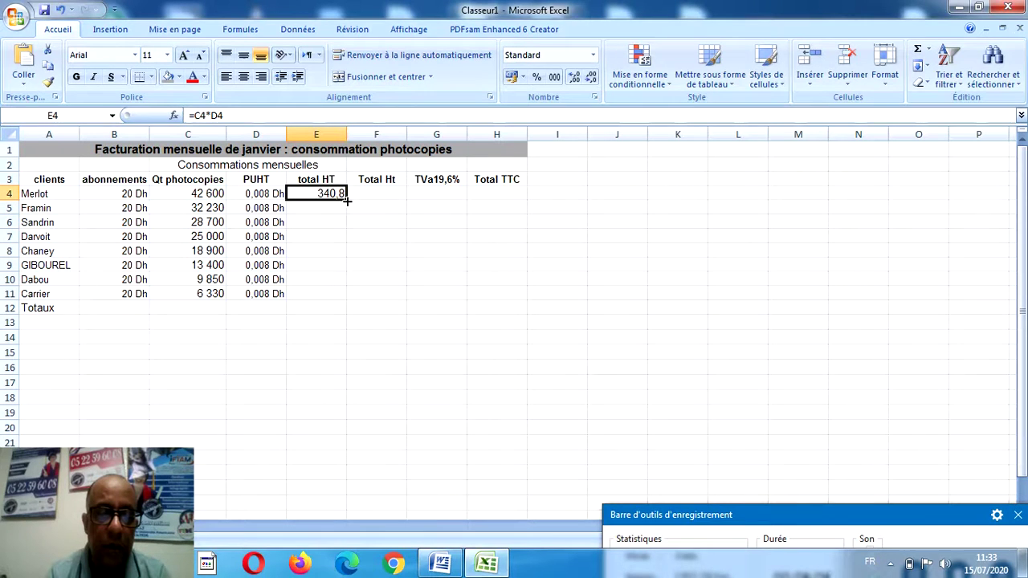
{"action": "left_click_drag", "start_coordinate": [347, 202], "coordinate": [345, 300]}
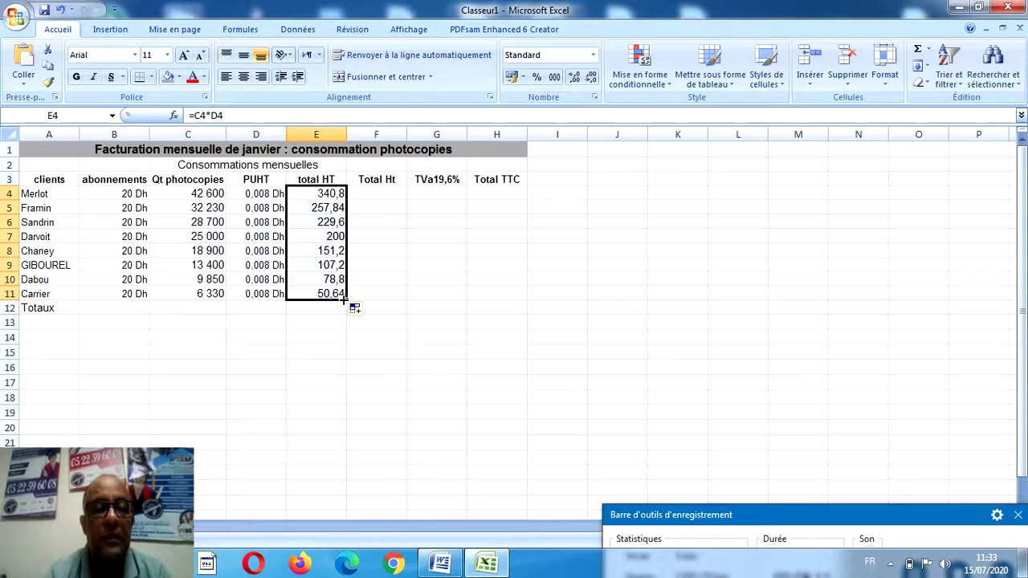
{"action": "left_click", "coordinate": [374, 193]}
{"action": "type", "text": "="}
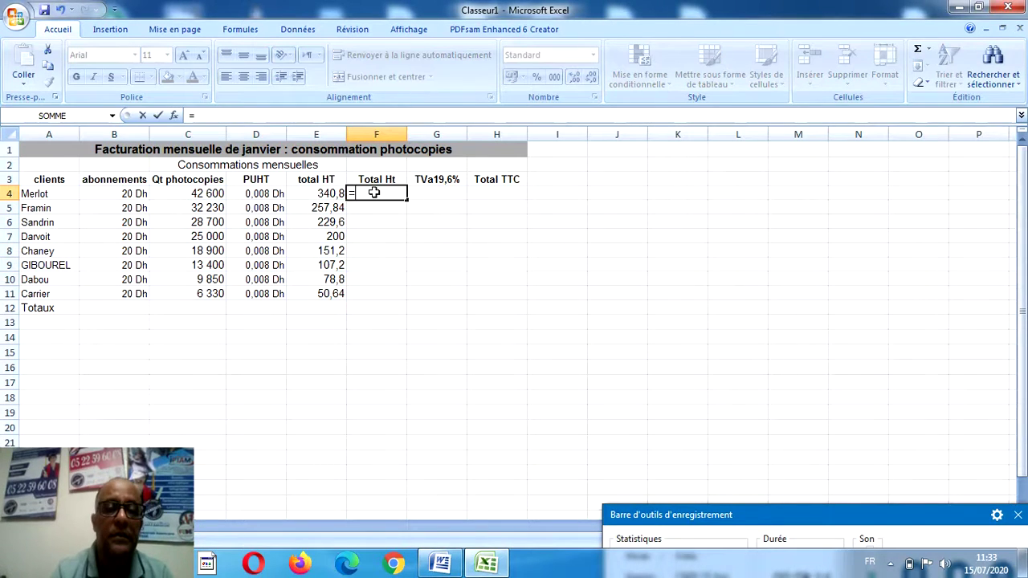
{"action": "left_click", "coordinate": [333, 179]}
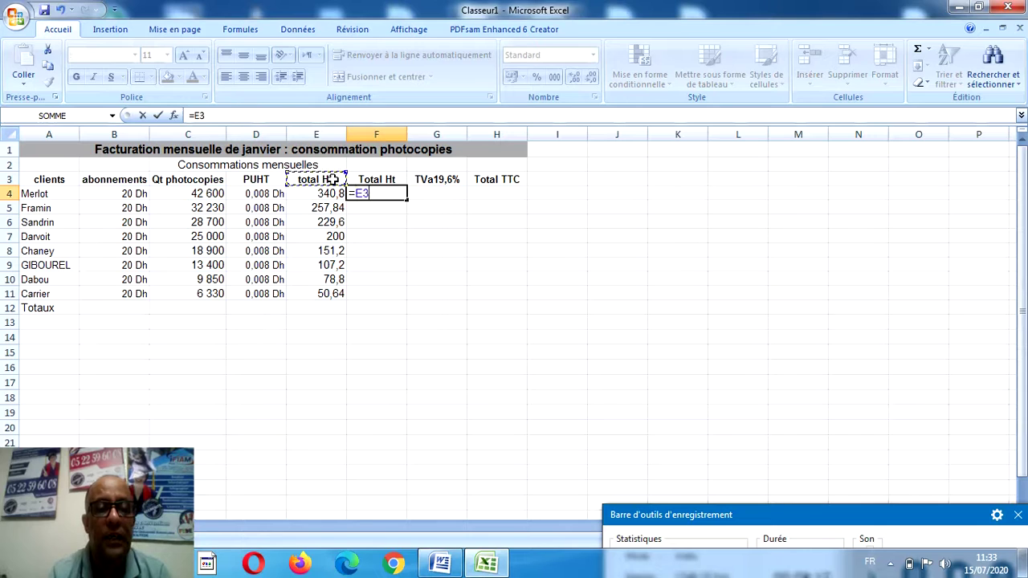
{"action": "key", "text": "Escape"}
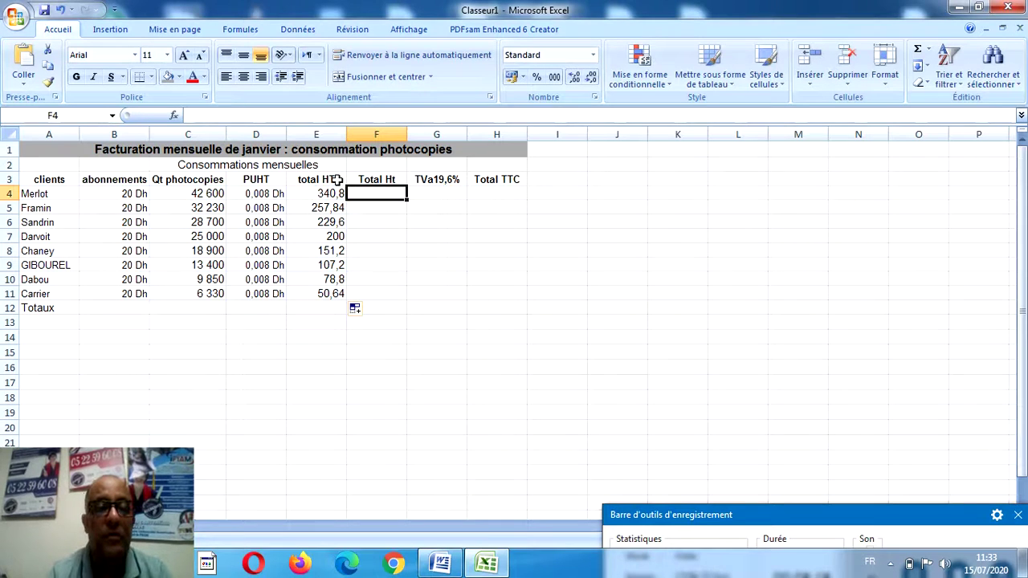
Number the two total HT column headers by renaming E3 as "total HT1" and F3 as "Total Ht2".
{"action": "double_click", "coordinate": [337, 180]}
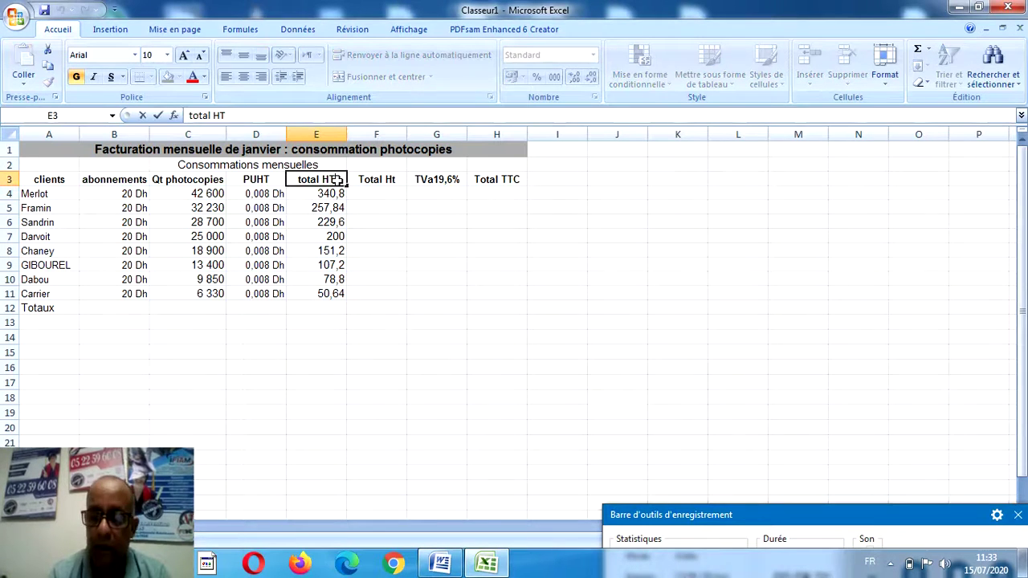
{"action": "type", "text": "1"}
{"action": "double_click", "coordinate": [397, 179]}
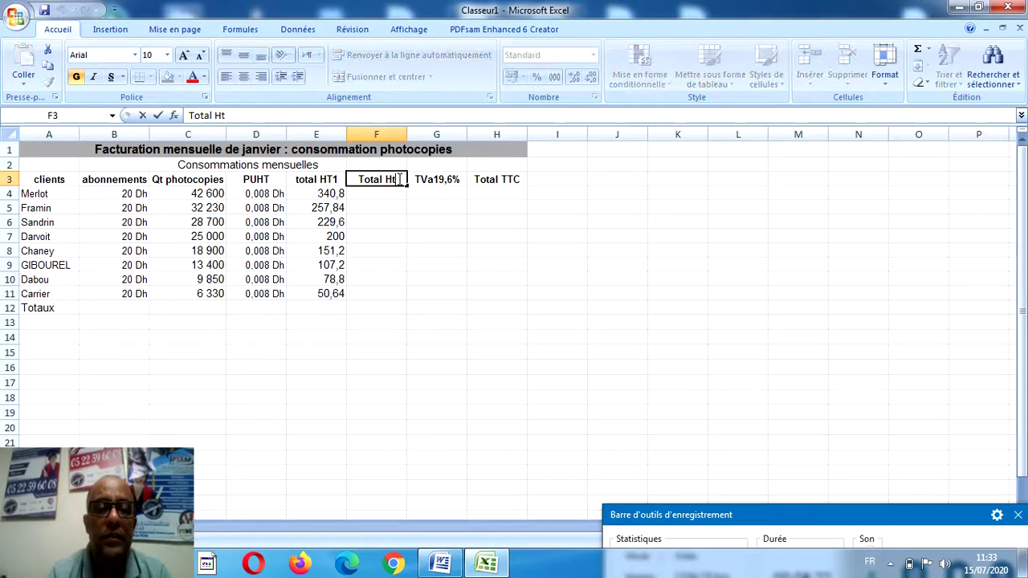
{"action": "type", "text": "2"}
{"action": "left_click", "coordinate": [404, 207]}
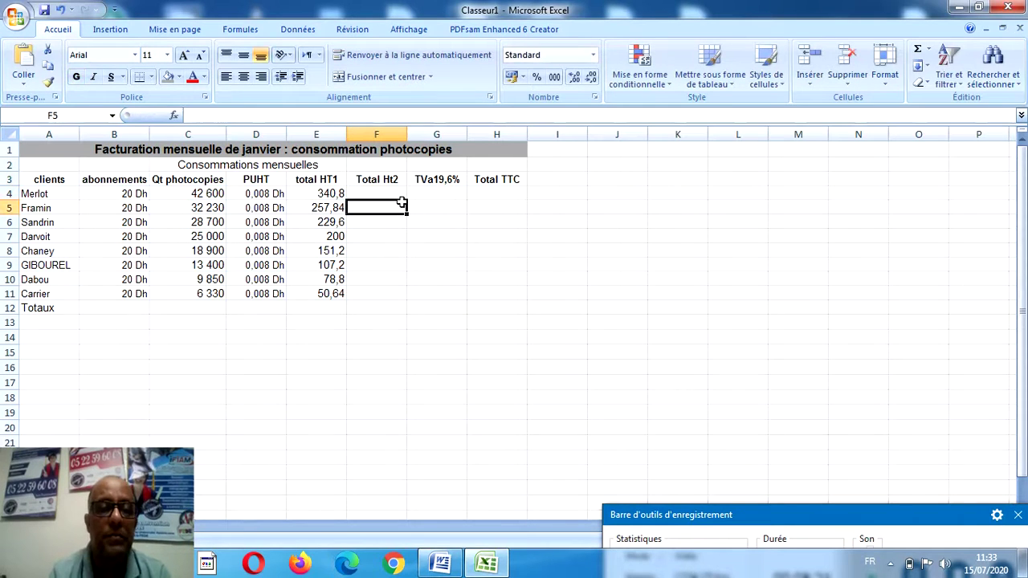
Calculate Total Ht2 by adding the subscription to total HT1 with =B4+E4 in F4, filled down to F11.
{"action": "left_click", "coordinate": [367, 192]}
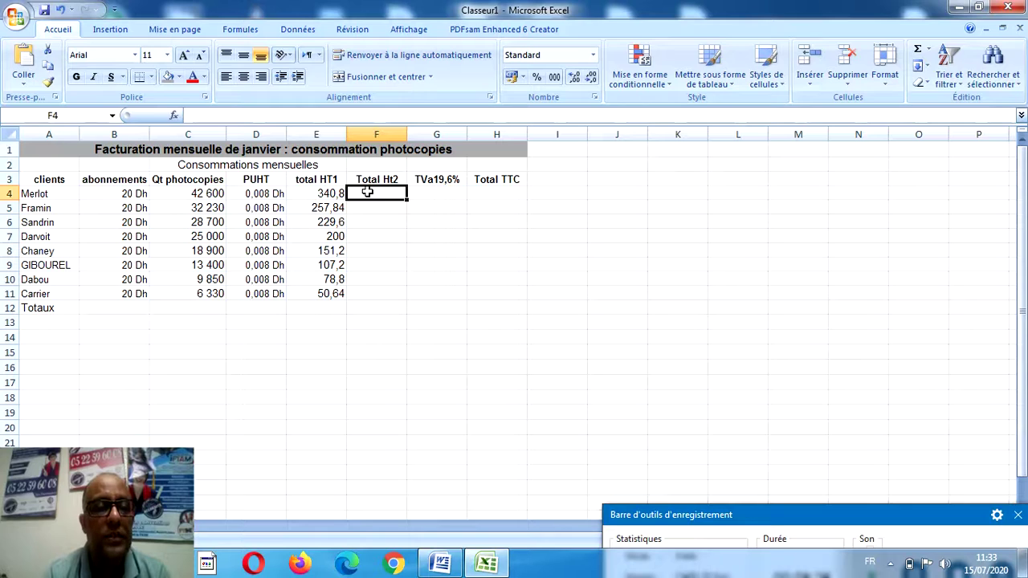
{"action": "type", "text": "="}
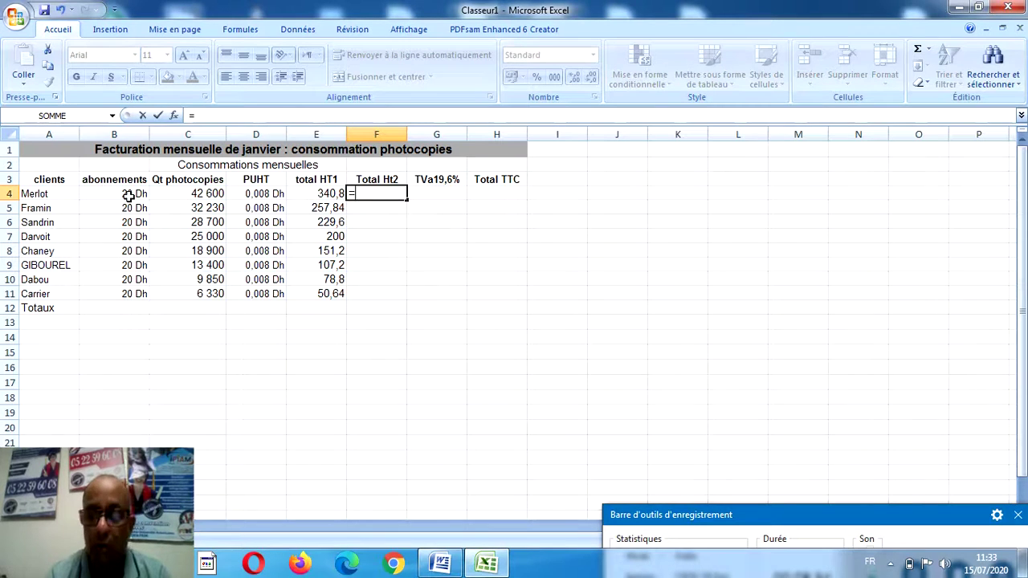
{"action": "left_click", "coordinate": [129, 193]}
{"action": "type", "text": "+"}
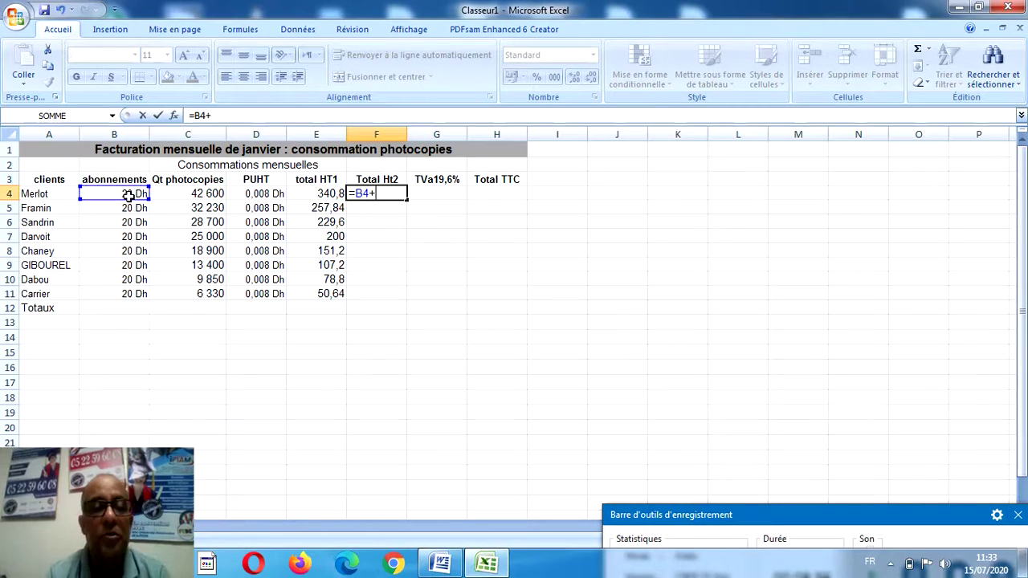
{"action": "left_click", "coordinate": [319, 195]}
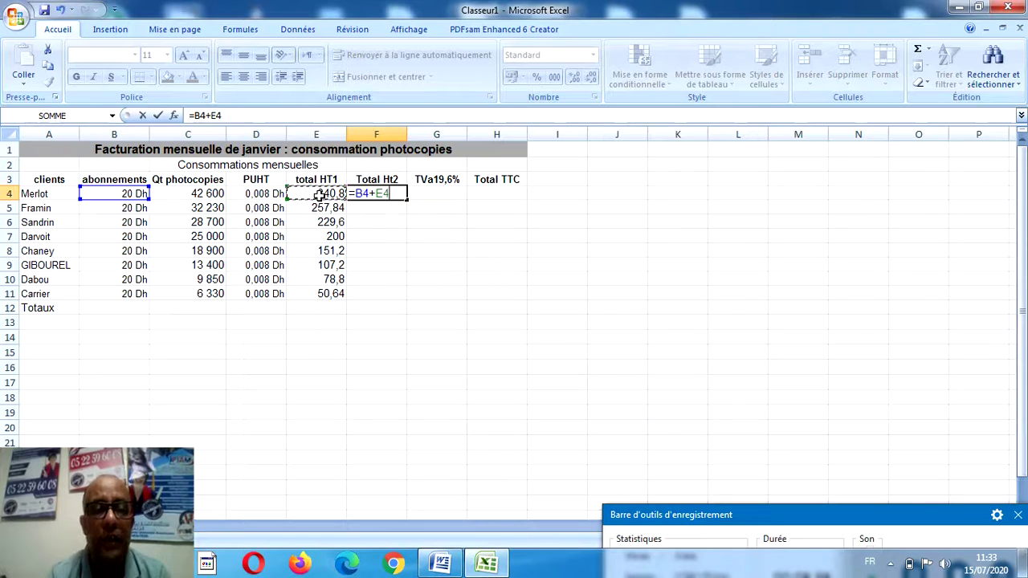
{"action": "key", "text": "Return"}
{"action": "left_click", "coordinate": [376, 194]}
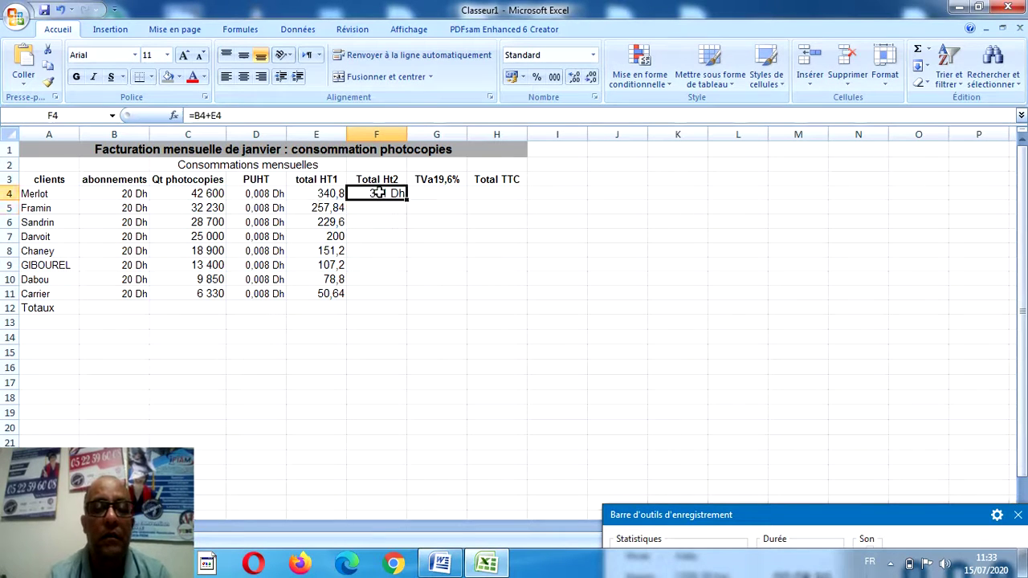
{"action": "left_click_drag", "start_coordinate": [405, 201], "coordinate": [404, 297]}
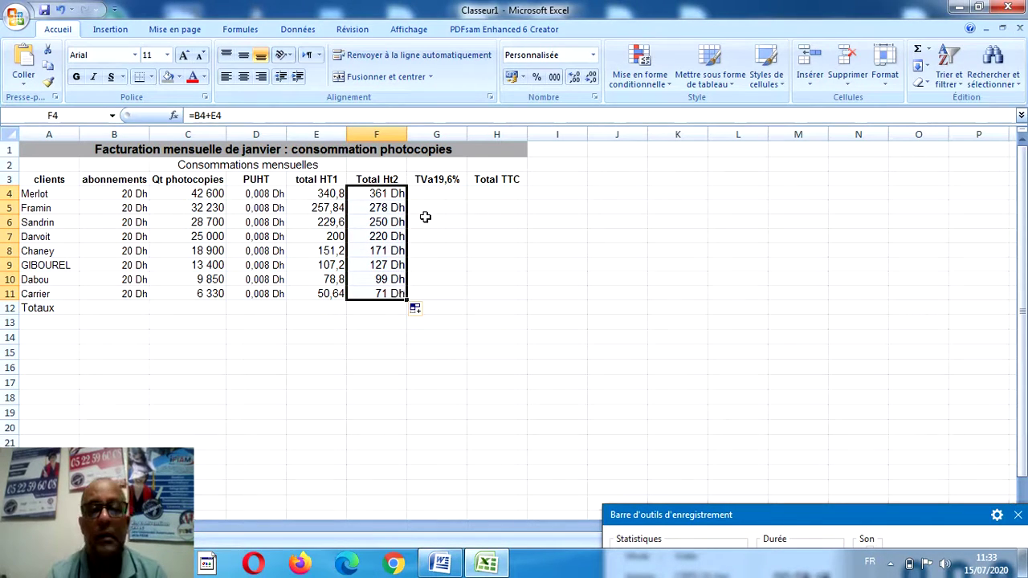
Calculate the TVA column with the formula =F4*19,6% in G4, filled down to G11.
{"action": "left_click", "coordinate": [432, 193]}
{"action": "type", "text": "="}
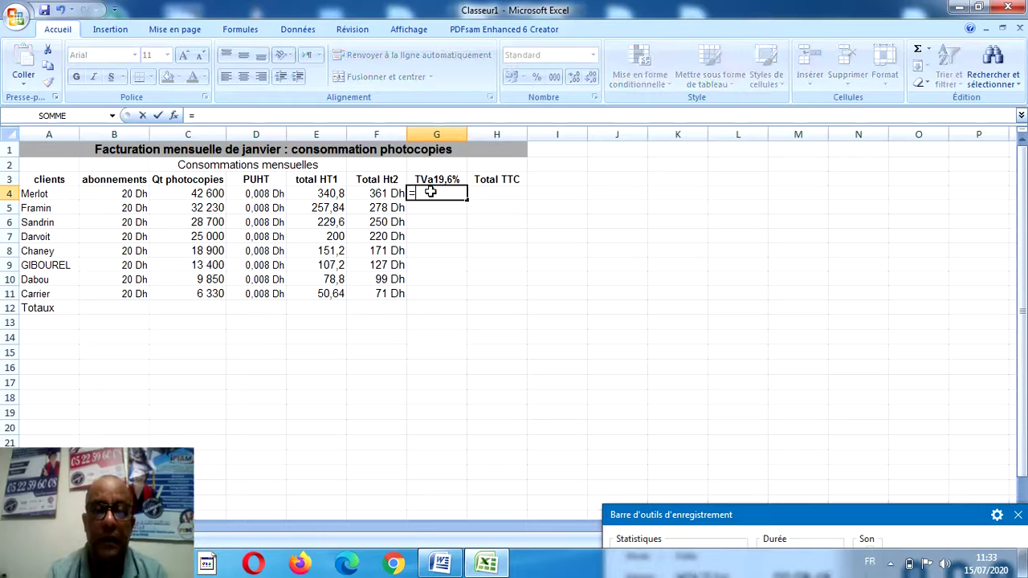
{"action": "left_click", "coordinate": [371, 194]}
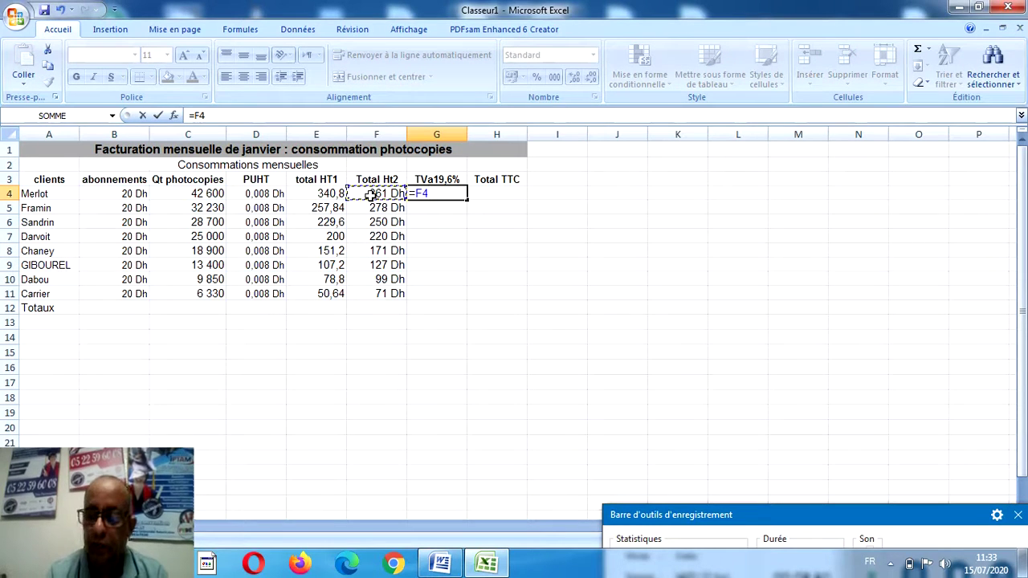
{"action": "type", "text": "*"}
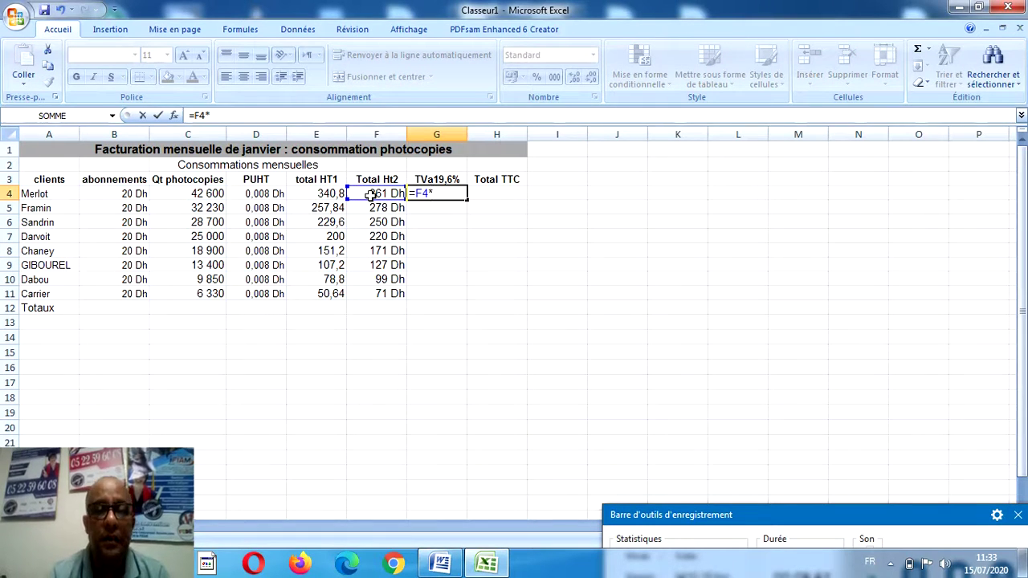
{"action": "type", "text": "19,"}
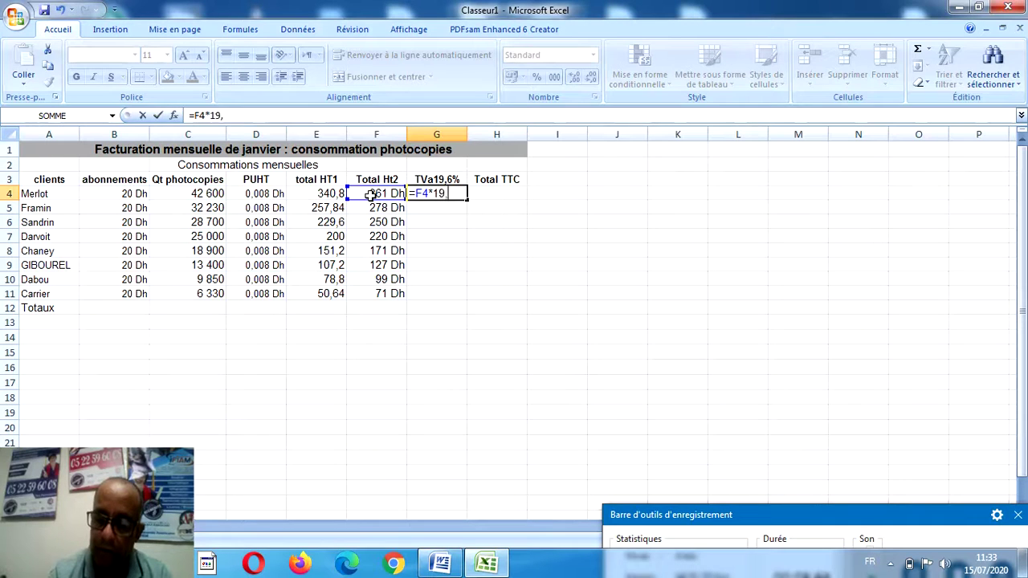
{"action": "type", "text": "6%"}
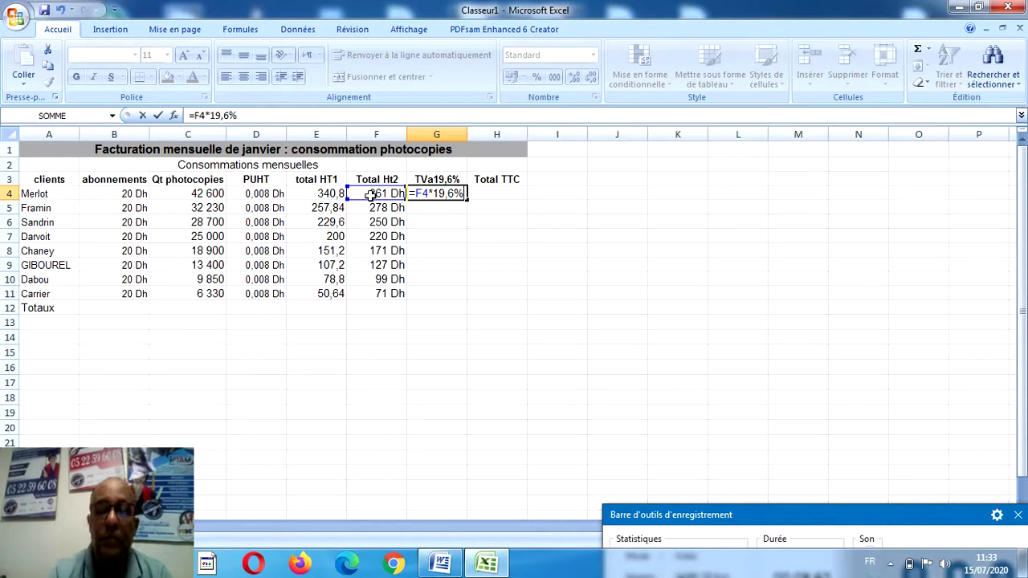
{"action": "key", "text": "Return"}
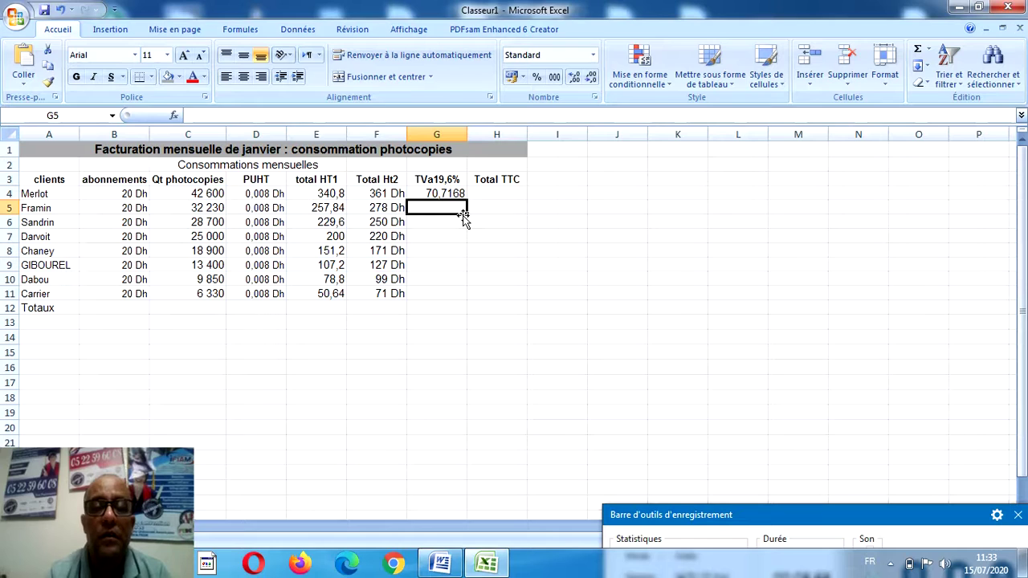
{"action": "left_click", "coordinate": [449, 195]}
{"action": "left_click_drag", "start_coordinate": [467, 200], "coordinate": [467, 299]}
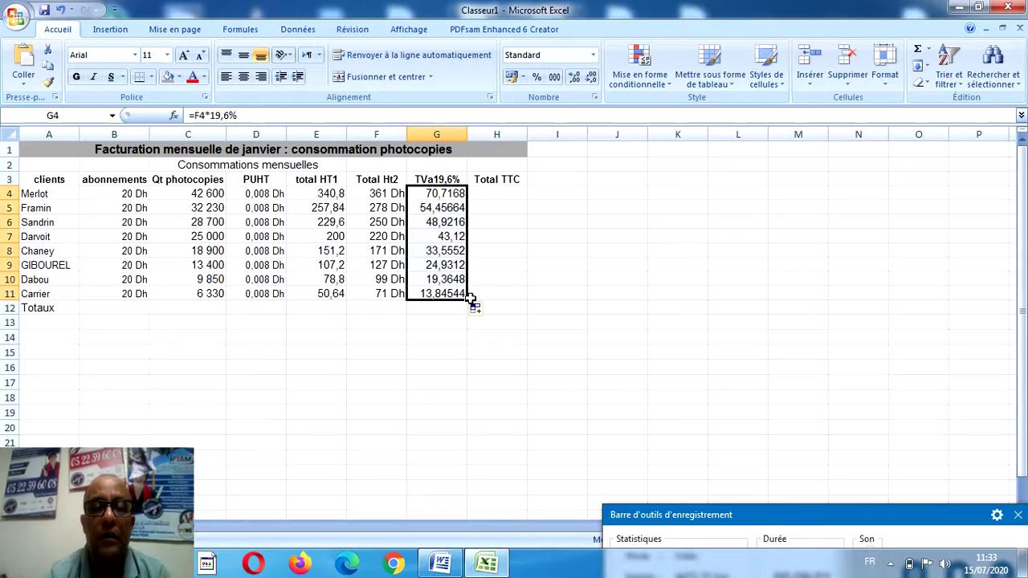
Calculate the Total TTC column with the formula =F4+G4 in H4, filled down to H11.
{"action": "left_click", "coordinate": [496, 193]}
{"action": "type", "text": "="}
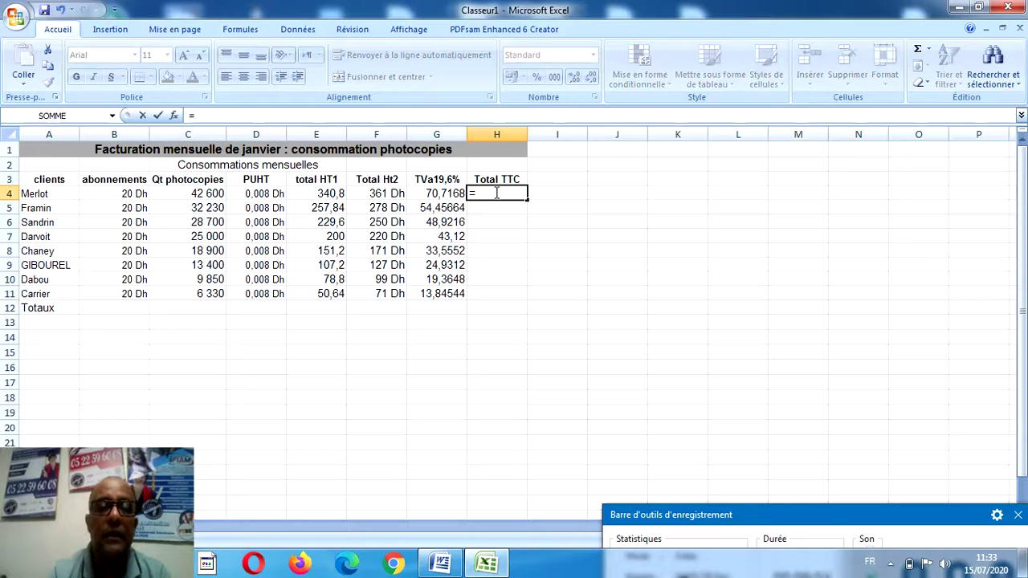
{"action": "left_click", "coordinate": [395, 196]}
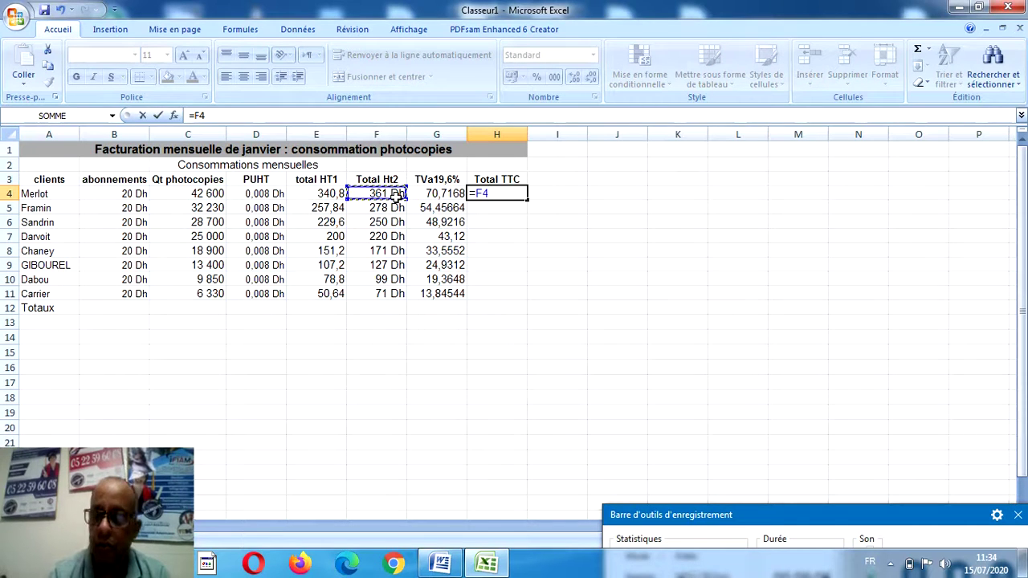
{"action": "type", "text": "+"}
{"action": "left_click", "coordinate": [432, 195]}
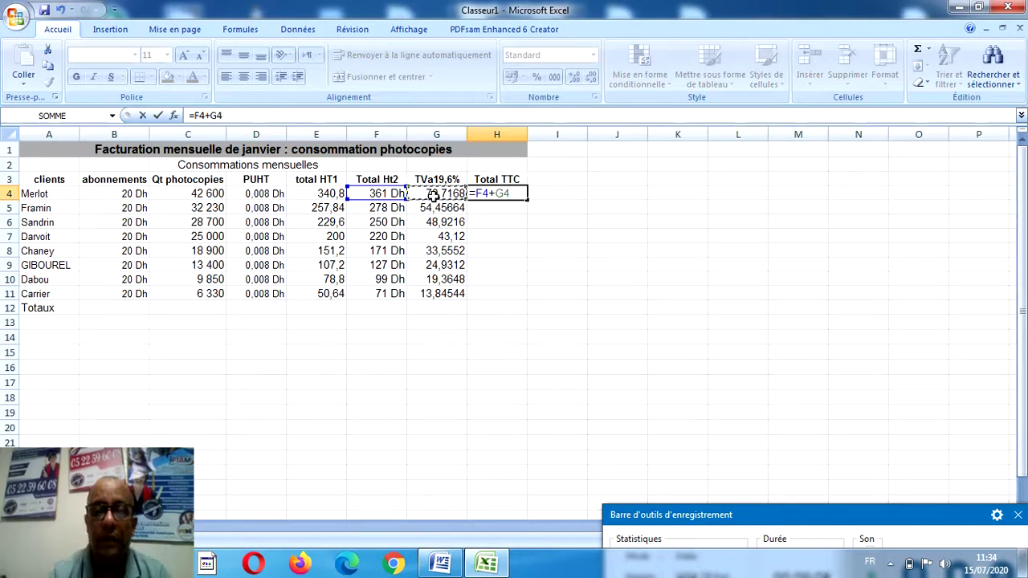
{"action": "key", "text": "Return"}
{"action": "left_click", "coordinate": [498, 195]}
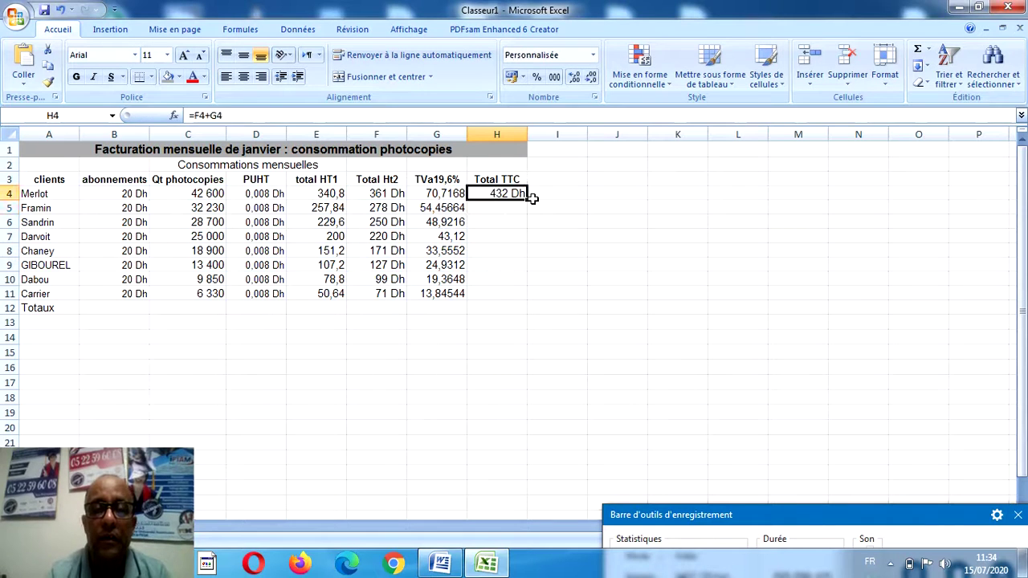
{"action": "left_click_drag", "start_coordinate": [528, 200], "coordinate": [529, 298]}
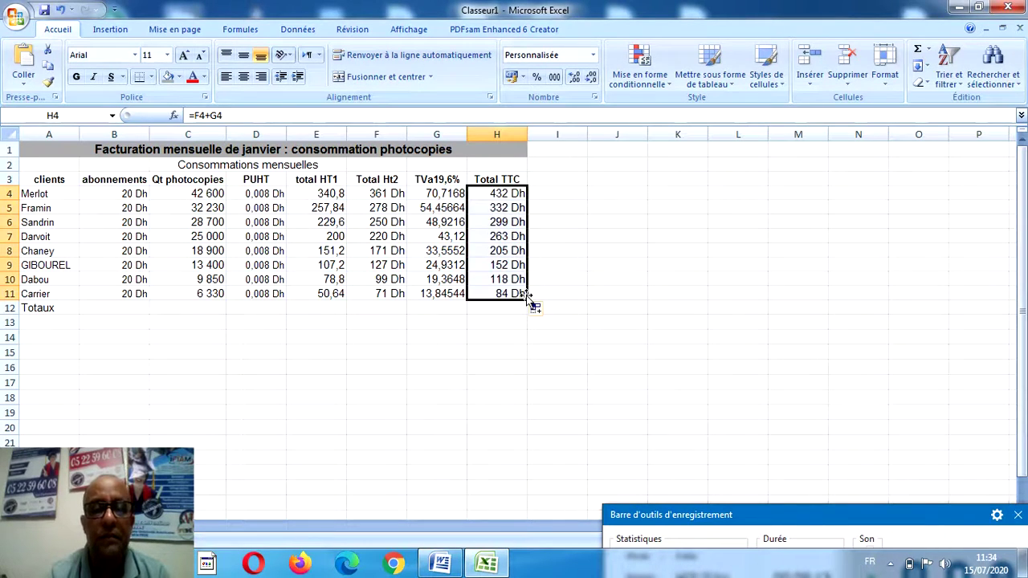
Total the abonnements column with =SOMME(B4:B11) in B12 and fill the formula across the Totaux row to H12.
{"action": "left_click", "coordinate": [119, 308]}
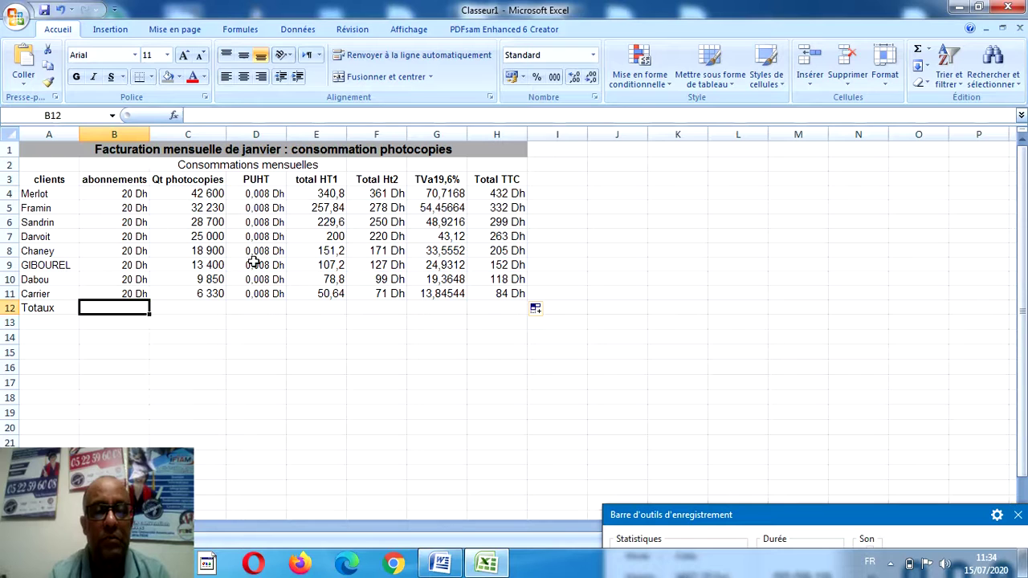
{"action": "left_click", "coordinate": [919, 50]}
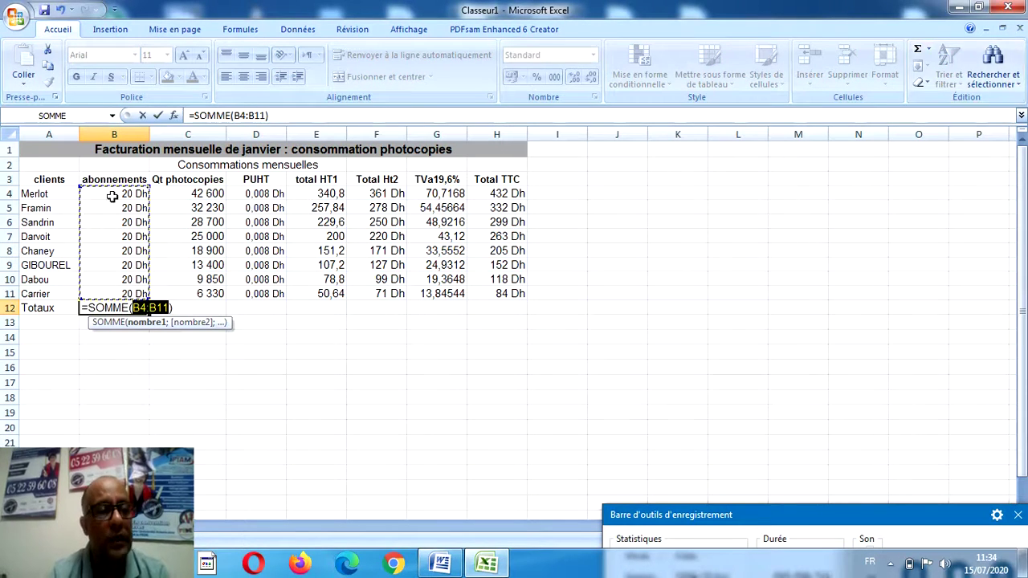
{"action": "key", "text": "Return"}
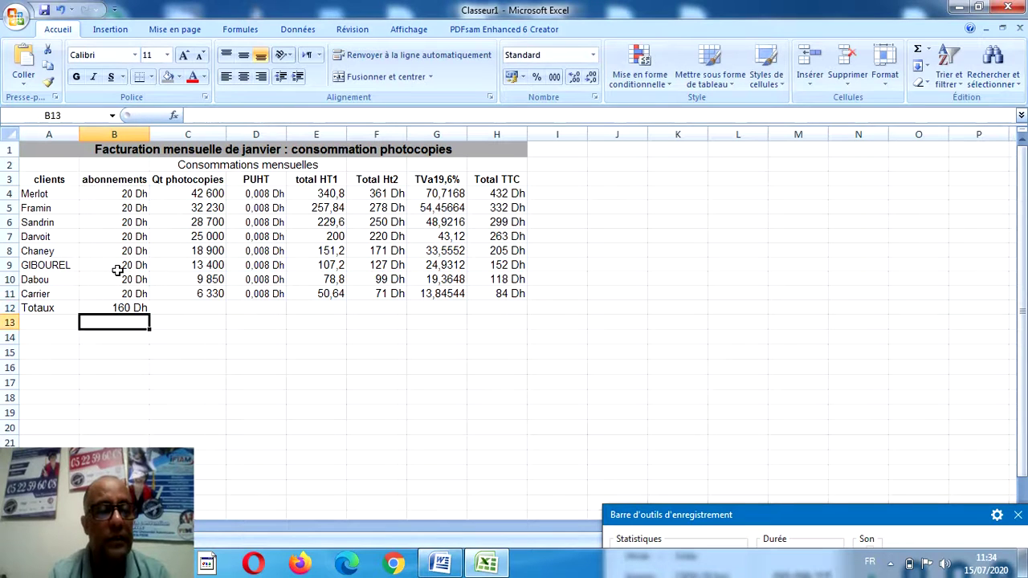
{"action": "left_click", "coordinate": [129, 309]}
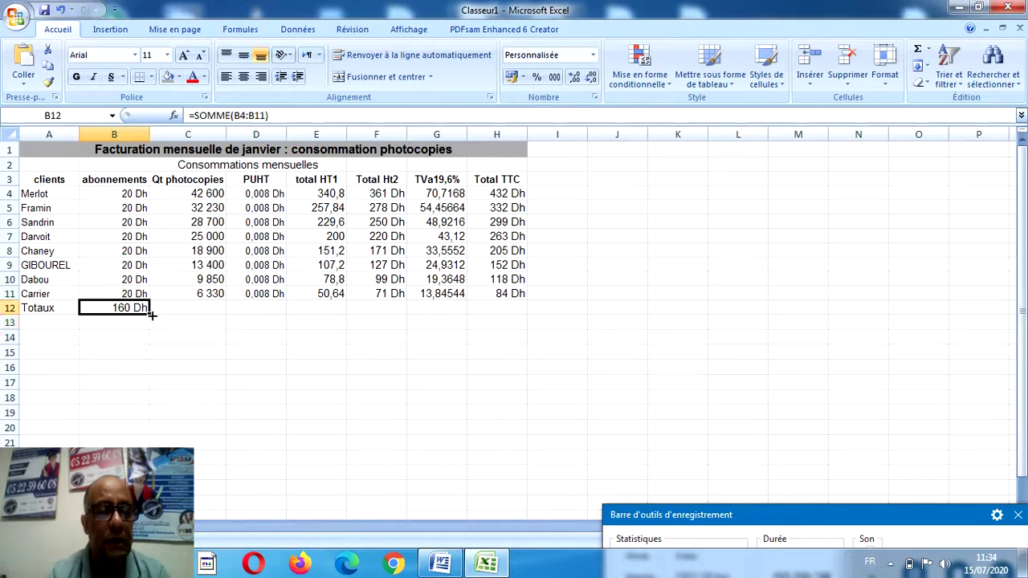
{"action": "left_click_drag", "start_coordinate": [151, 315], "coordinate": [513, 325]}
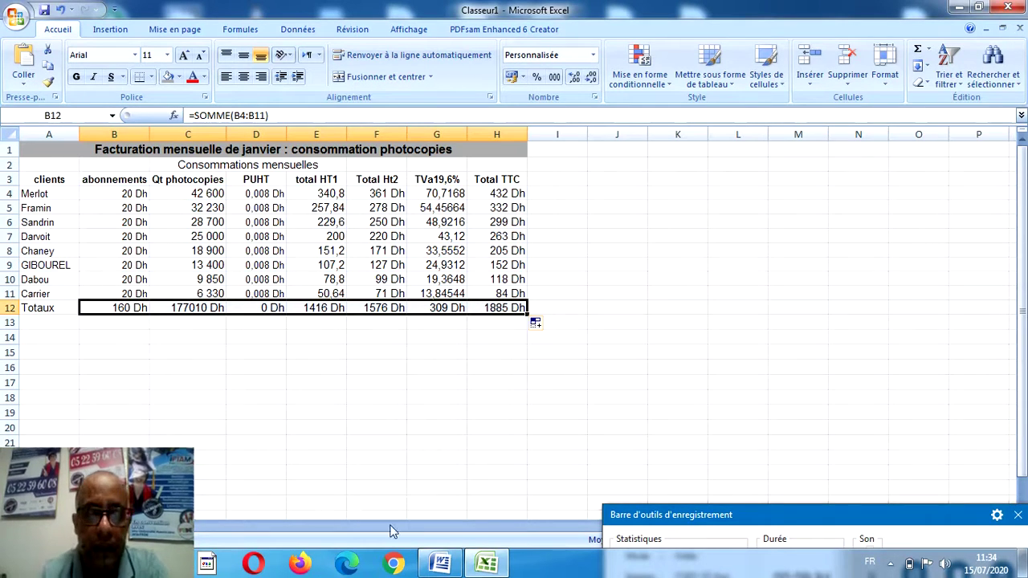
Check the Word exercise's instructions, and in Excel give E4:H11 the custom number format # ##0,00" Dh" and font size 10.
{"action": "left_click", "coordinate": [438, 562]}
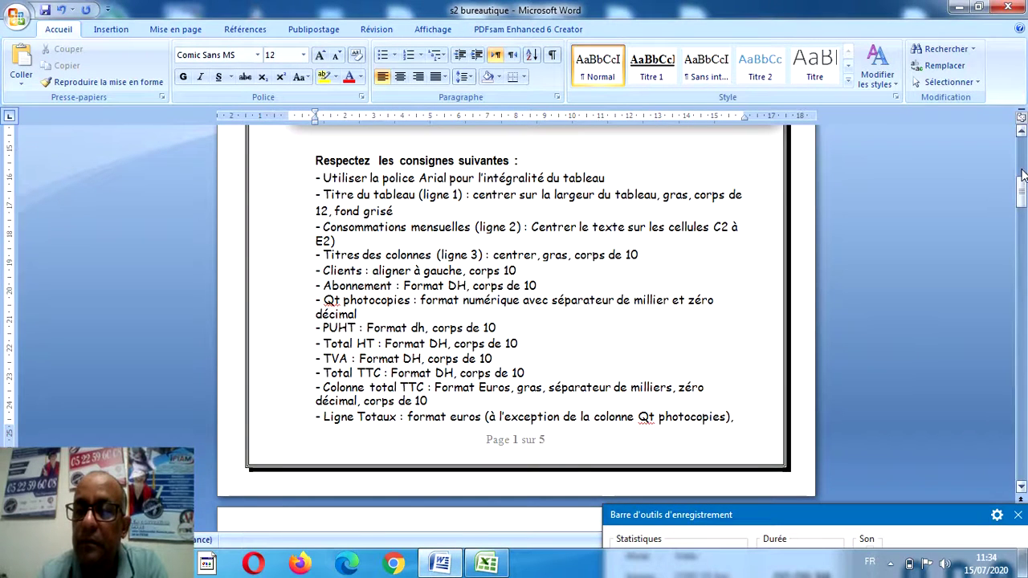
{"action": "left_click_drag", "start_coordinate": [1022, 195], "coordinate": [1022, 197]}
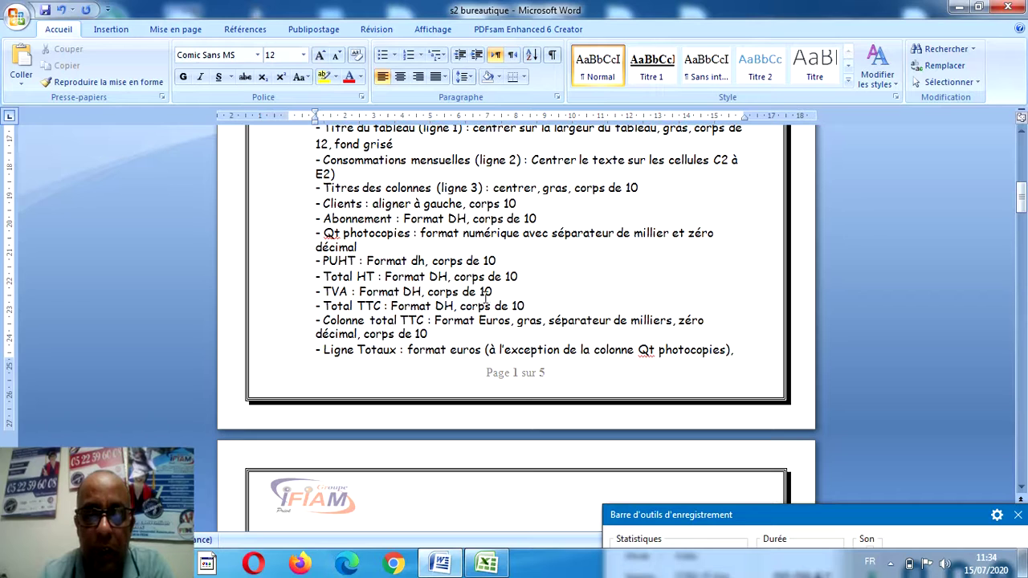
{"action": "left_click", "coordinate": [487, 560]}
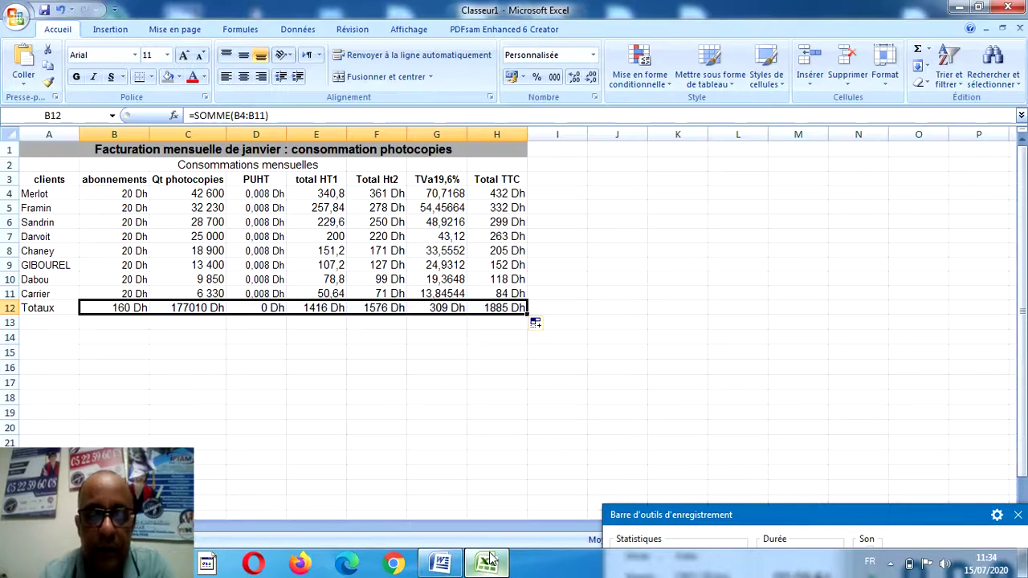
{"action": "left_click_drag", "start_coordinate": [320, 196], "coordinate": [493, 293]}
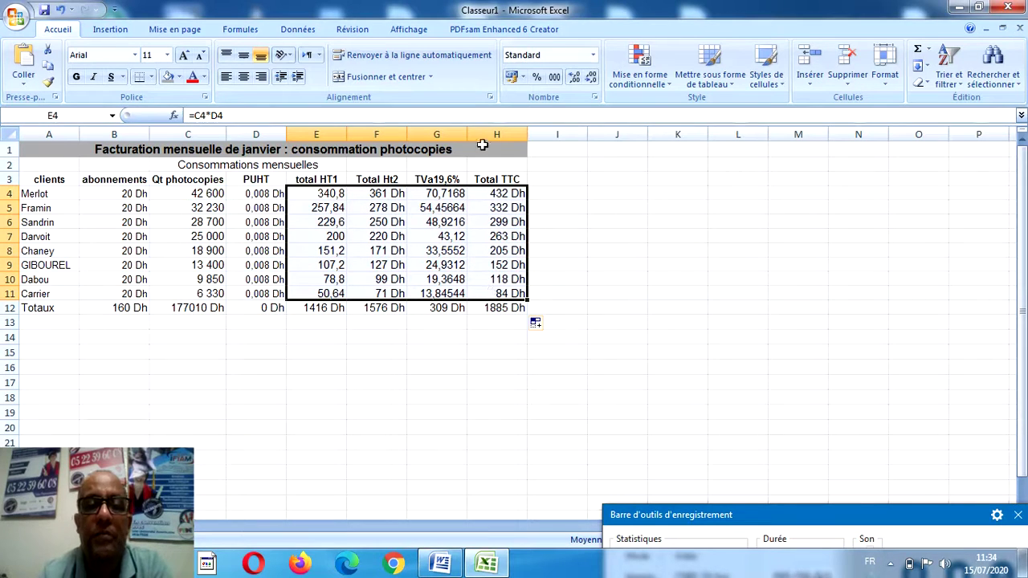
{"action": "left_click", "coordinate": [592, 97]}
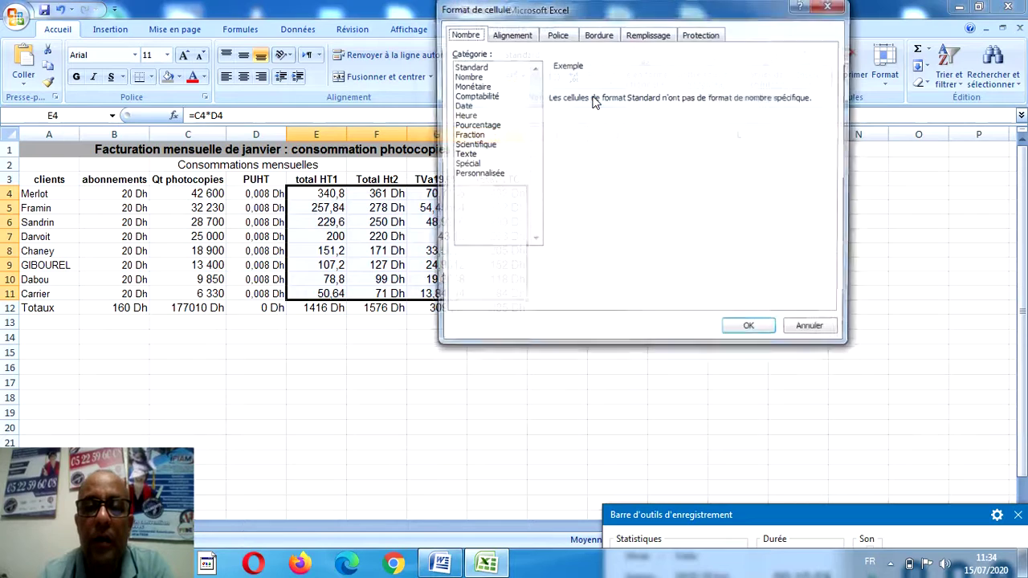
{"action": "left_click", "coordinate": [480, 76]}
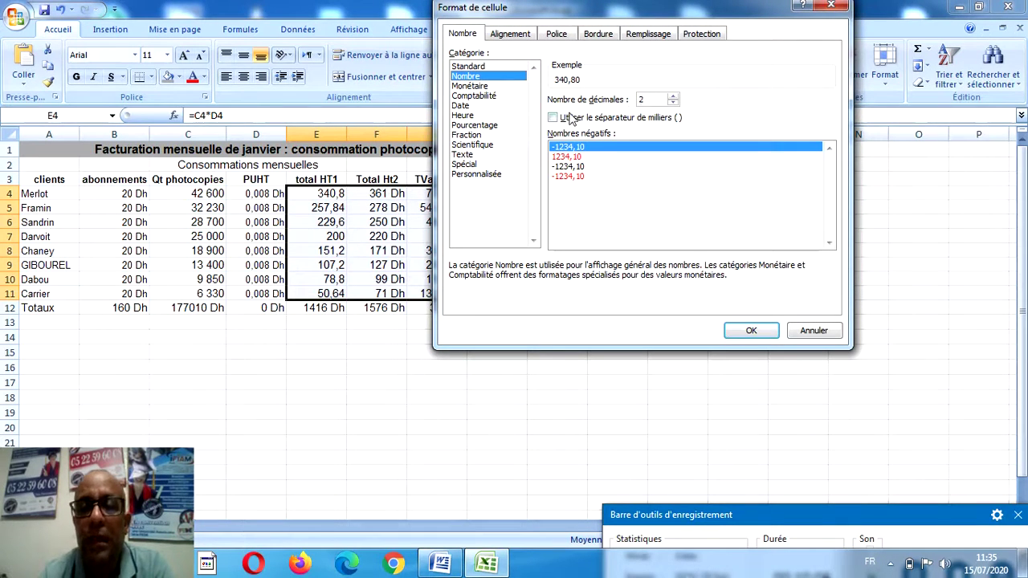
{"action": "left_click", "coordinate": [552, 118]}
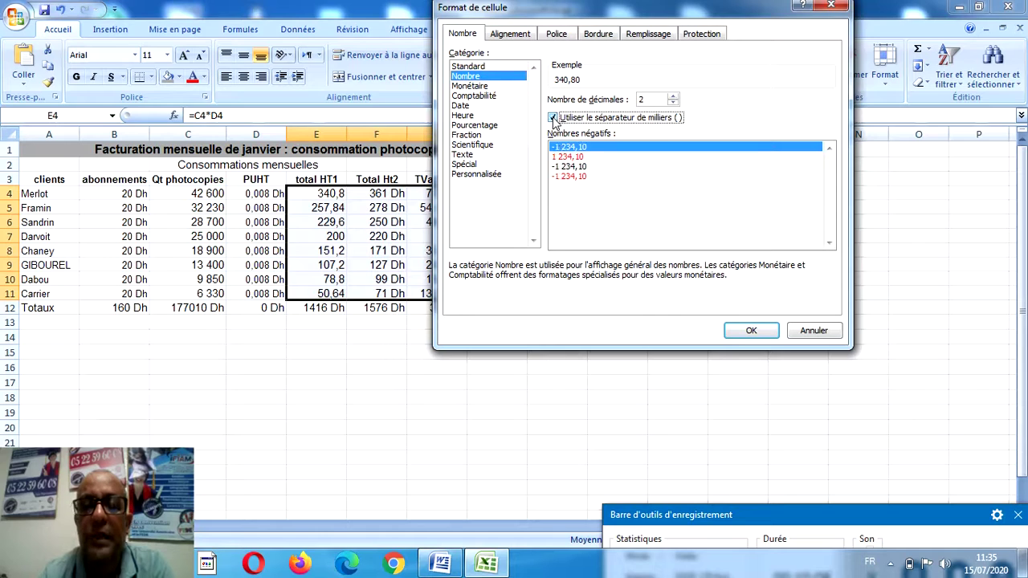
{"action": "left_click", "coordinate": [492, 175]}
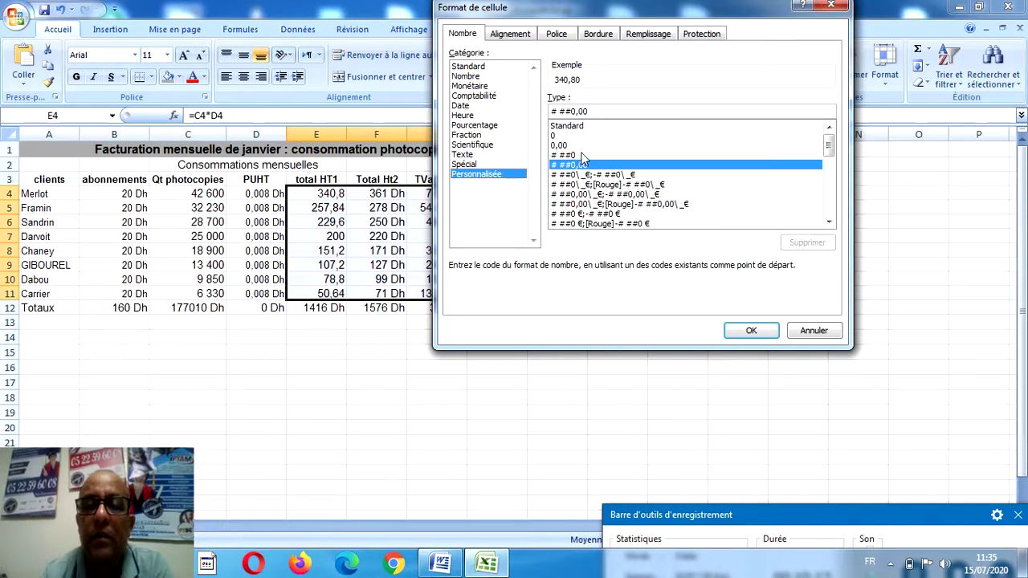
{"action": "left_click", "coordinate": [594, 111]}
{"action": "type", "text": "\" Dh"}
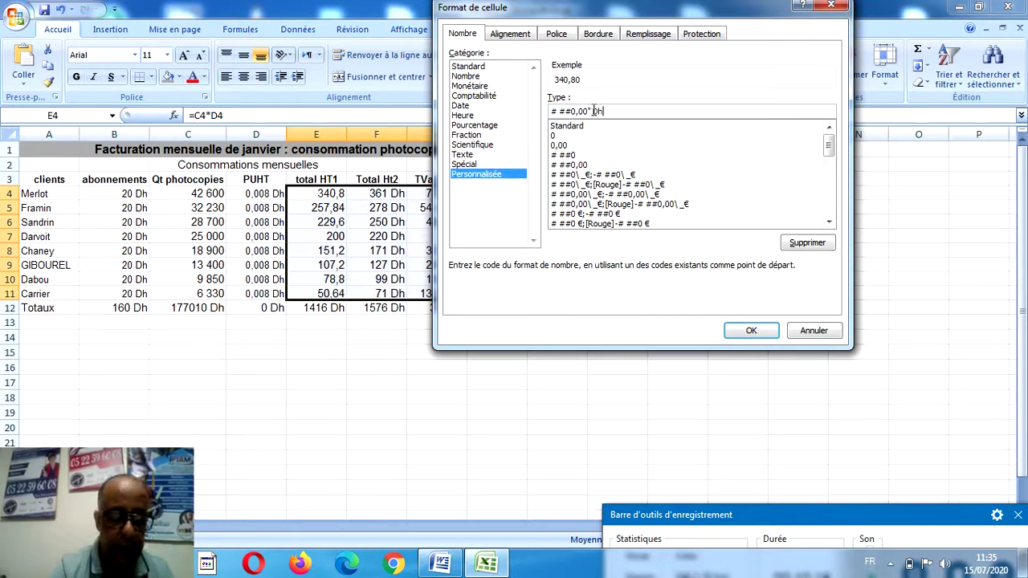
{"action": "type", "text": "\""}
{"action": "key", "text": "Return"}
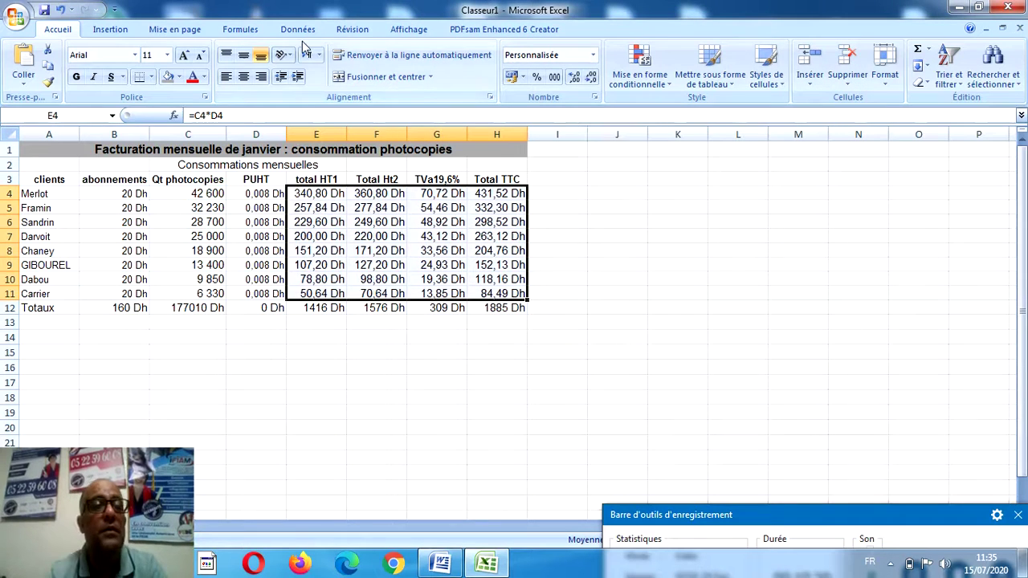
{"action": "left_click", "coordinate": [167, 54]}
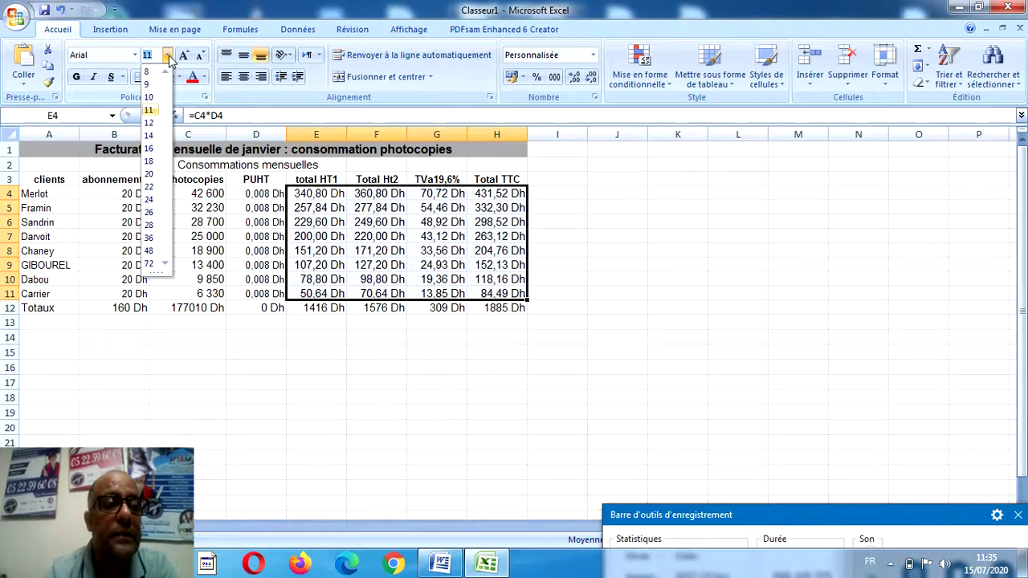
{"action": "left_click", "coordinate": [149, 97]}
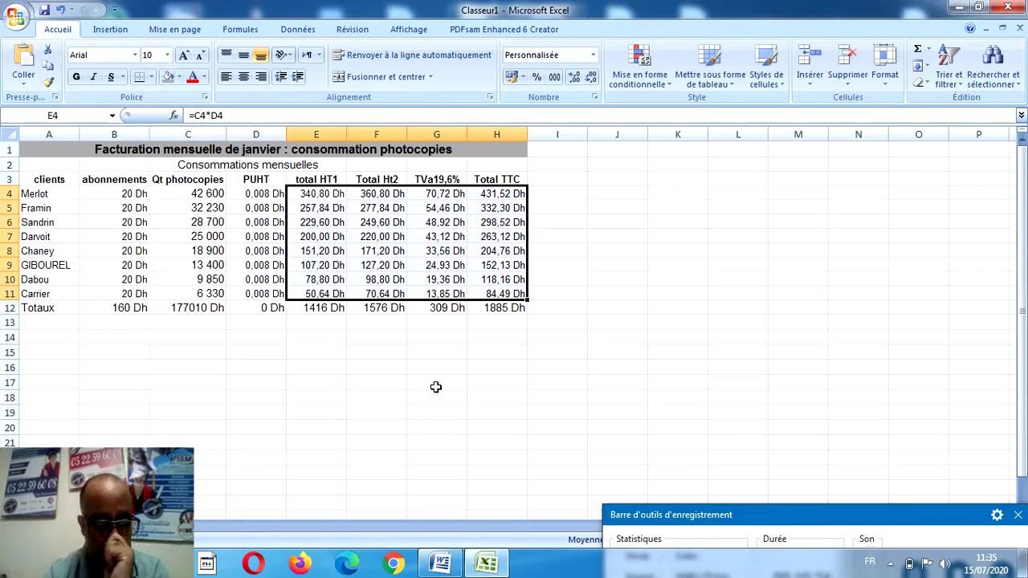
Format the Qt photocopies total in C12 as a number with zero decimals and a thousands separator.
{"action": "left_click", "coordinate": [158, 334]}
{"action": "left_click_drag", "start_coordinate": [133, 310], "coordinate": [179, 313]}
{"action": "left_click", "coordinate": [182, 318]}
{"action": "left_click", "coordinate": [186, 309]}
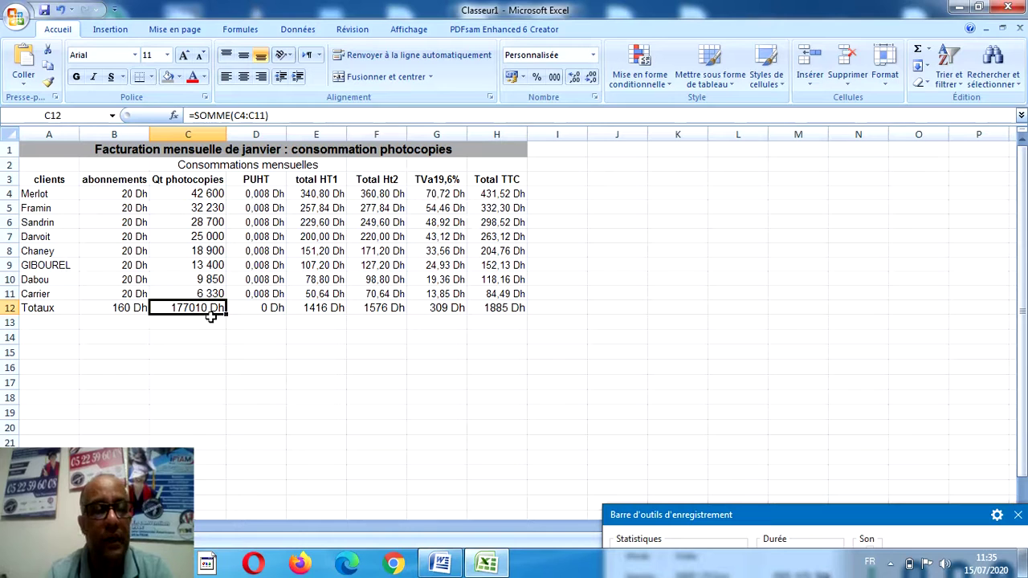
{"action": "left_click", "coordinate": [595, 99]}
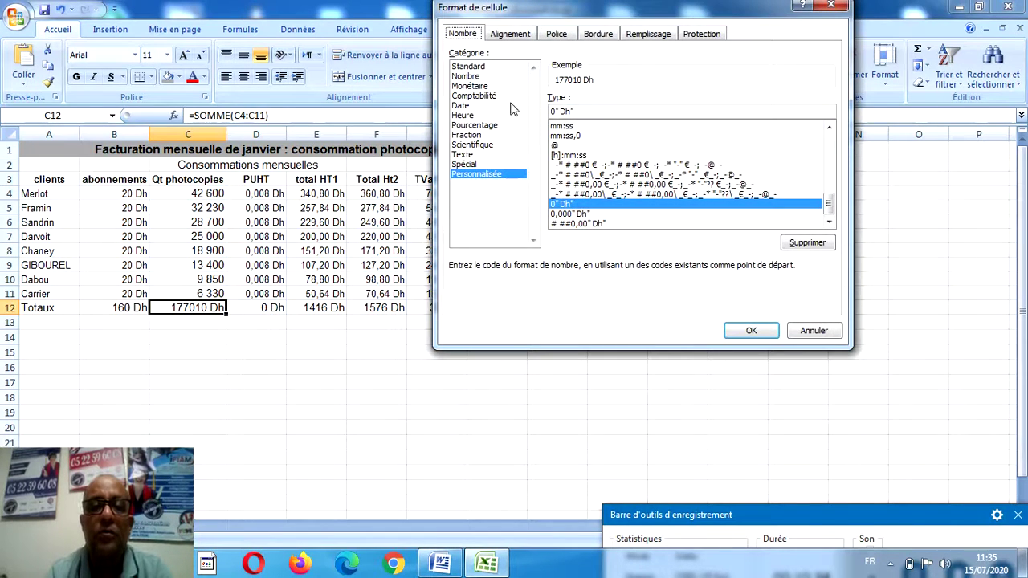
{"action": "left_click", "coordinate": [472, 76]}
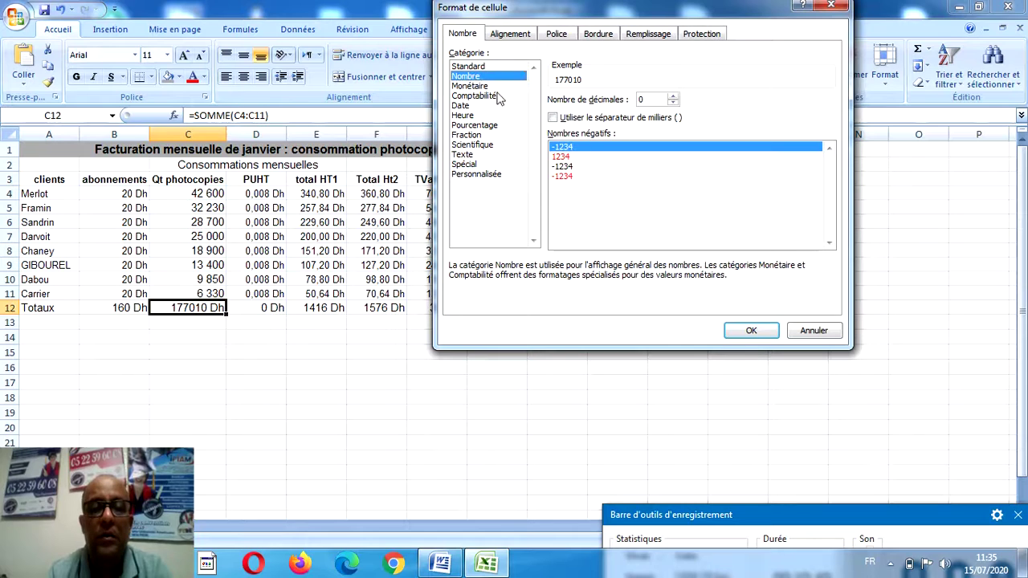
{"action": "left_click", "coordinate": [555, 118]}
{"action": "left_click", "coordinate": [749, 331]}
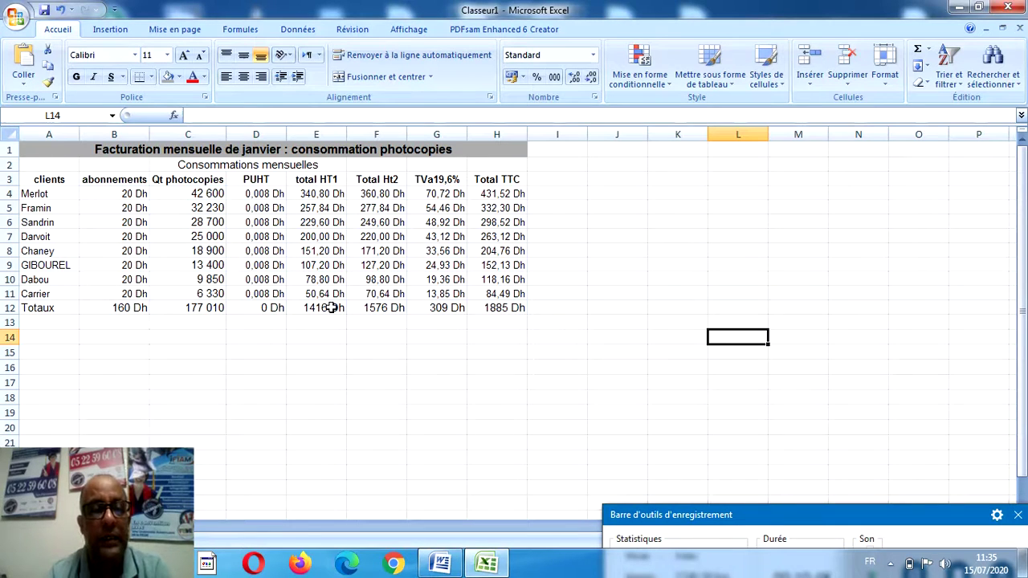
Apply the thousands-separator style to the totals in E12:H12 and extend them to four decimals.
{"action": "left_click_drag", "start_coordinate": [330, 309], "coordinate": [486, 304]}
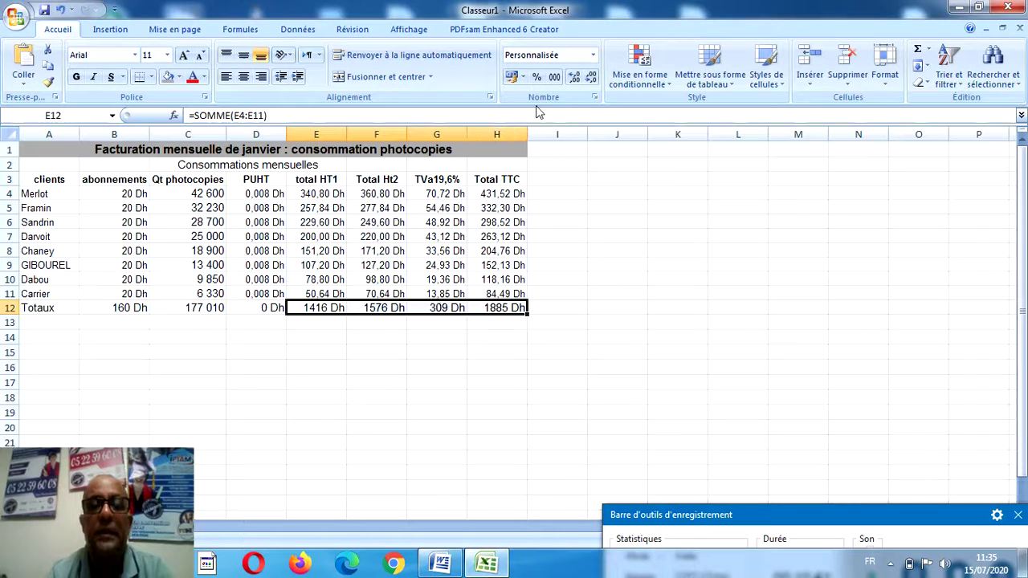
{"action": "left_click", "coordinate": [595, 98]}
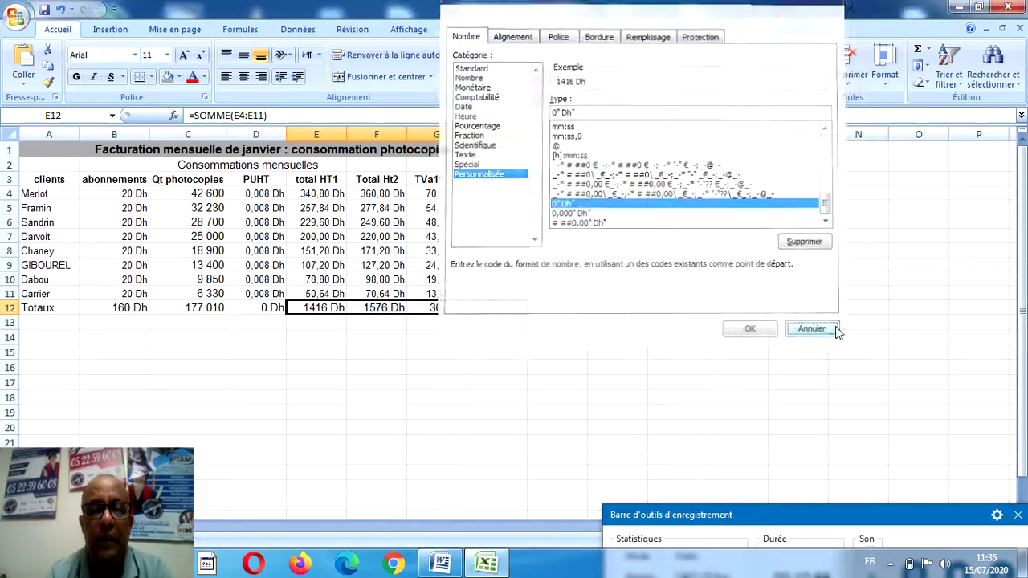
{"action": "left_click", "coordinate": [838, 330]}
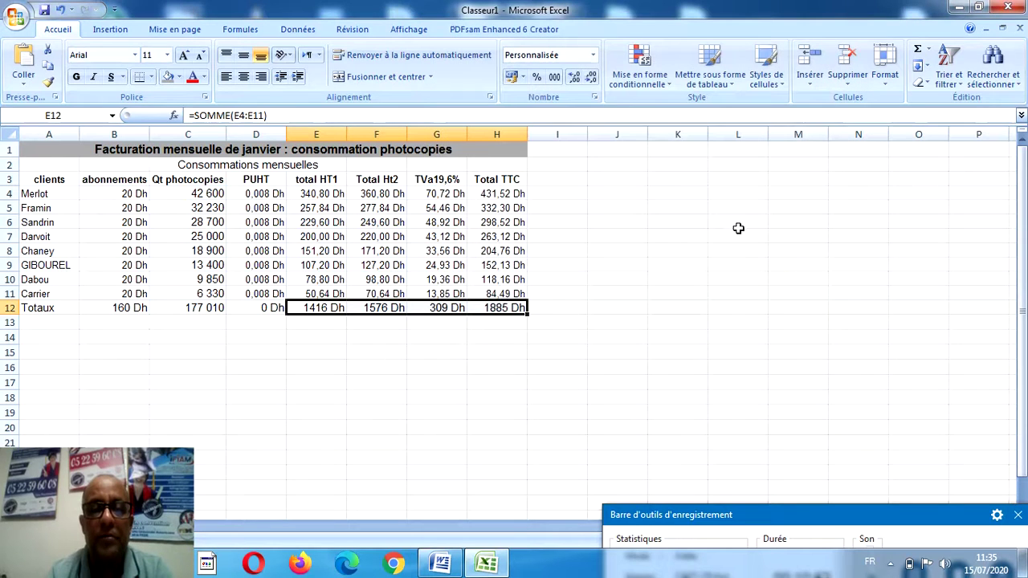
{"action": "left_click", "coordinate": [554, 77]}
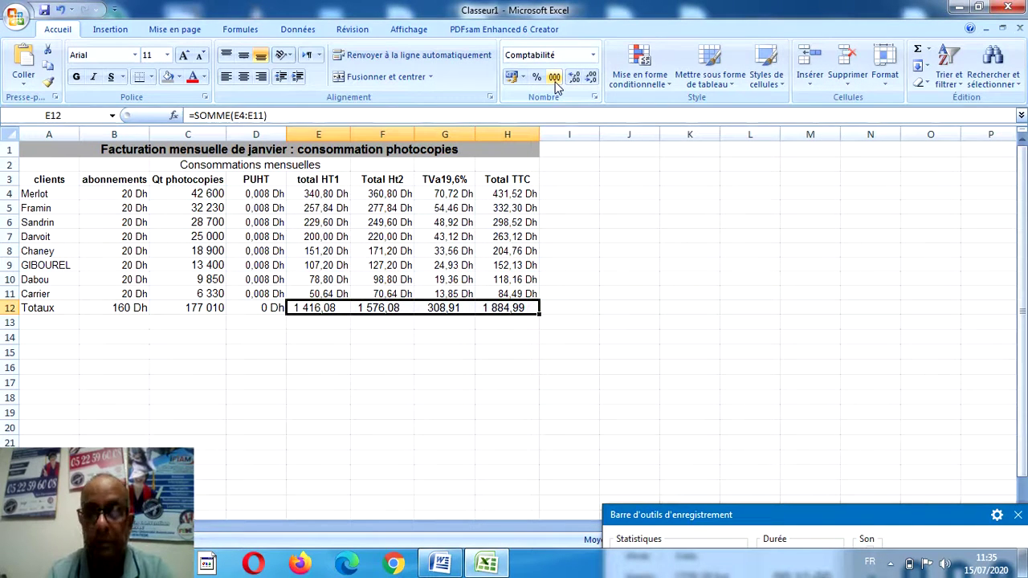
{"action": "left_click", "coordinate": [574, 79]}
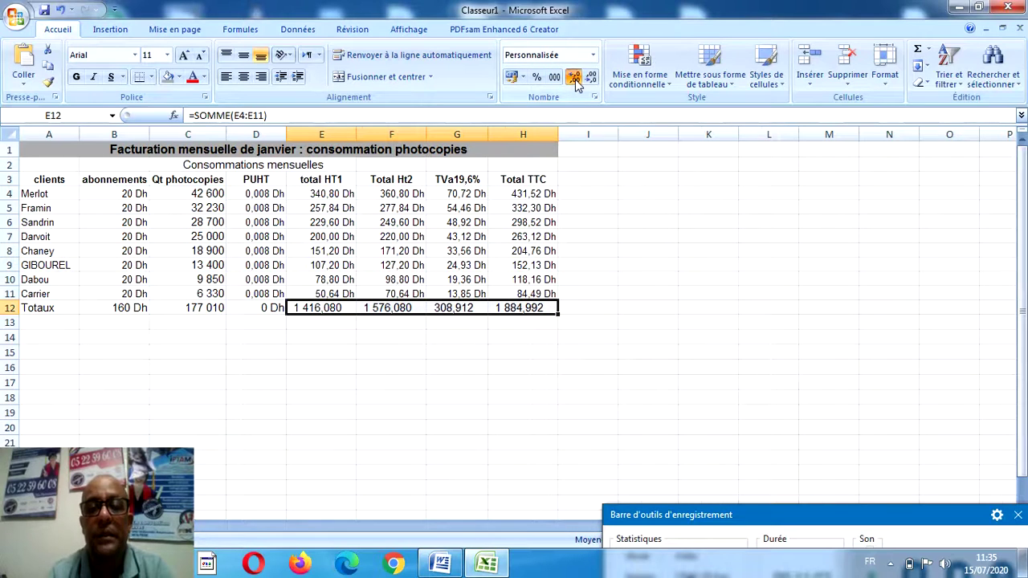
{"action": "left_click", "coordinate": [575, 78]}
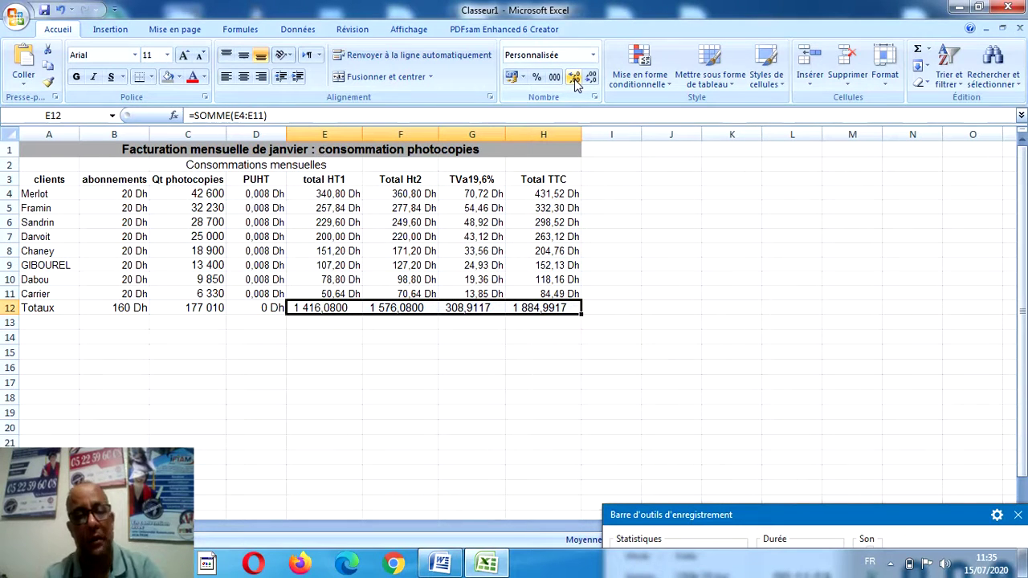
In the Word exercise document, replace "Euros" with "Dh" in the "Colonne total TTC" instruction.
{"action": "left_click", "coordinate": [439, 564]}
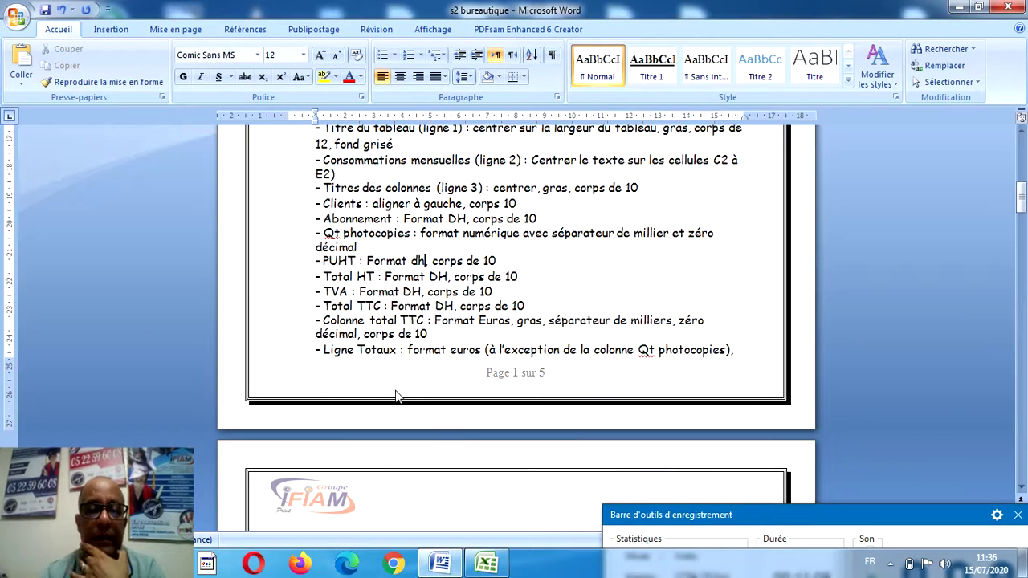
{"action": "double_click", "coordinate": [489, 321]}
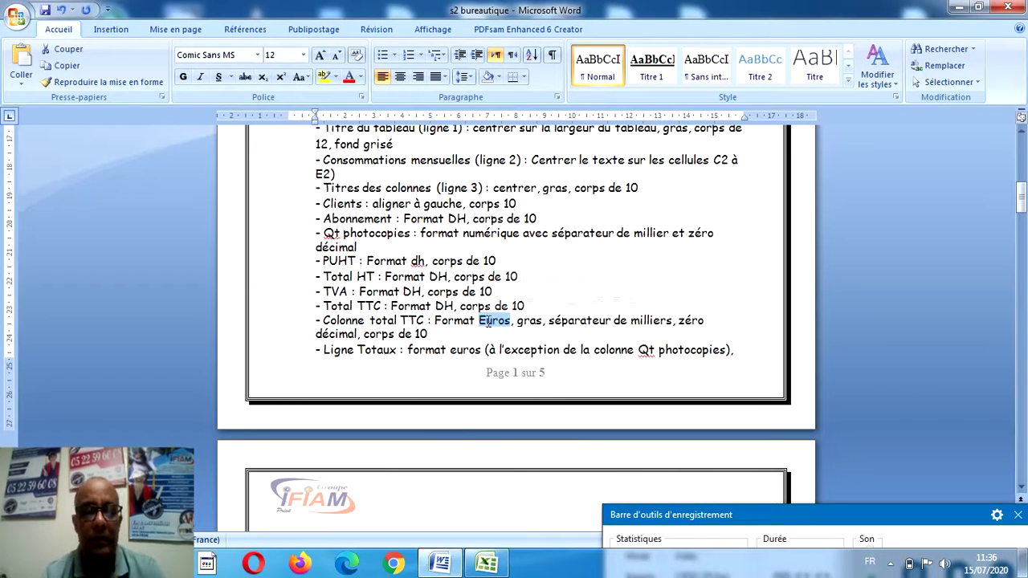
{"action": "type", "text": "DH"}
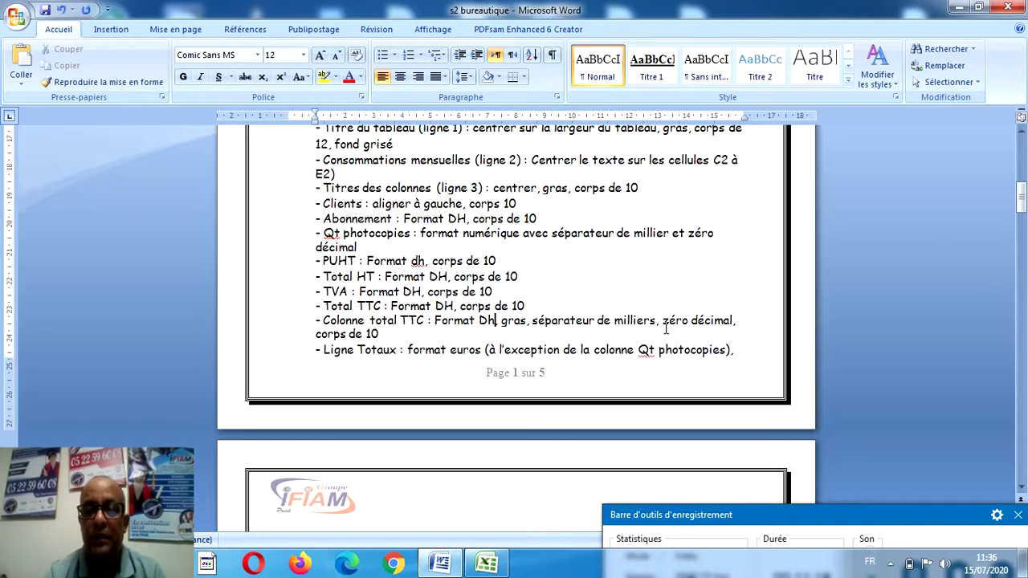
Back in Excel, make the Total TTC values in H4:H11 bold and reduce them to zero decimals.
{"action": "left_click", "coordinate": [488, 565]}
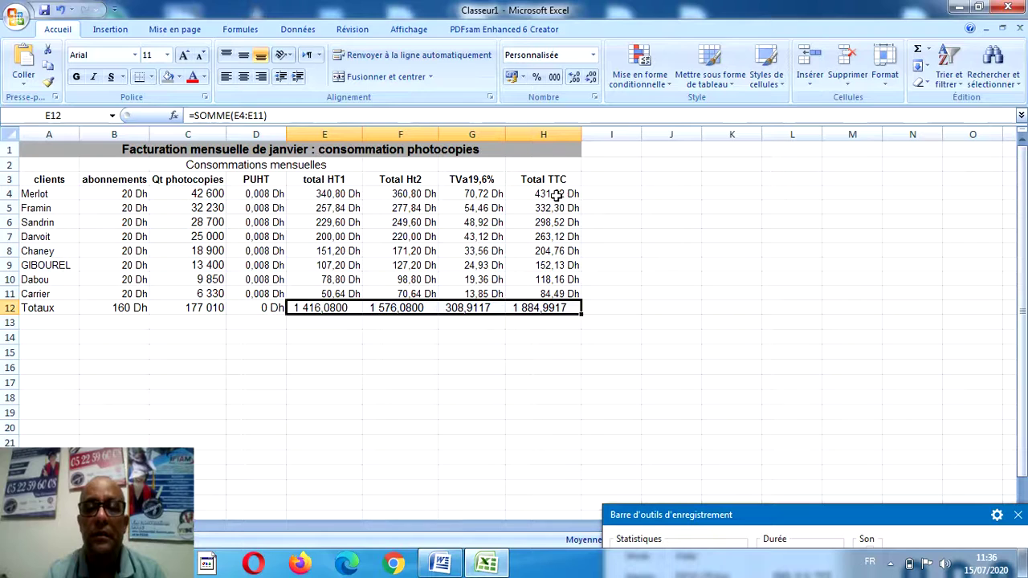
{"action": "left_click_drag", "start_coordinate": [556, 195], "coordinate": [565, 293]}
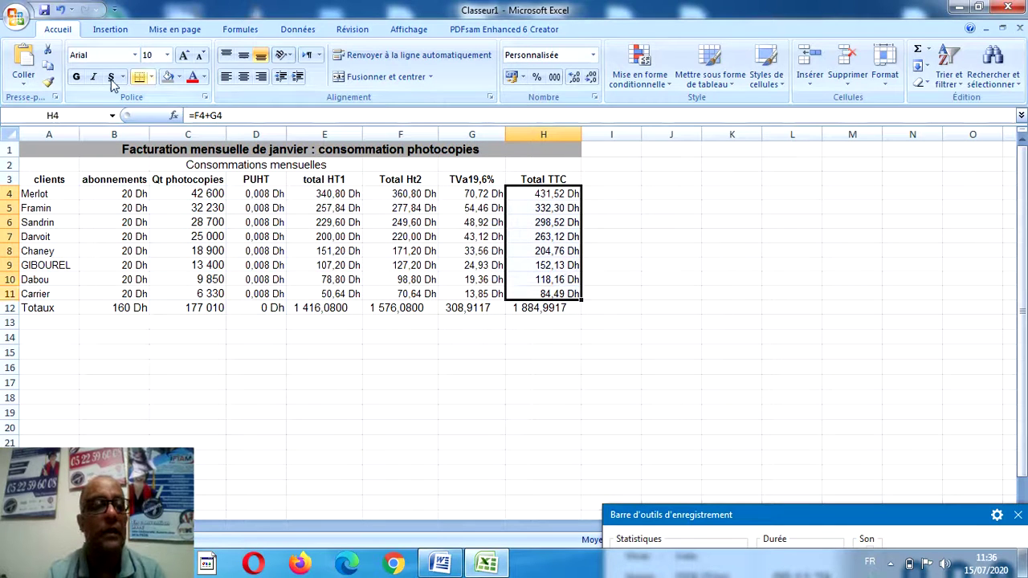
{"action": "left_click", "coordinate": [77, 76]}
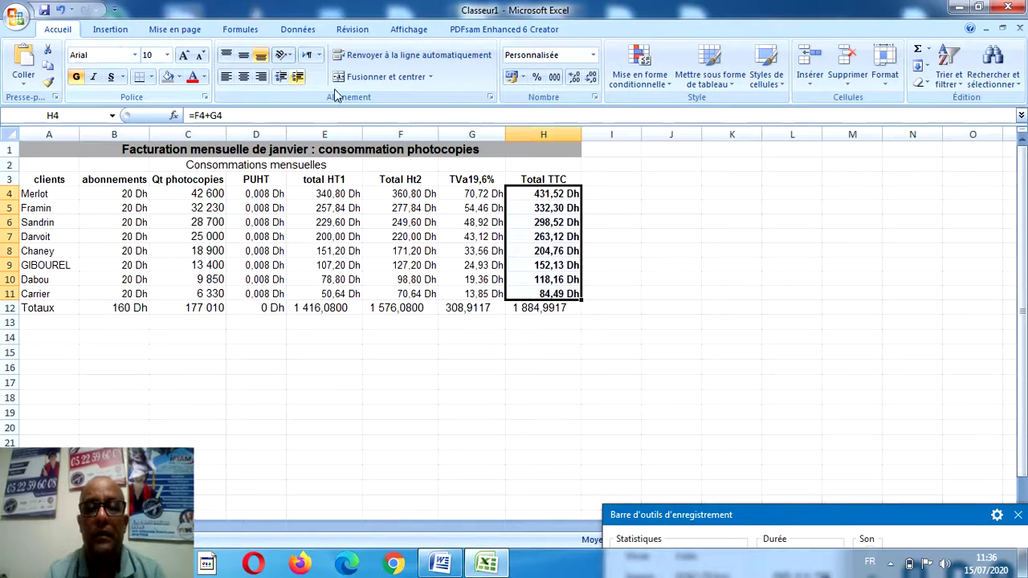
{"action": "left_click", "coordinate": [589, 78]}
{"action": "left_click", "coordinate": [589, 78]}
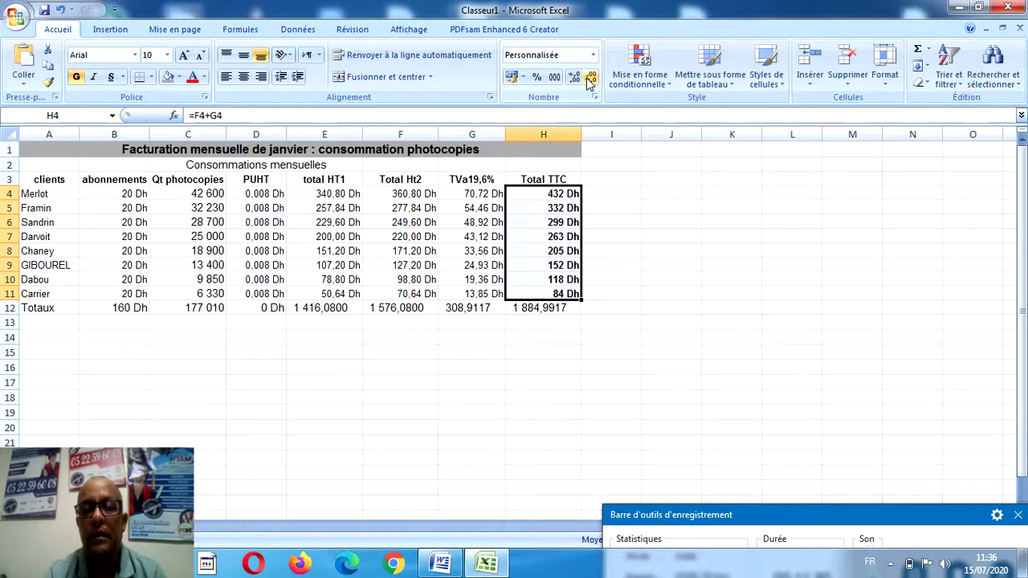
Copy the number and bold formatting of H4 onto the Total TTC total in H12 and onto the totals in E12:G12.
{"action": "left_click", "coordinate": [542, 310]}
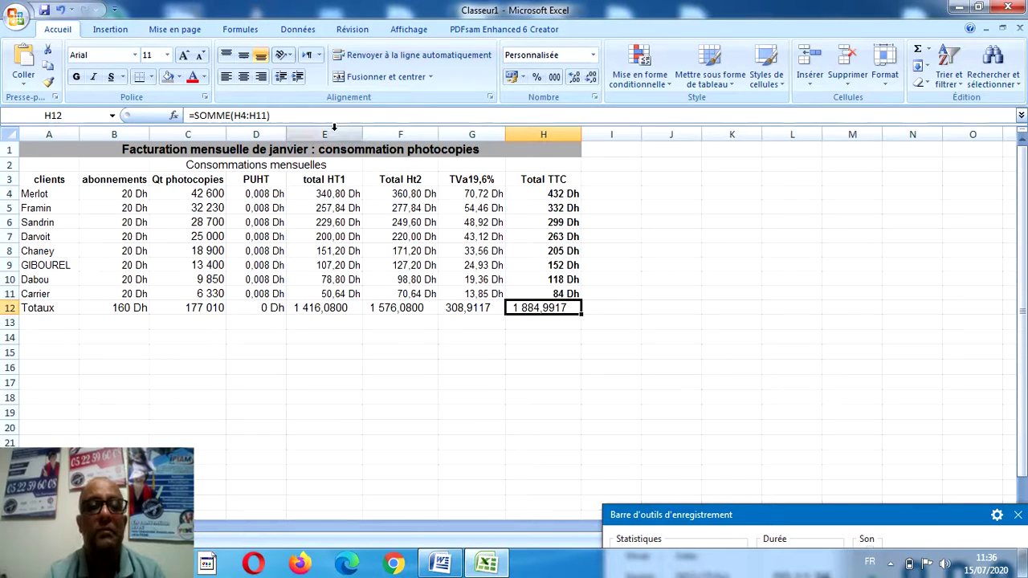
{"action": "left_click", "coordinate": [533, 194]}
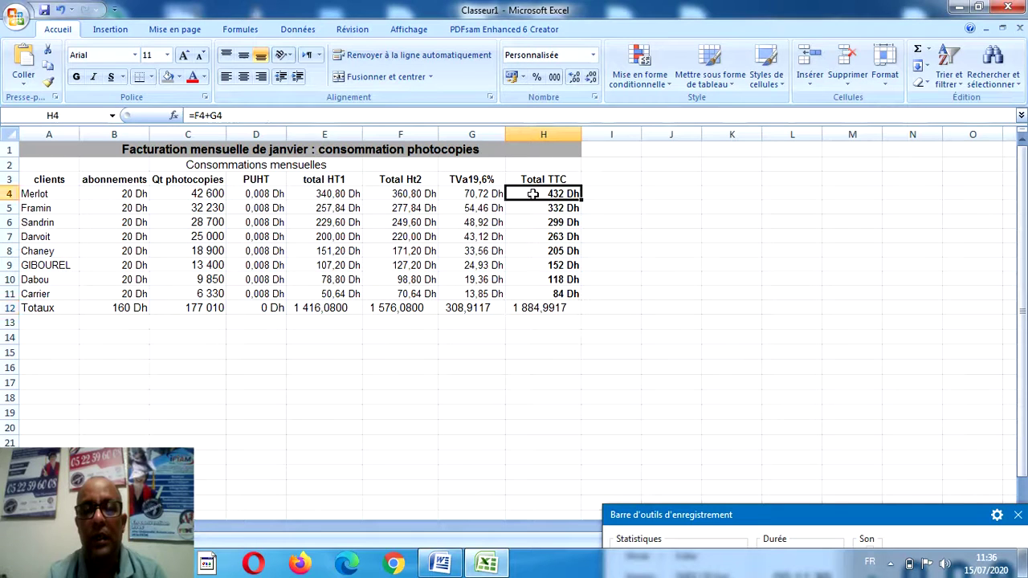
{"action": "left_click", "coordinate": [49, 81]}
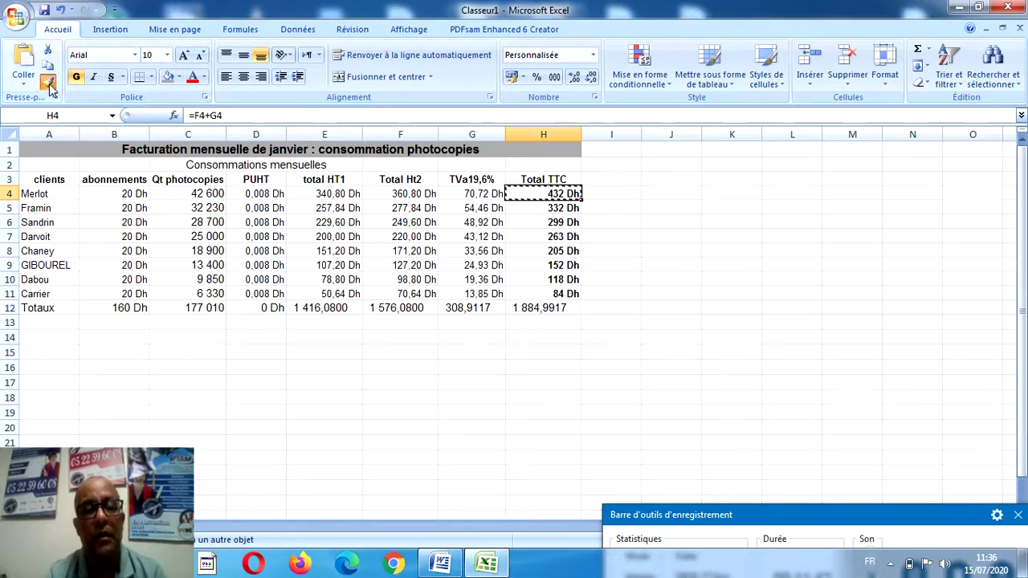
{"action": "left_click", "coordinate": [545, 308]}
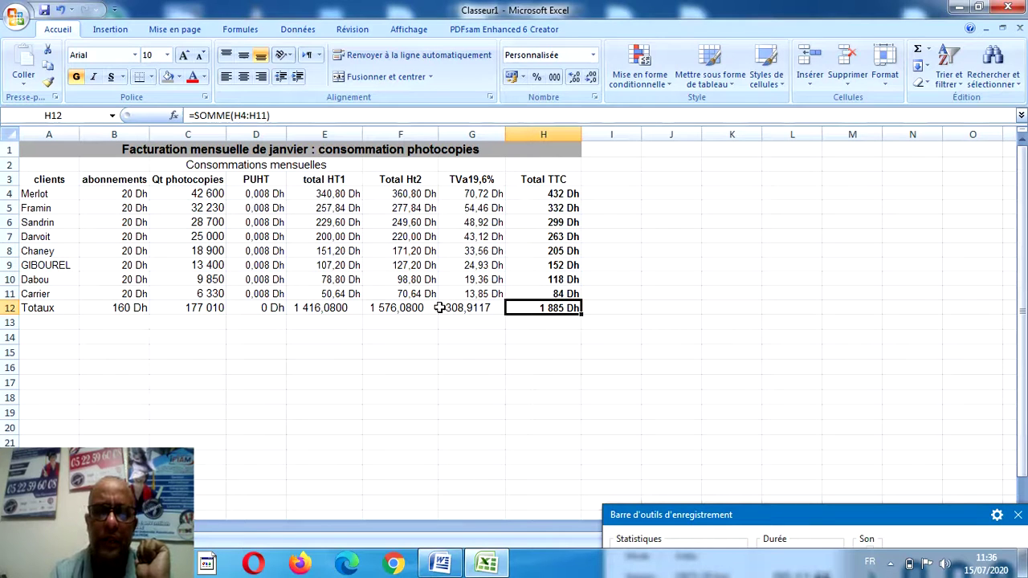
{"action": "left_click", "coordinate": [48, 82]}
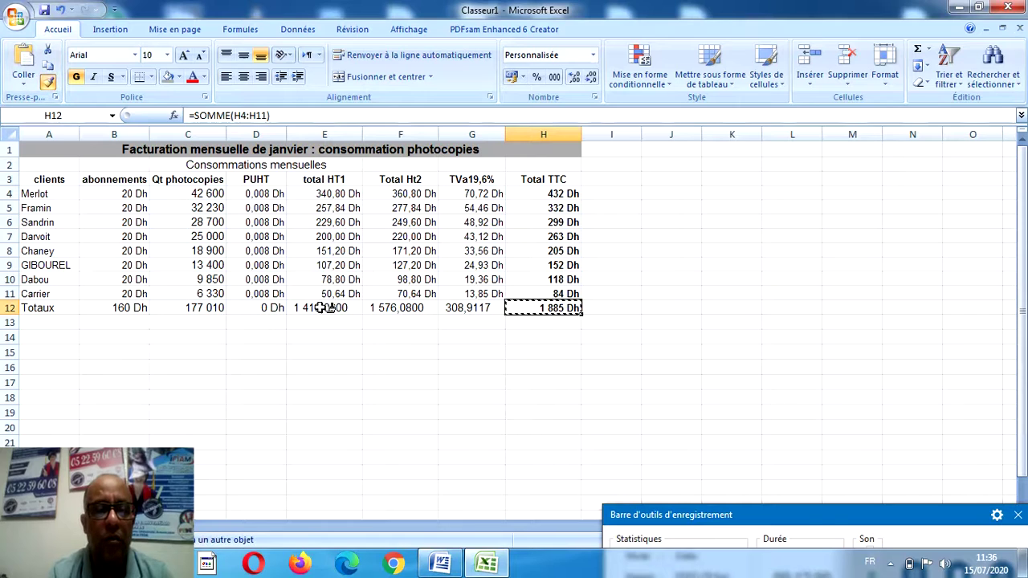
{"action": "left_click_drag", "start_coordinate": [321, 309], "coordinate": [465, 313]}
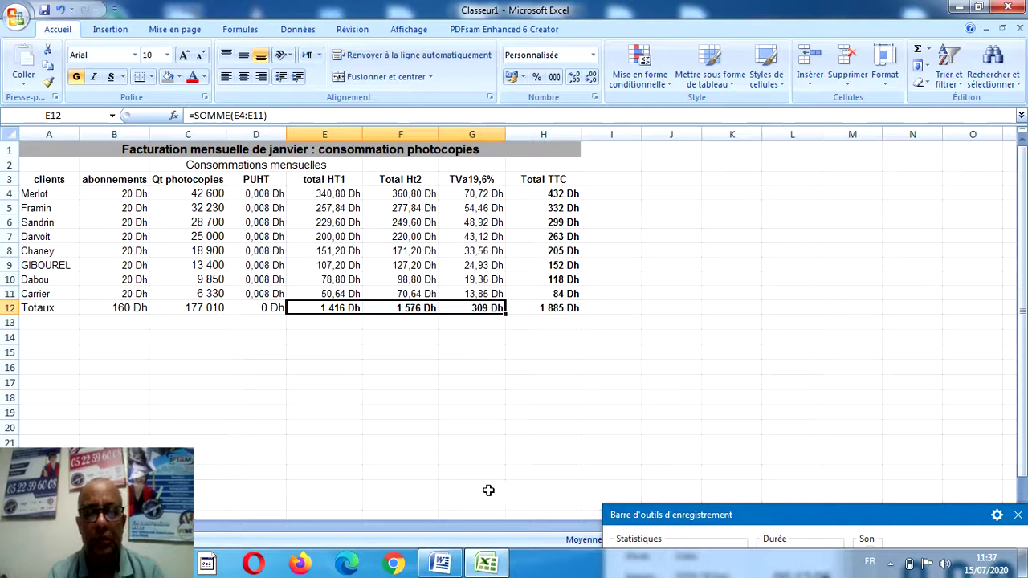
{"action": "left_click", "coordinate": [234, 323]}
In the Word exercise document, replace "euros" with "dh" in the "Ligne Totaux" instruction.
{"action": "left_click", "coordinate": [434, 566]}
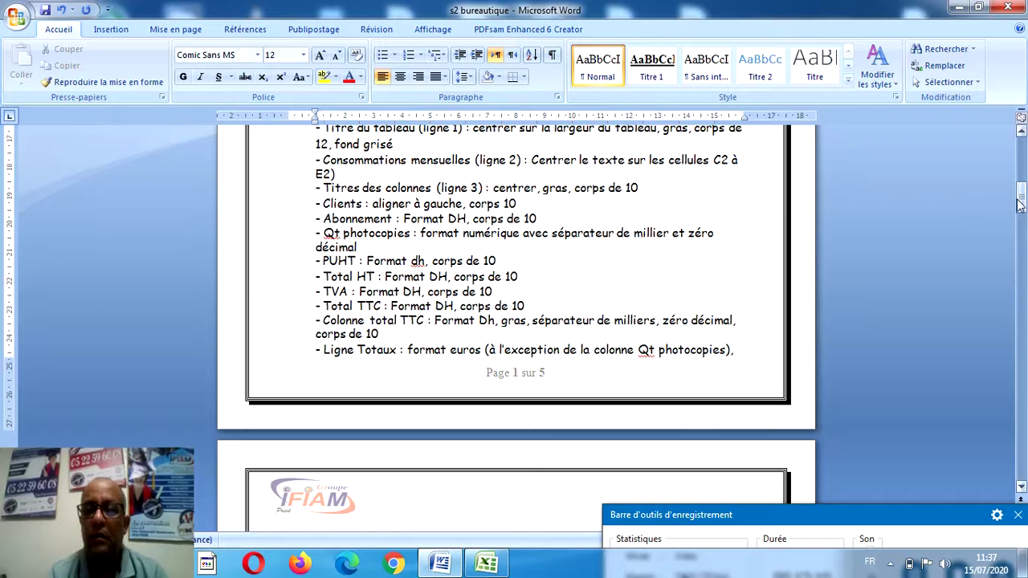
{"action": "scroll", "coordinate": [1022, 203], "scroll_direction": "down", "scroll_amount": 1}
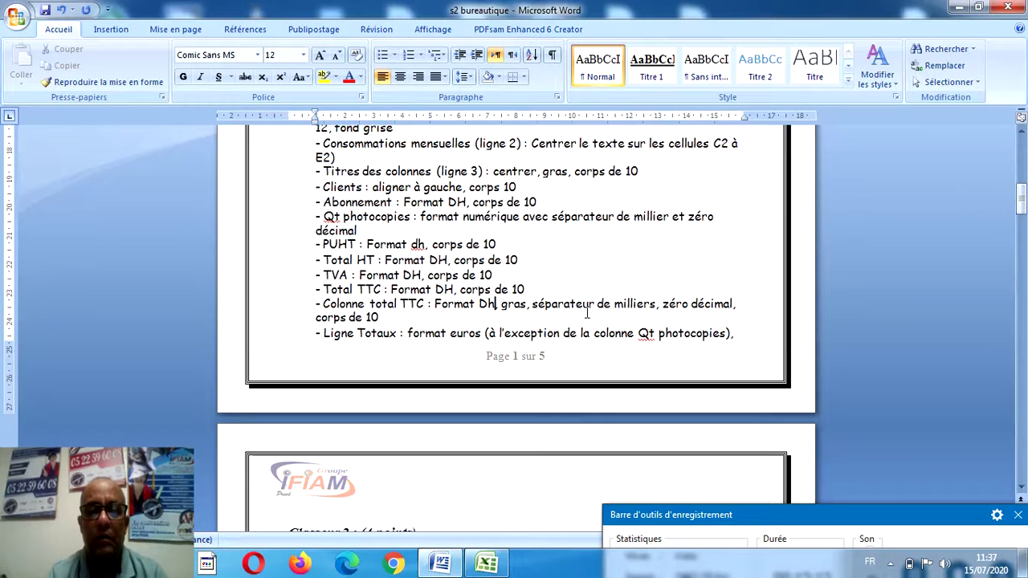
{"action": "double_click", "coordinate": [466, 333]}
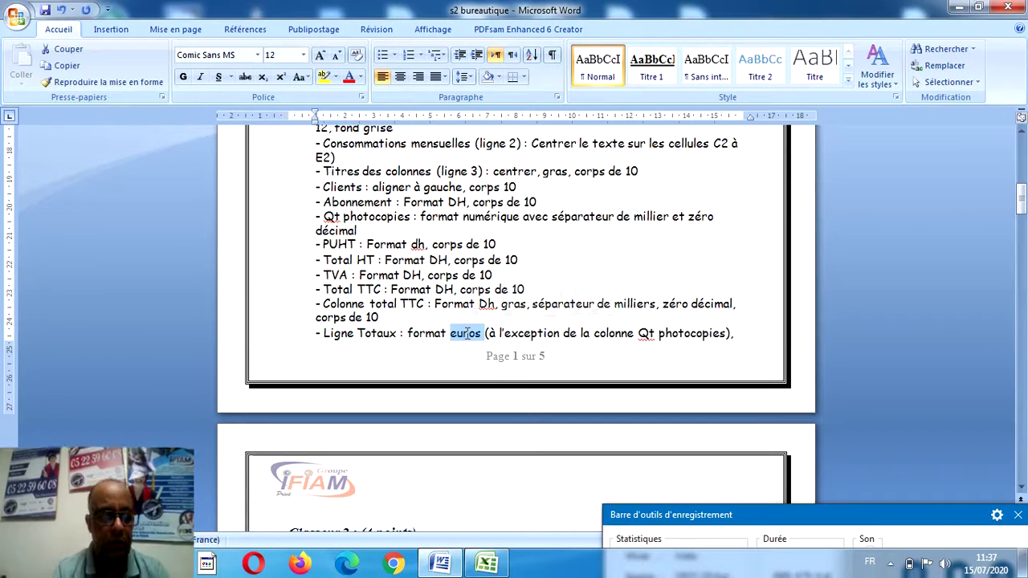
{"action": "type", "text": "dh"}
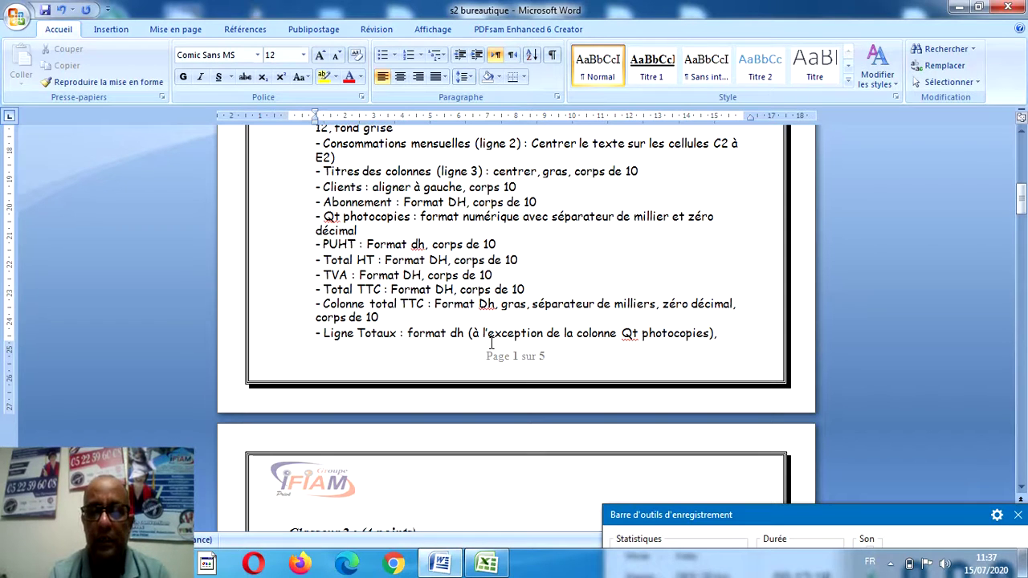
Back in Excel, apply all borders to the billing table in A3:H12.
{"action": "left_click", "coordinate": [490, 565]}
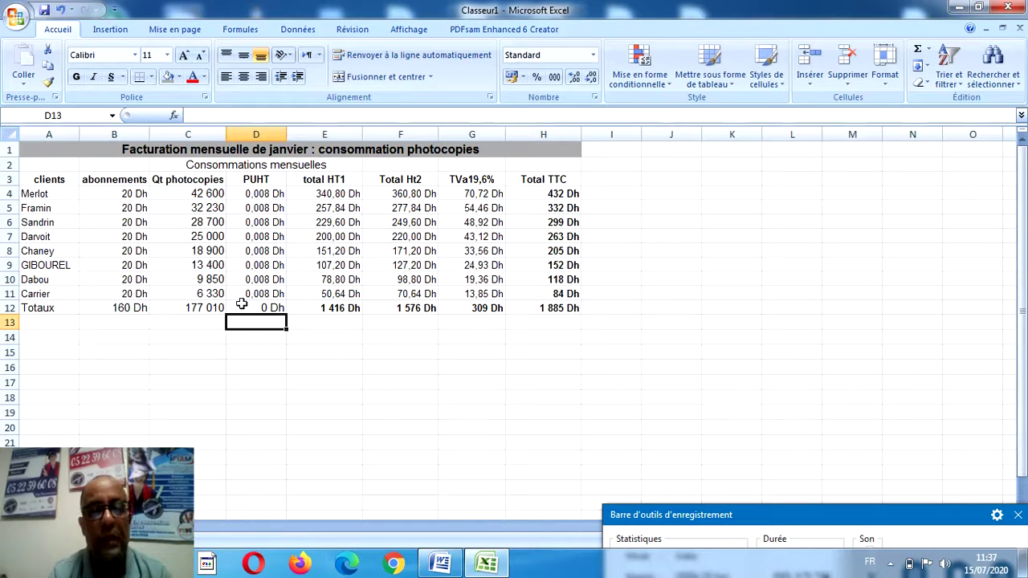
{"action": "left_click_drag", "start_coordinate": [45, 178], "coordinate": [560, 313]}
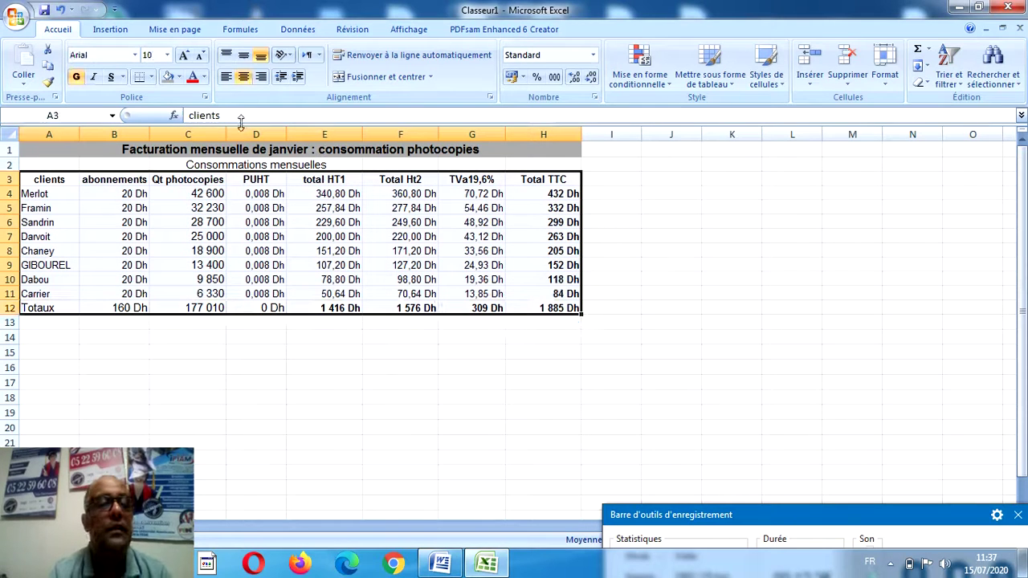
{"action": "left_click", "coordinate": [152, 78]}
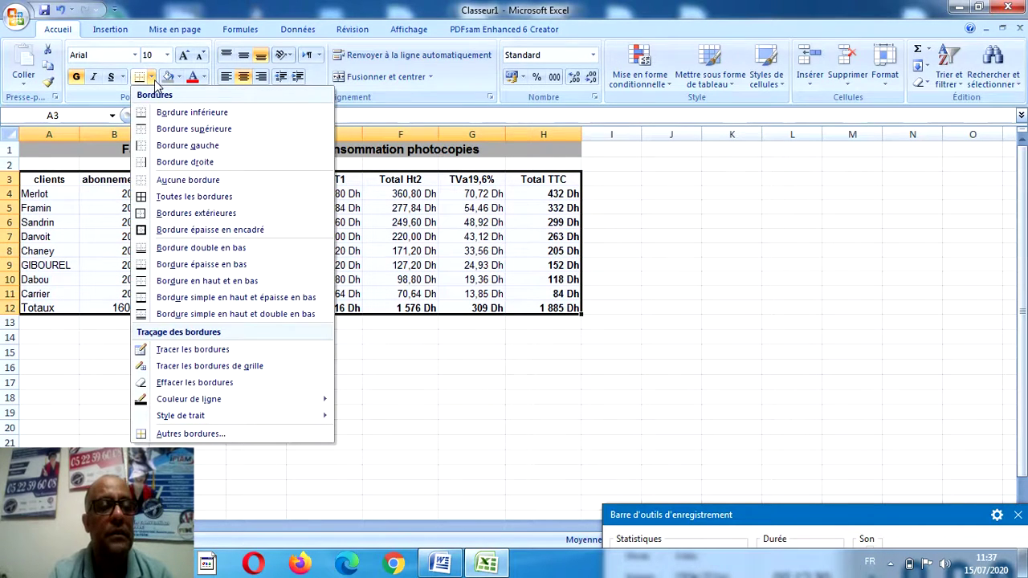
{"action": "left_click", "coordinate": [165, 202]}
{"action": "left_click", "coordinate": [298, 368]}
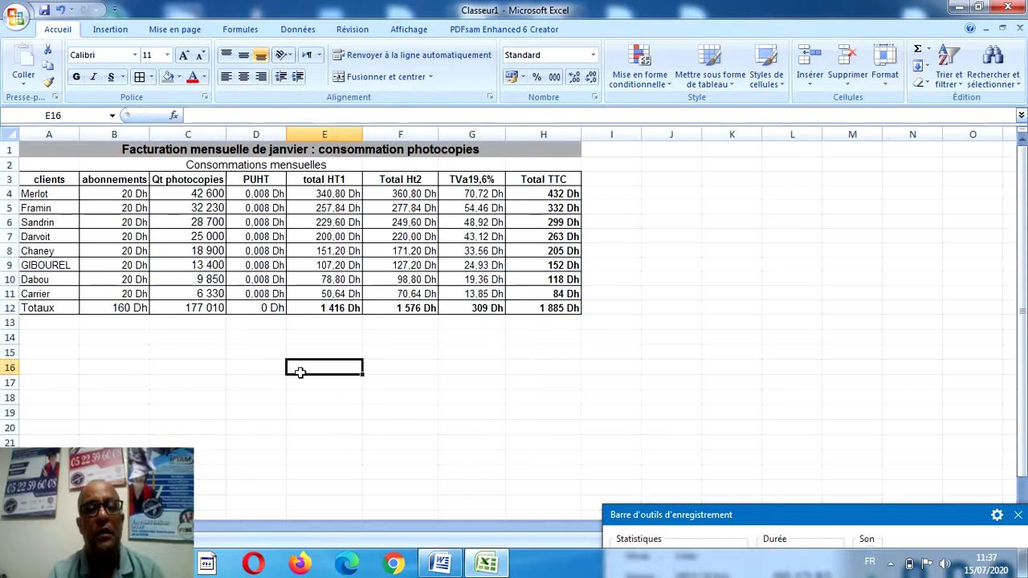
In the print preview, show the margins, narrow the page's right and left margins, and return to the sheet.
{"action": "left_click", "coordinate": [16, 16]}
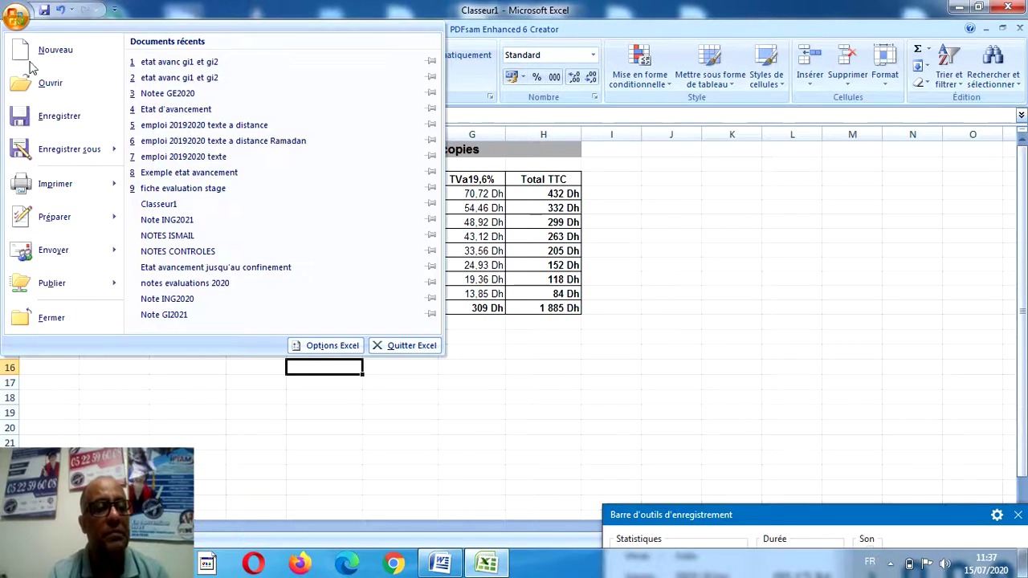
{"action": "mouse_move", "coordinate": [62, 186]}
{"action": "left_click", "coordinate": [155, 153]}
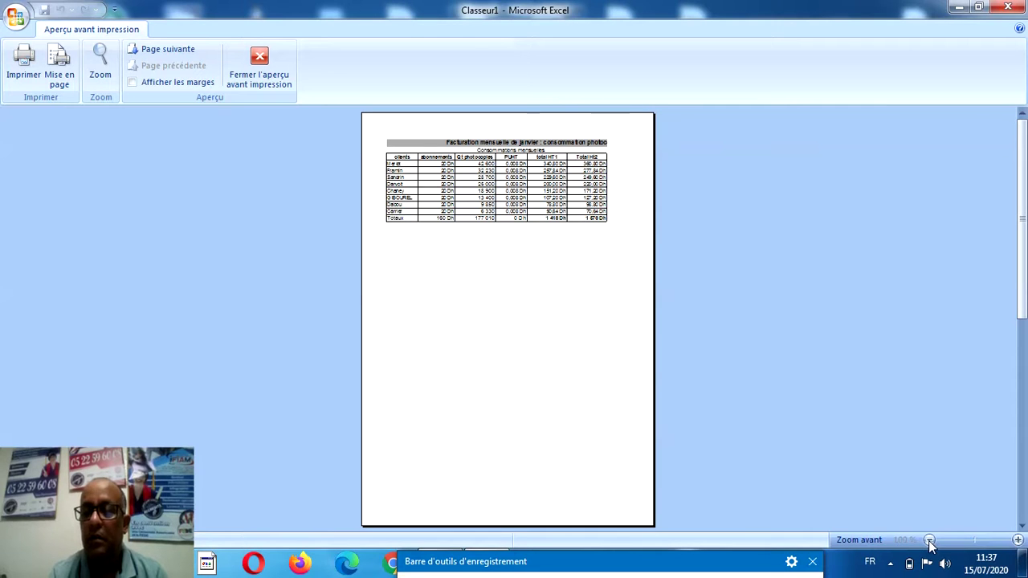
{"action": "left_click", "coordinate": [100, 64]}
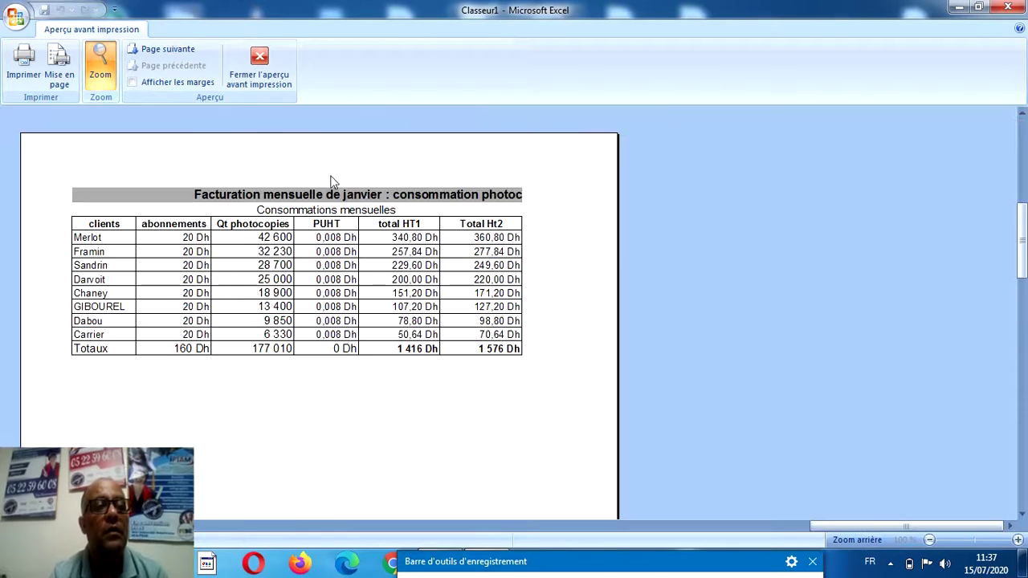
{"action": "left_click", "coordinate": [177, 82]}
{"action": "left_click_drag", "start_coordinate": [567, 257], "coordinate": [608, 263]}
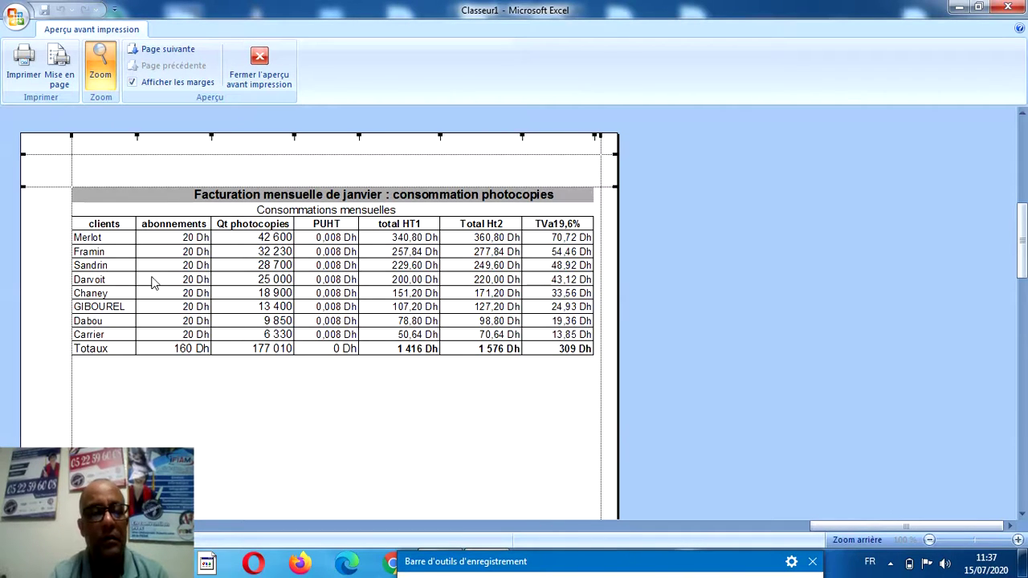
{"action": "left_click_drag", "start_coordinate": [71, 255], "coordinate": [26, 251]}
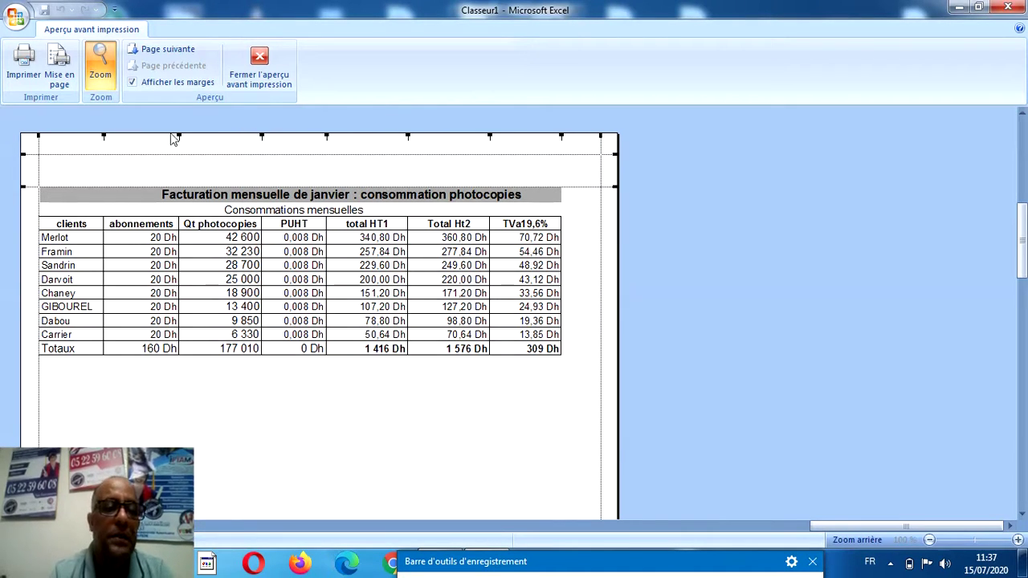
{"action": "left_click", "coordinate": [250, 84]}
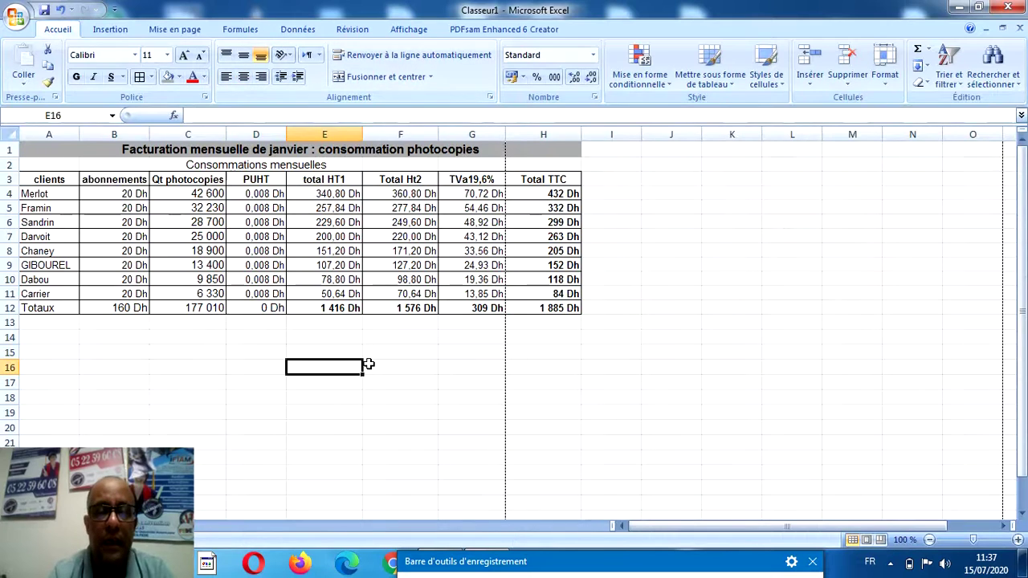
Switch to Word and review the calculation rules and the table of the second exercise.
{"action": "left_click", "coordinate": [551, 561]}
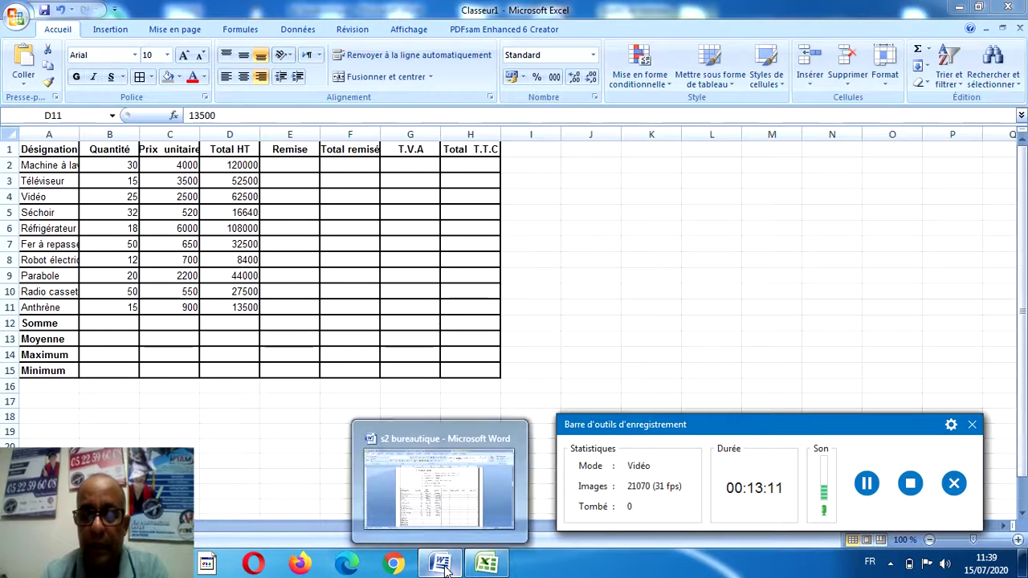
{"action": "left_click", "coordinate": [443, 565]}
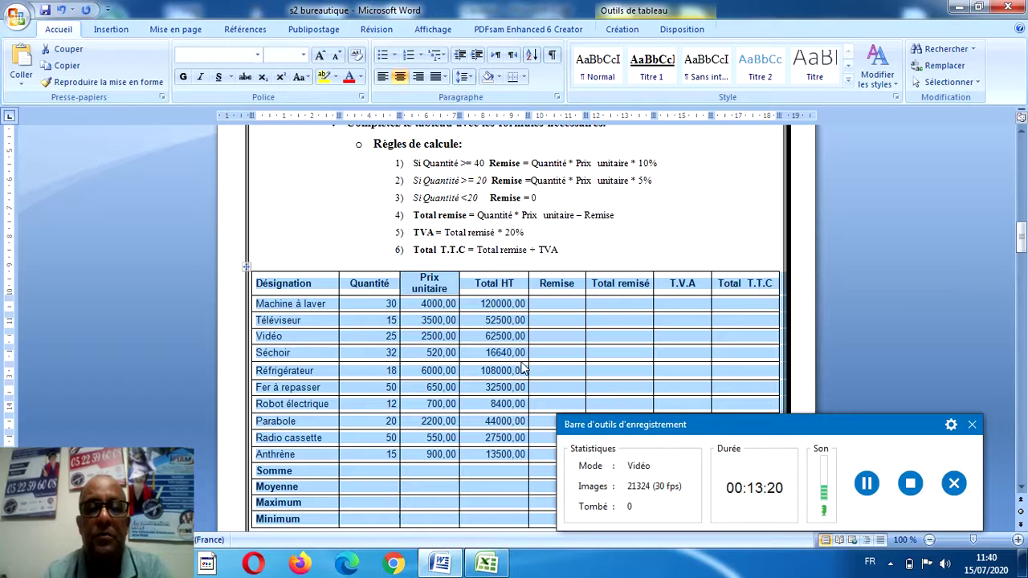
{"action": "mouse_move", "coordinate": [1022, 238]}
{"action": "left_mouse_down"}
{"action": "mouse_move", "coordinate": [1023, 283]}
{"action": "mouse_move", "coordinate": [1023, 236]}
{"action": "left_mouse_up"}
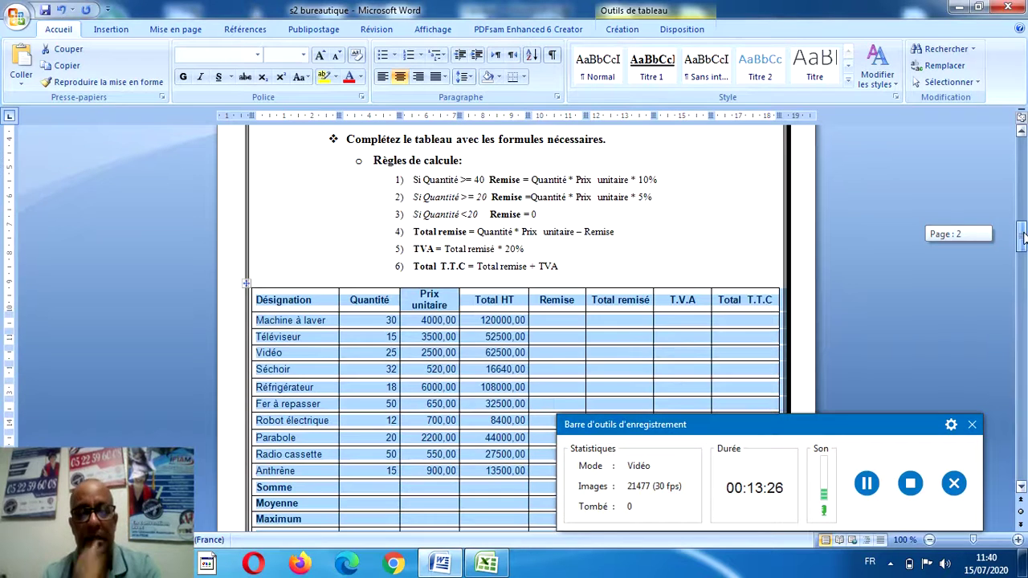
Back in Excel, auto-fit the widths of columns A to H to their contents.
{"action": "left_click", "coordinate": [500, 566]}
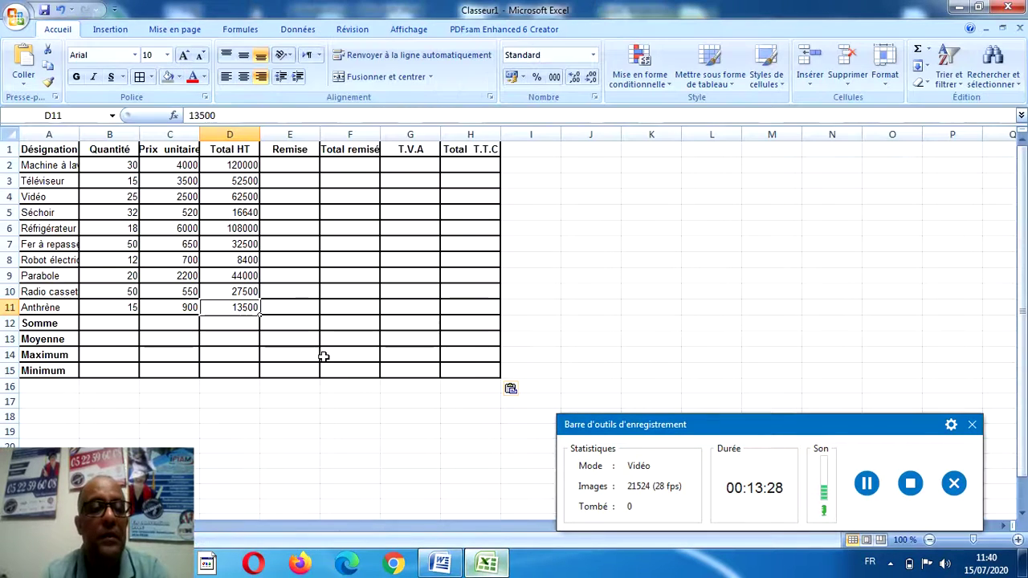
{"action": "double_click", "coordinate": [199, 134]}
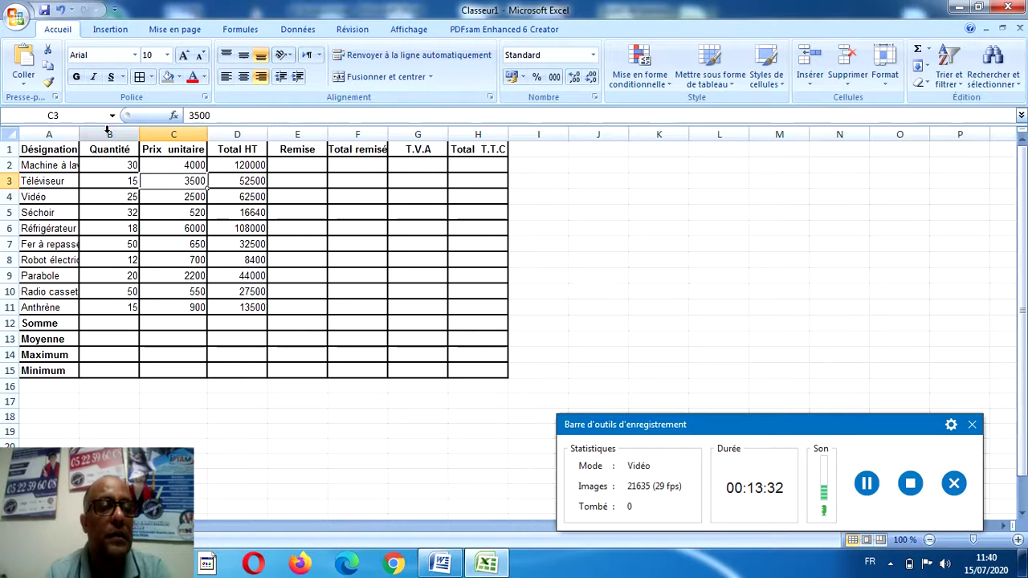
{"action": "left_click_drag", "start_coordinate": [48, 134], "coordinate": [474, 195]}
{"action": "left_click_drag", "start_coordinate": [275, 180], "coordinate": [274, 166]}
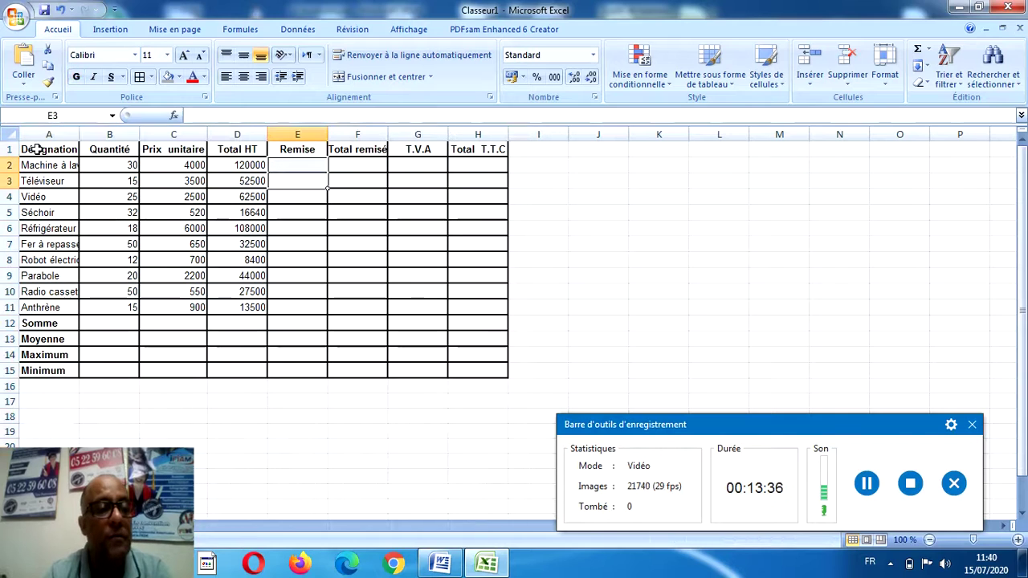
{"action": "left_click_drag", "start_coordinate": [40, 135], "coordinate": [479, 194]}
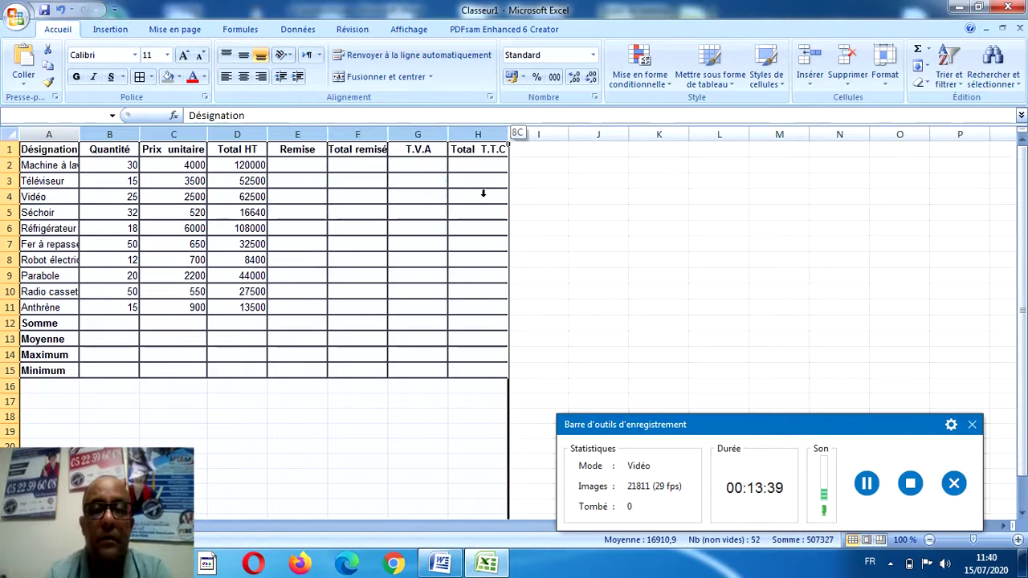
{"action": "double_click", "coordinate": [326, 134]}
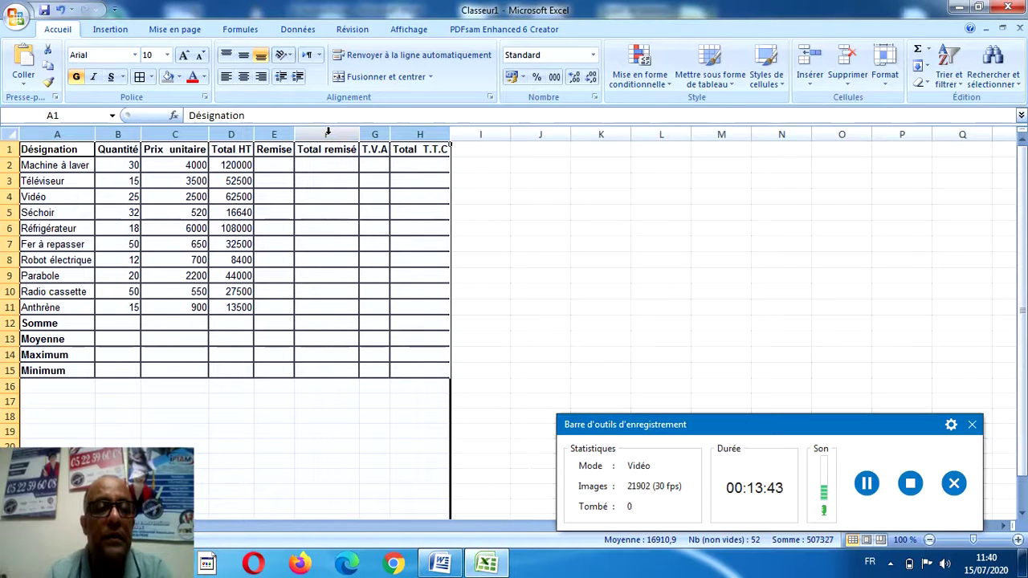
{"action": "left_click", "coordinate": [270, 166]}
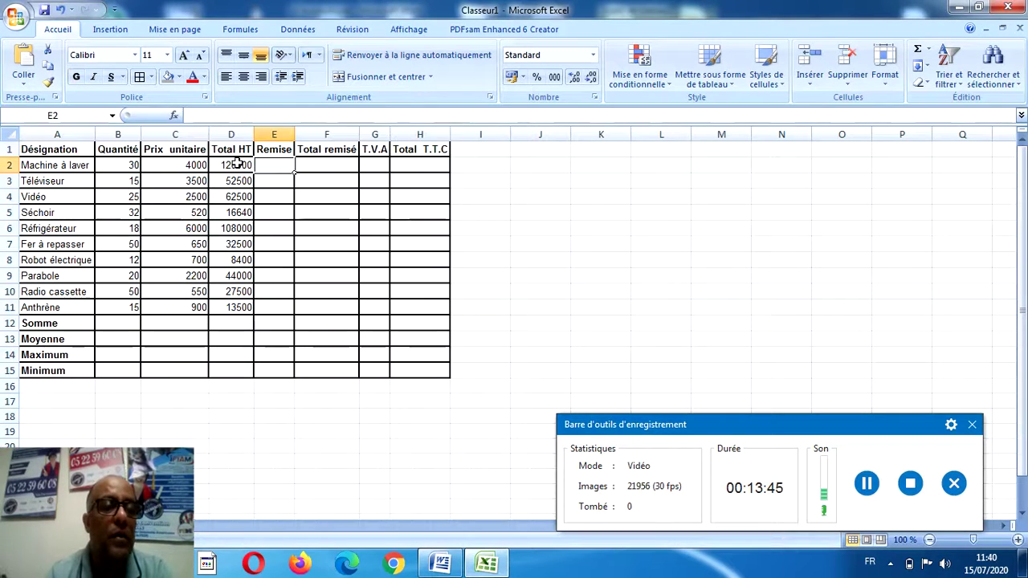
Clear the Total HT values in D2:D11.
{"action": "left_click_drag", "start_coordinate": [187, 162], "coordinate": [404, 308]}
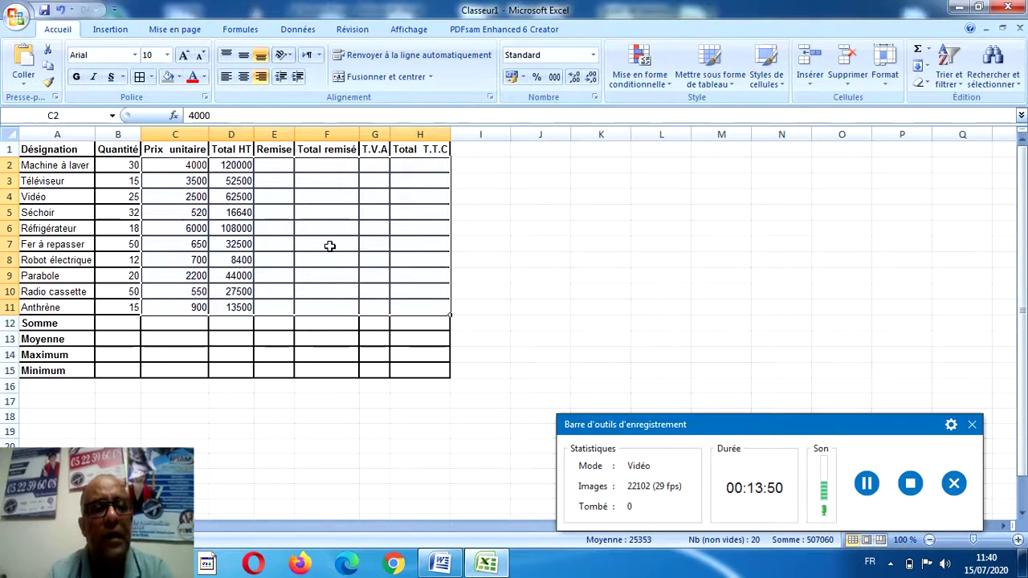
{"action": "left_click", "coordinate": [328, 244]}
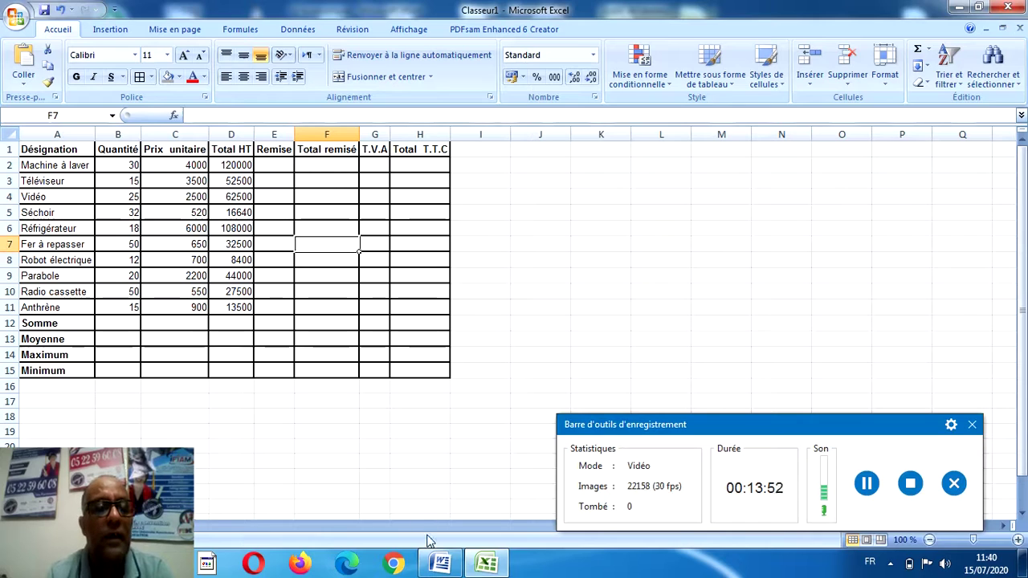
{"action": "left_click_drag", "start_coordinate": [239, 164], "coordinate": [250, 306]}
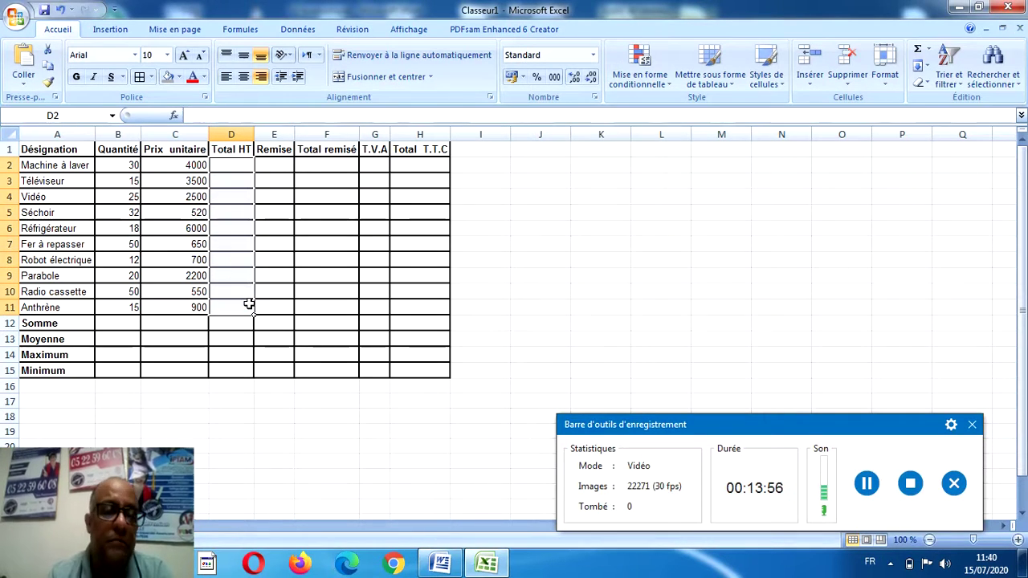
Switch to Word and clear the Total HT values from Machine à laver to Anthrène in the second exercise's table.
{"action": "left_click", "coordinate": [440, 563]}
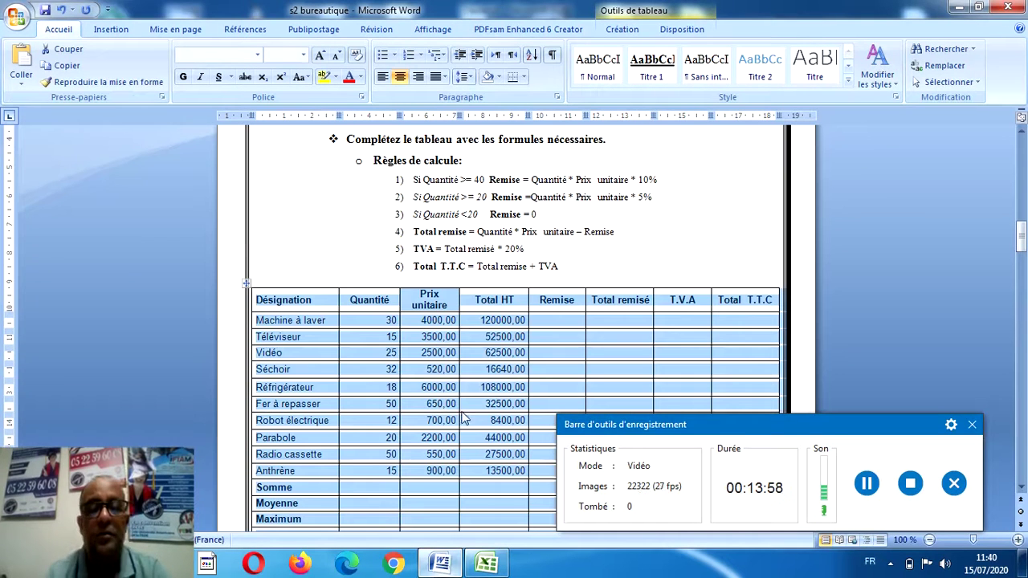
{"action": "left_click", "coordinate": [488, 320]}
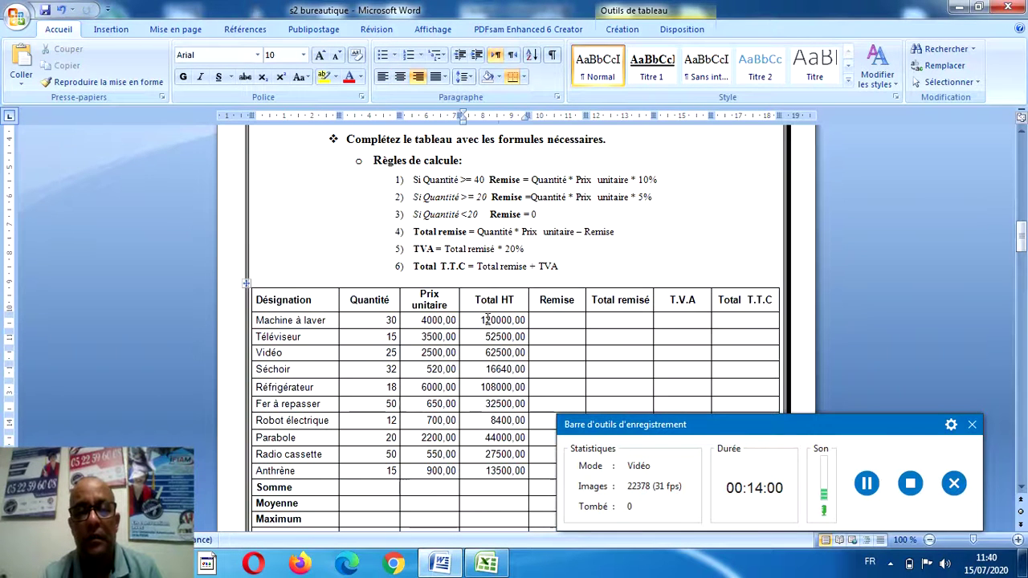
{"action": "left_click_drag", "start_coordinate": [488, 320], "coordinate": [531, 475]}
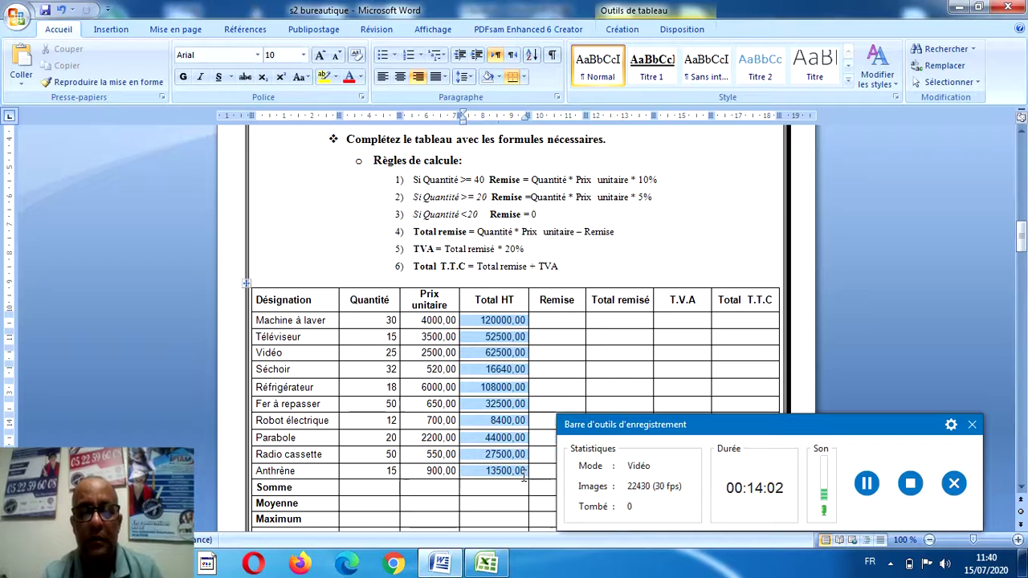
{"action": "key", "text": "Delete"}
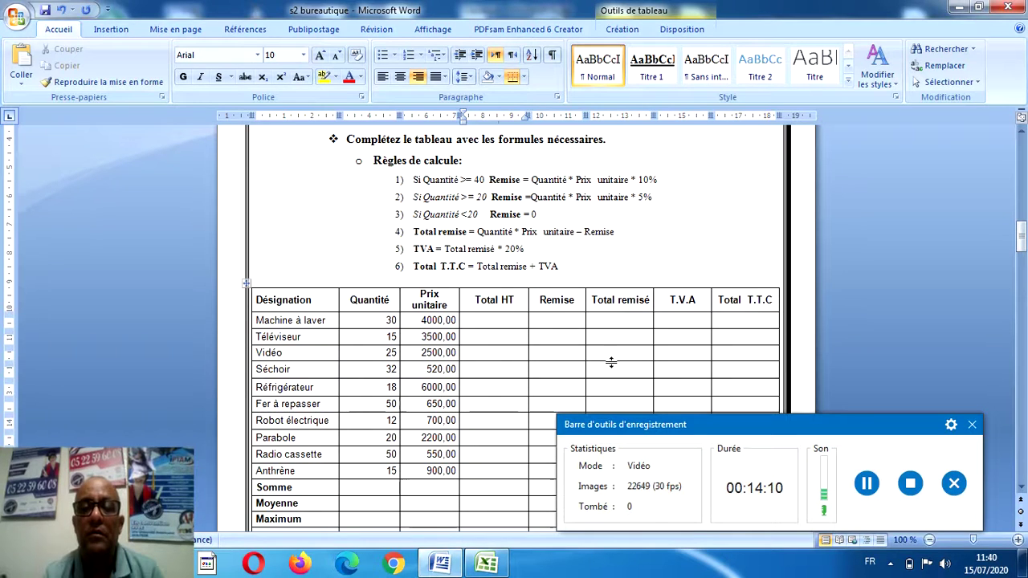
{"action": "left_click", "coordinate": [865, 483]}
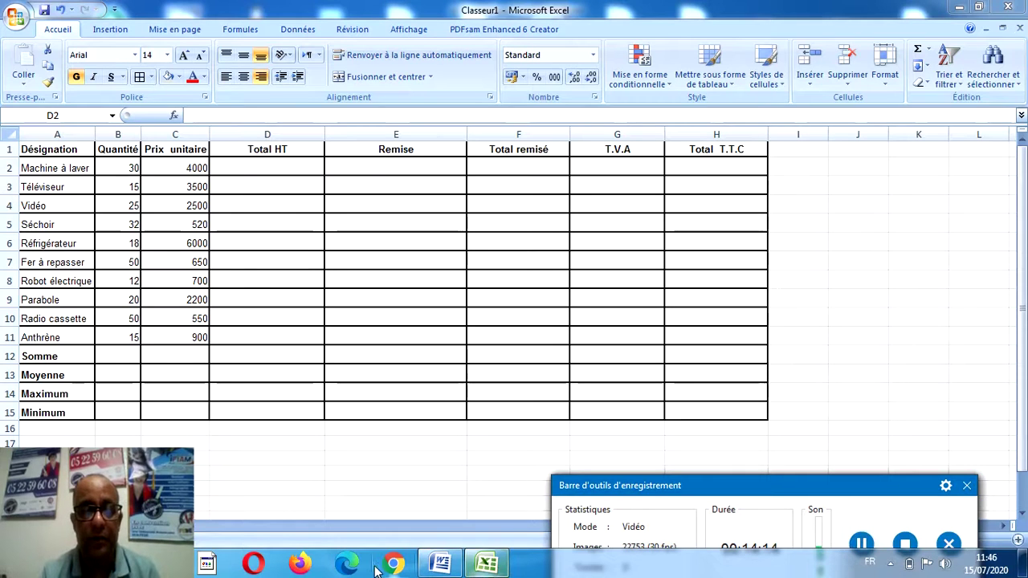
After checking the rules in Word, calculate Total HT in Excel cell D2 as =B2*C2 and copy the formula down to D11.
{"action": "left_click", "coordinate": [441, 564]}
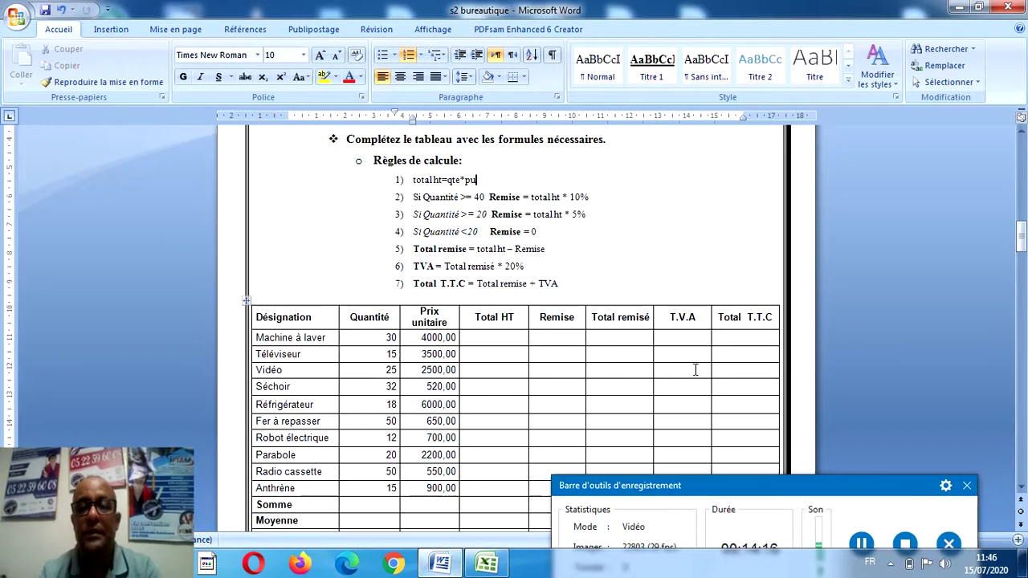
{"action": "left_click_drag", "start_coordinate": [1020, 228], "coordinate": [1022, 245]}
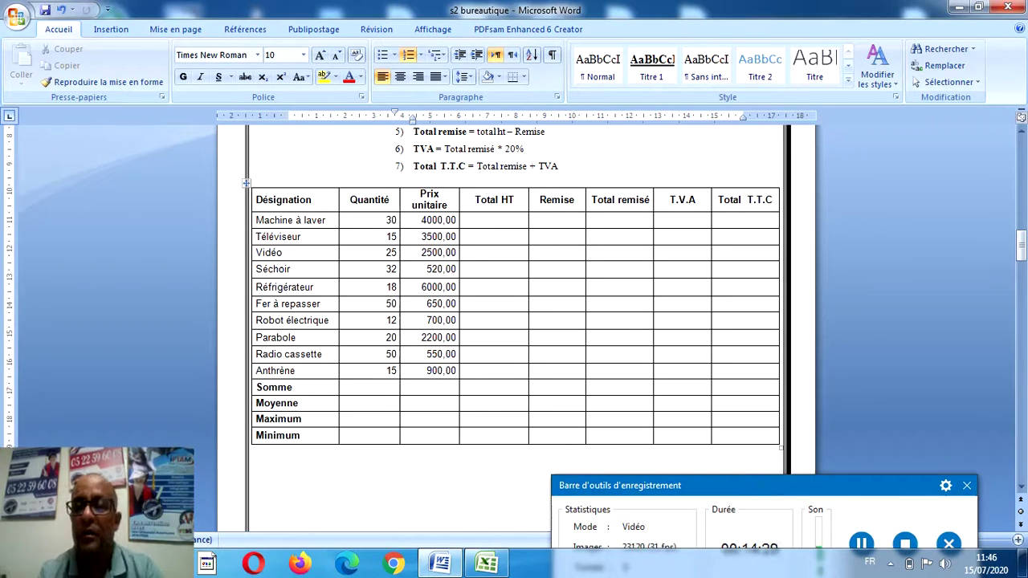
{"action": "left_click_drag", "start_coordinate": [1020, 243], "coordinate": [1021, 227]}
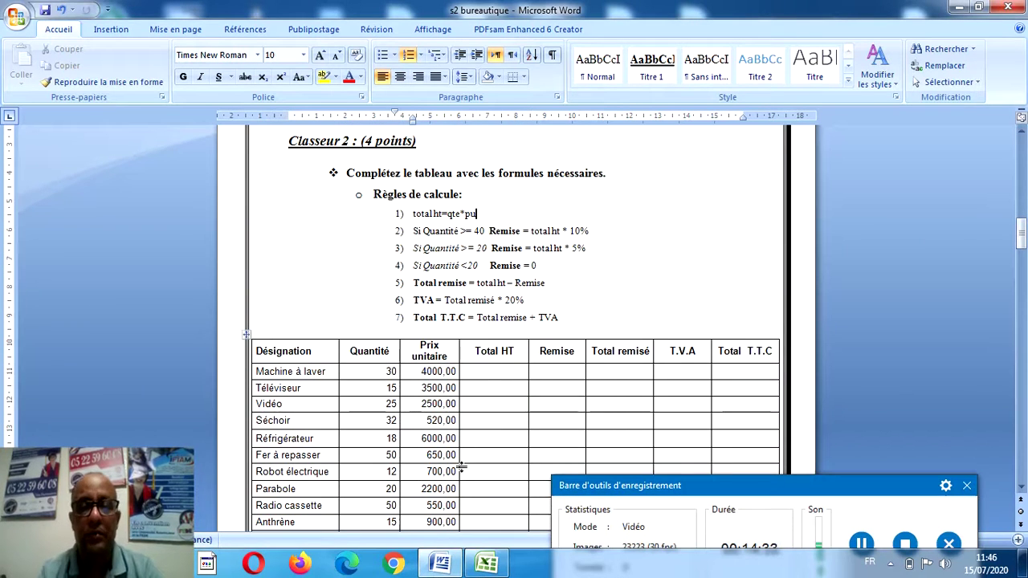
{"action": "left_click", "coordinate": [486, 564]}
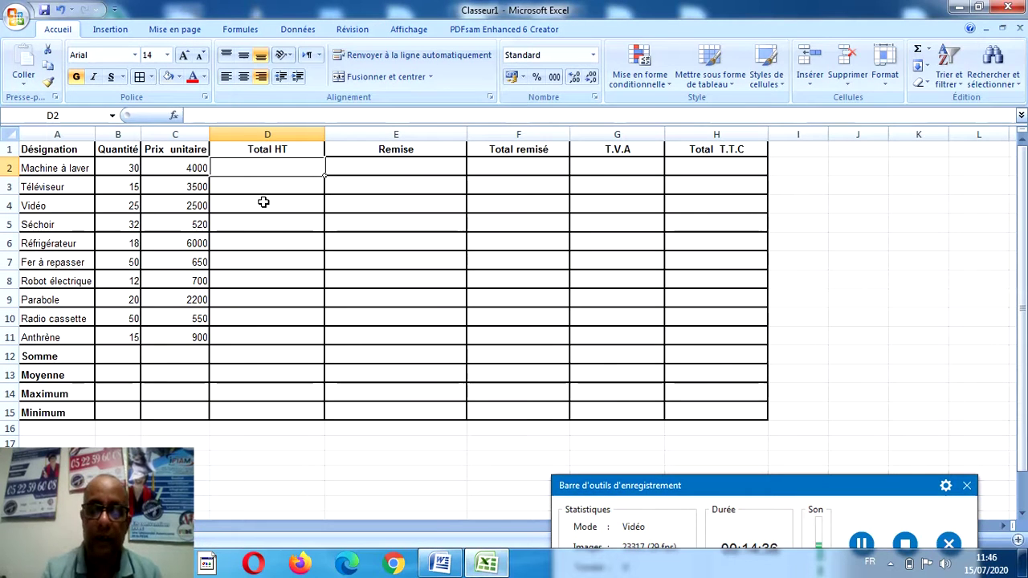
{"action": "type", "text": "="}
{"action": "left_click", "coordinate": [117, 167]}
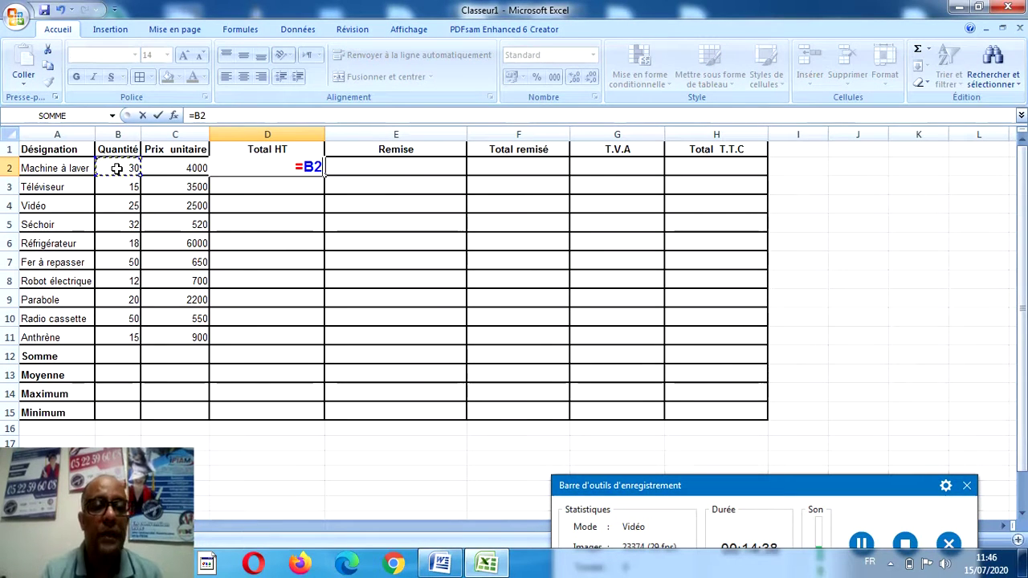
{"action": "type", "text": "*"}
{"action": "left_click", "coordinate": [171, 169]}
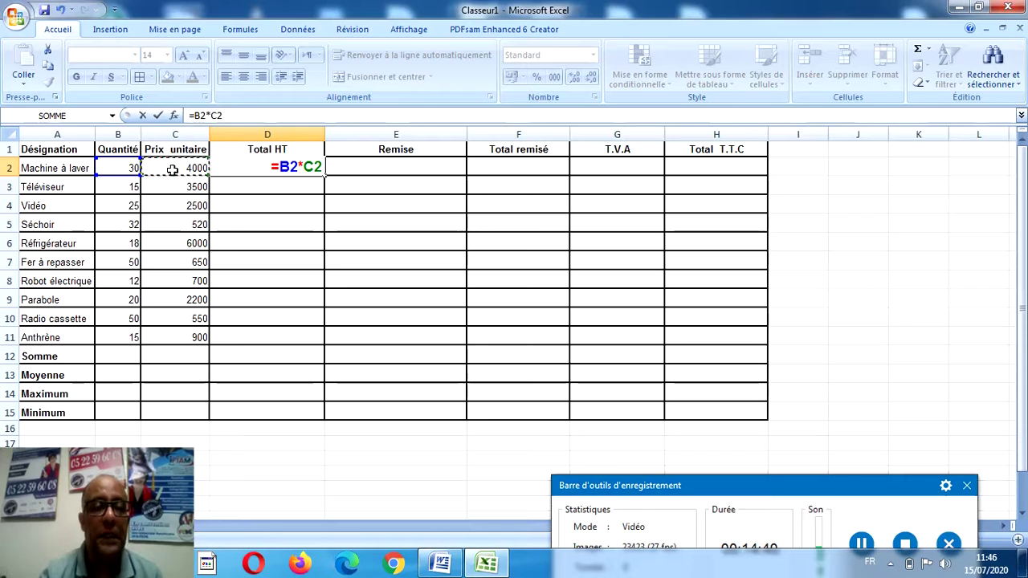
{"action": "key", "text": "Return"}
{"action": "left_click", "coordinate": [257, 163]}
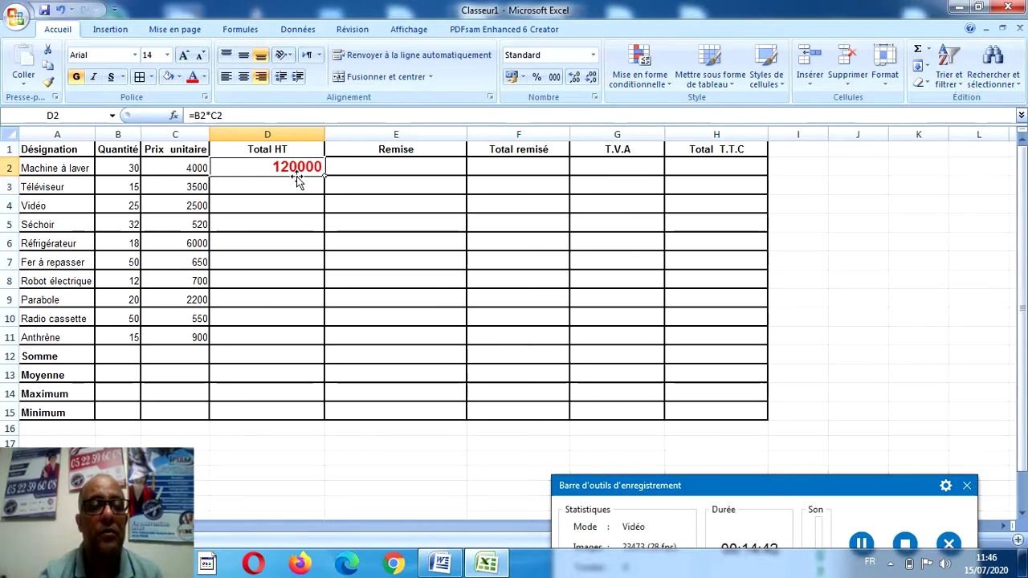
{"action": "left_click_drag", "start_coordinate": [324, 176], "coordinate": [324, 343]}
Check the Remise rules in Word and begin the Remise formula in Excel cell E2 with =SI(B2>=40;D2*10%;.
{"action": "left_click", "coordinate": [397, 217]}
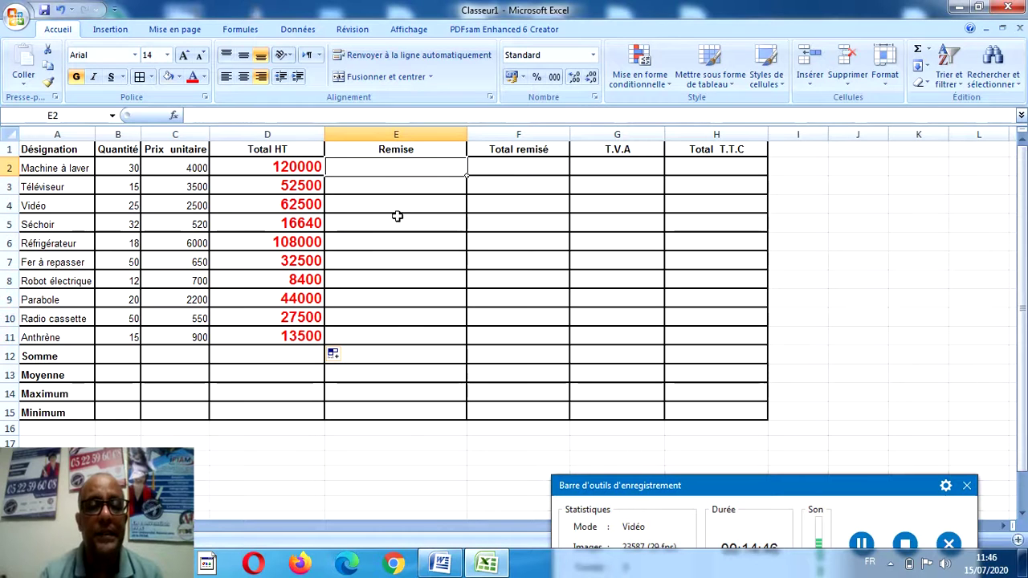
{"action": "left_click", "coordinate": [441, 565]}
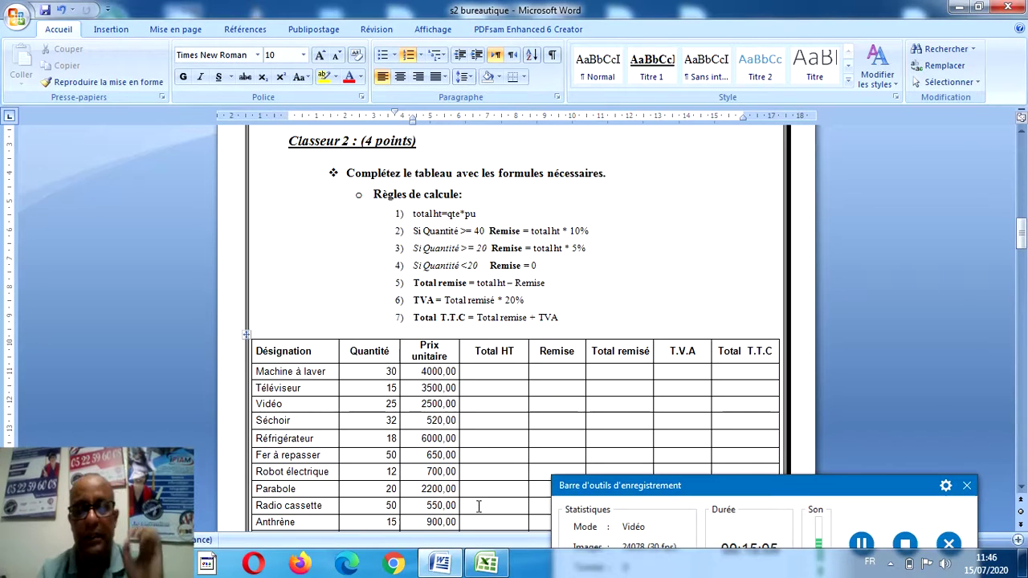
{"action": "left_click", "coordinate": [484, 562]}
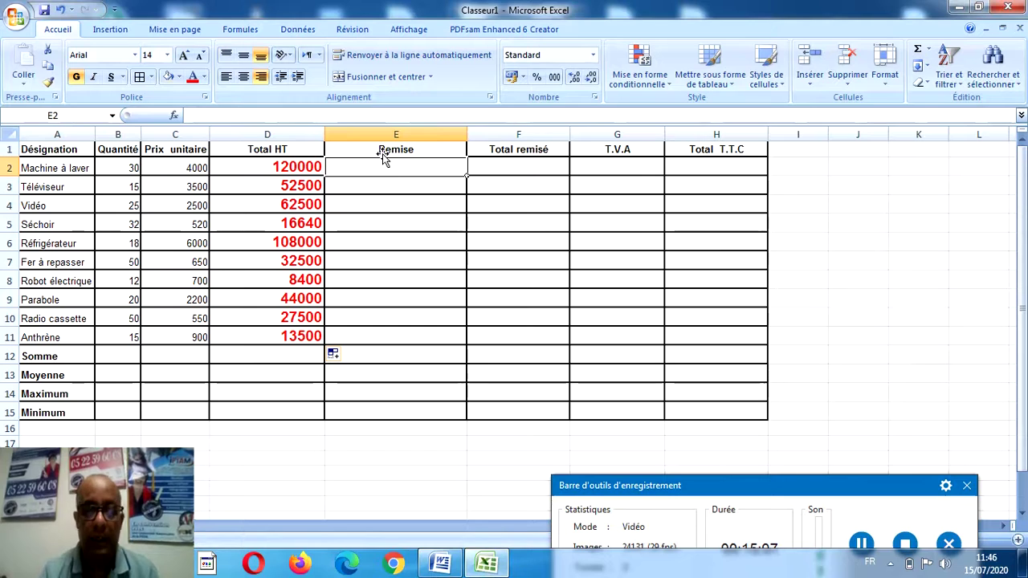
{"action": "type", "text": "=si("}
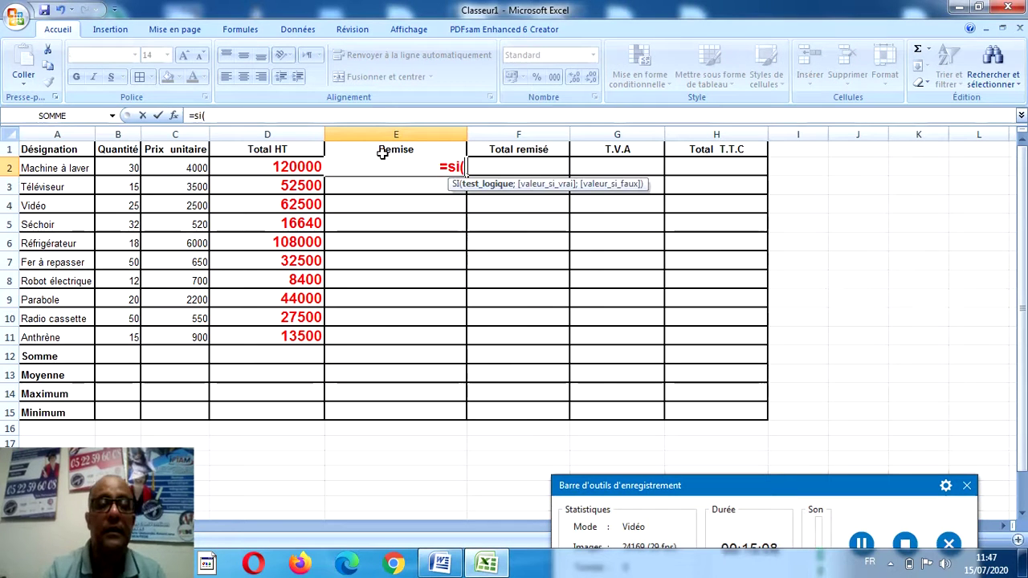
{"action": "left_click", "coordinate": [126, 168]}
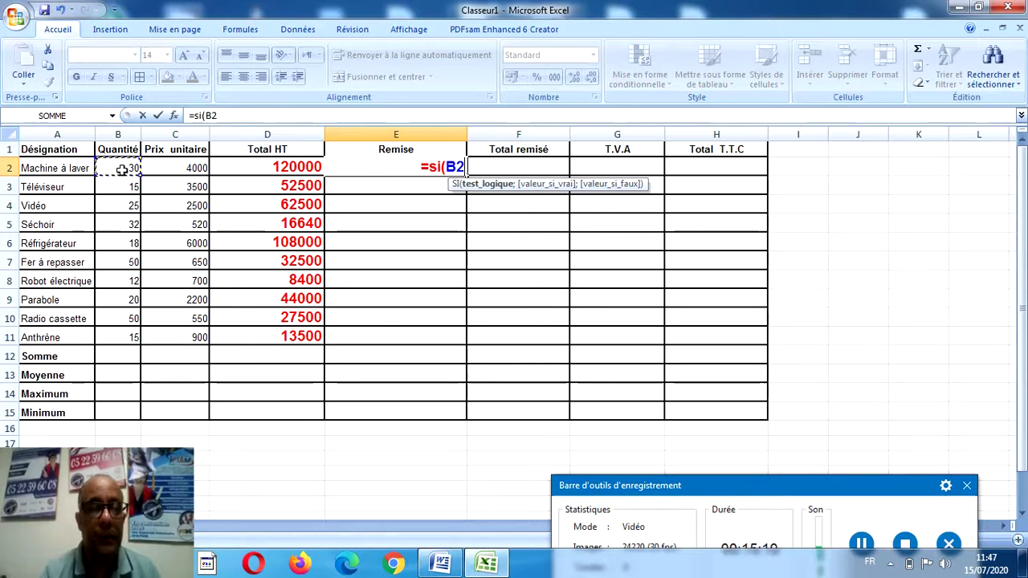
{"action": "type", "text": ">="}
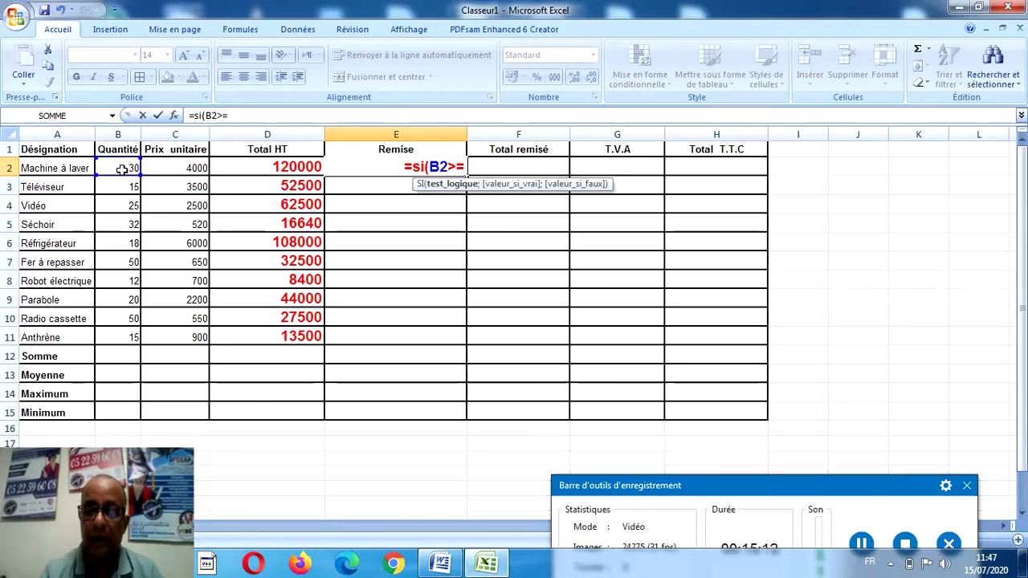
{"action": "type", "text": "40"}
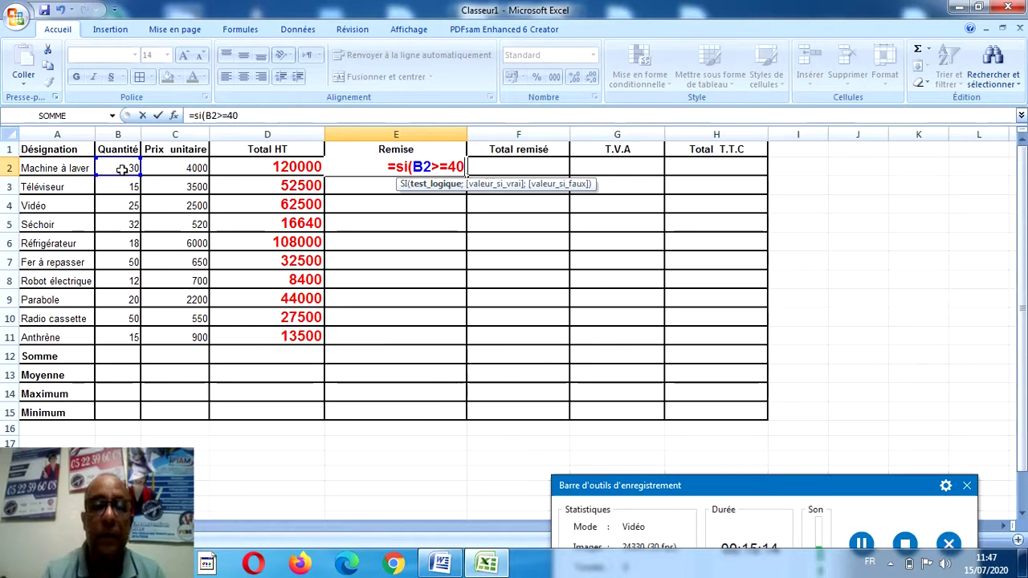
{"action": "type", "text": ";"}
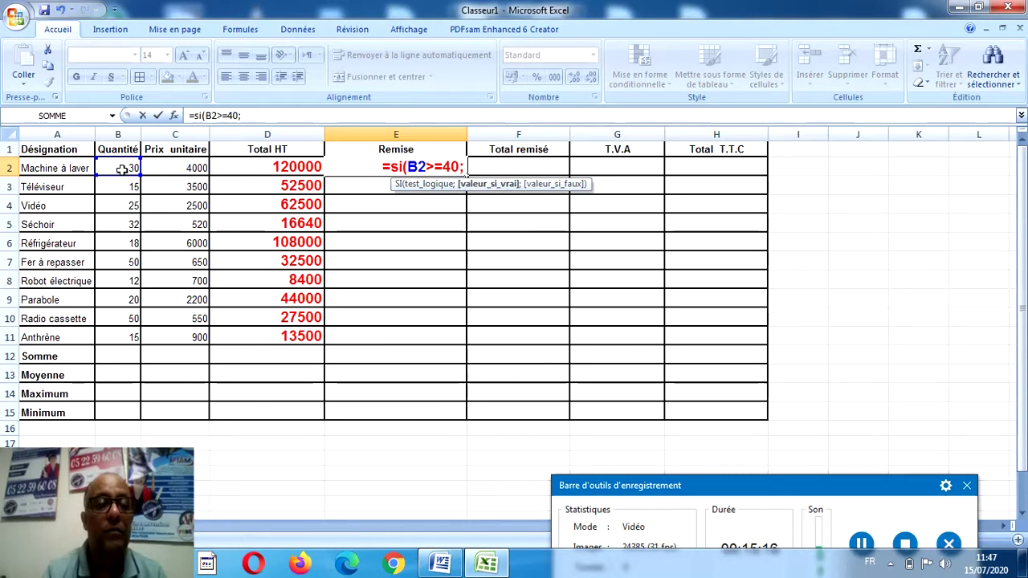
{"action": "left_click", "coordinate": [235, 168]}
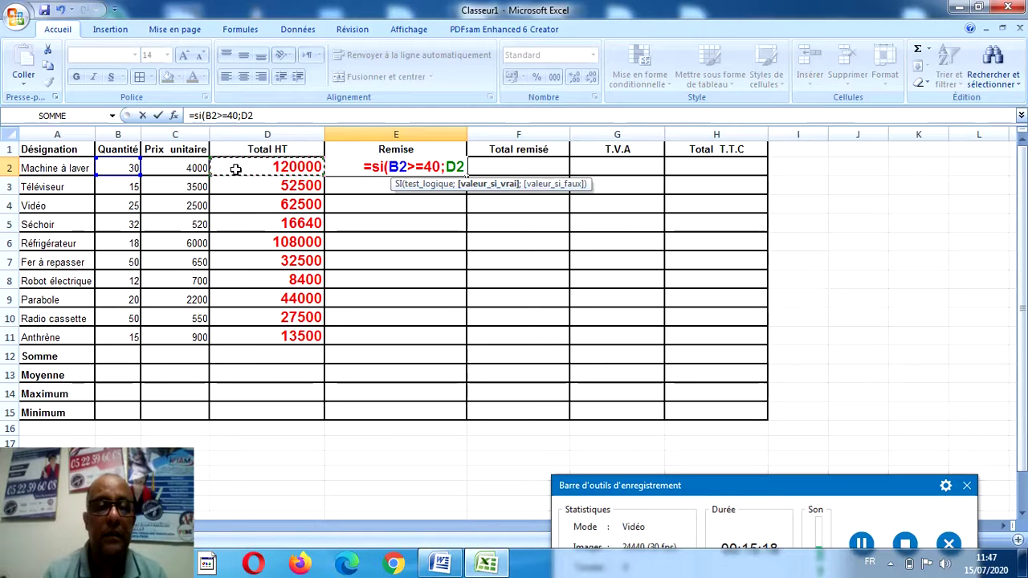
{"action": "type", "text": "*10"}
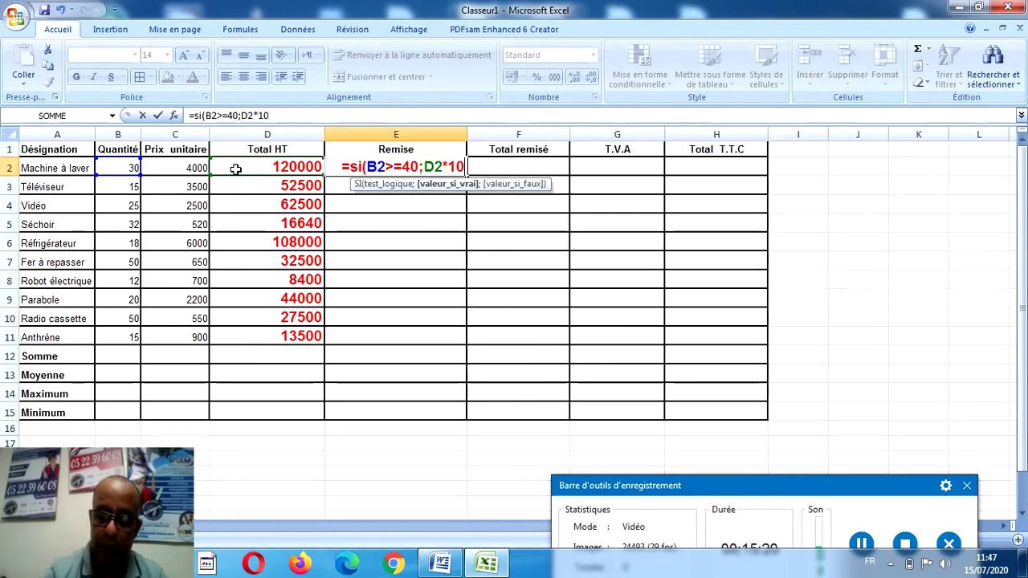
{"action": "type", "text": "%;"}
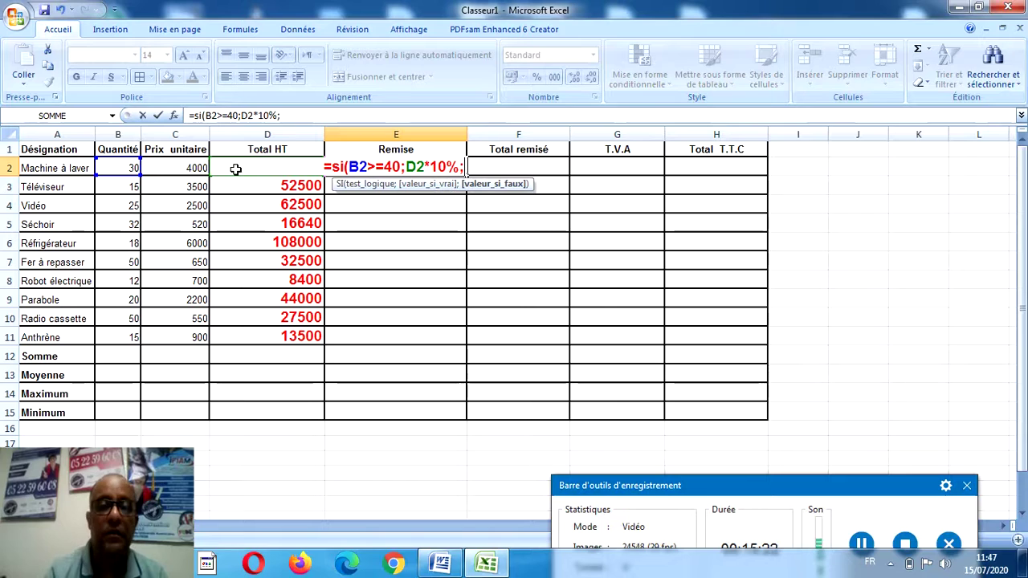
Complete the Remise formula in E2 with the nested condition SI(B2>=20;B2*5%;0) and enter it.
{"action": "type", "text": "si("}
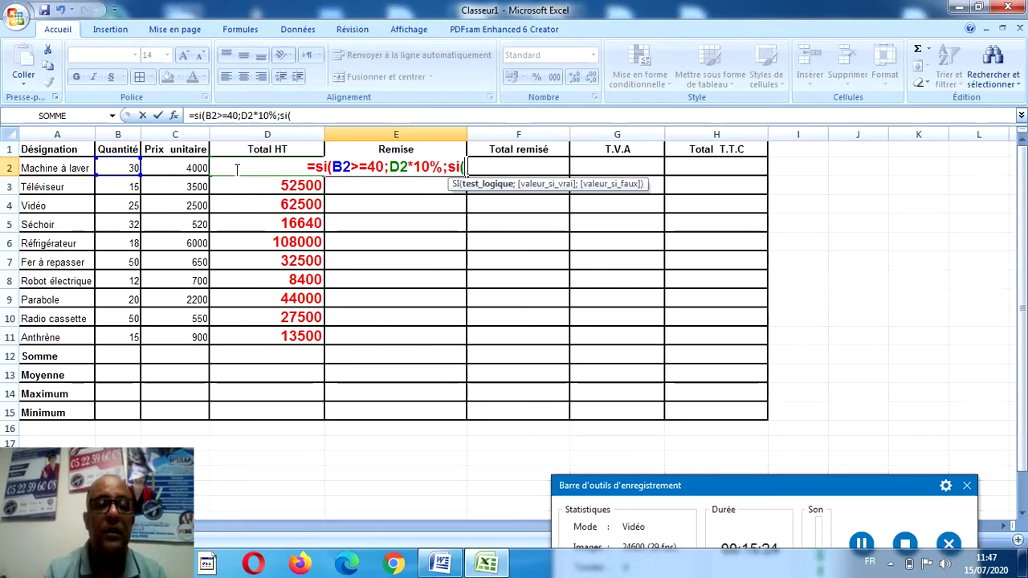
{"action": "left_click", "coordinate": [128, 167]}
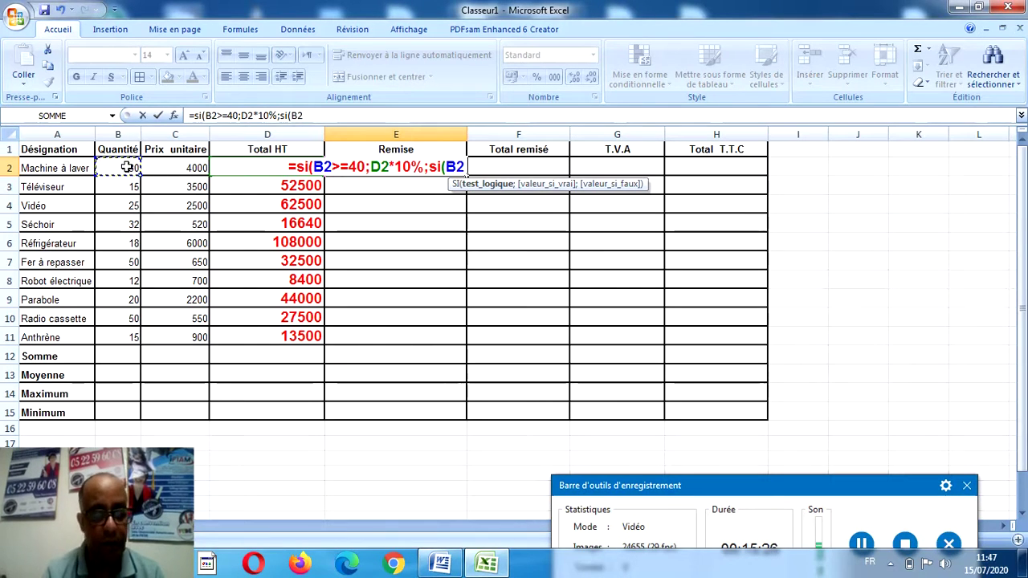
{"action": "type", "text": ">=20"}
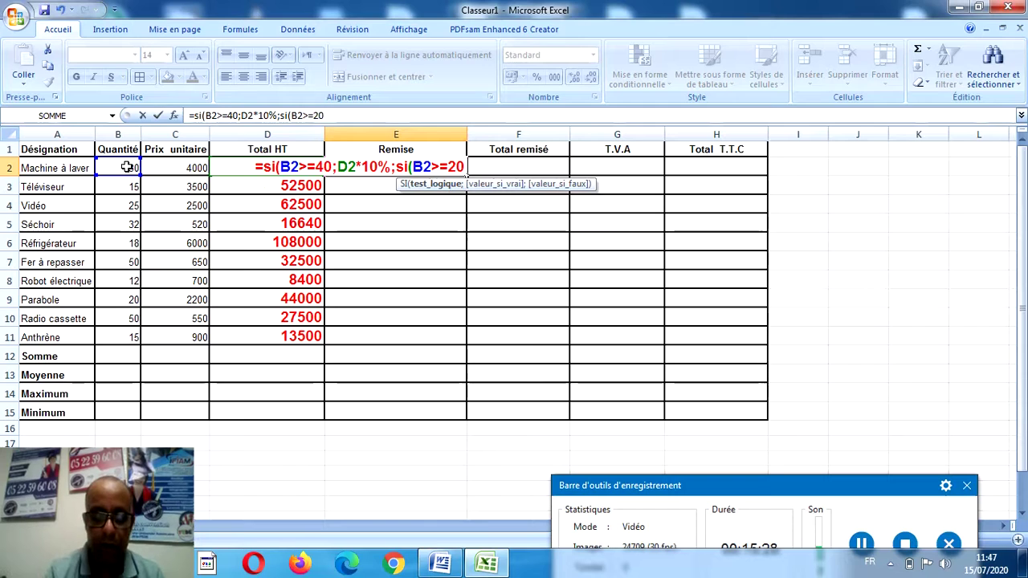
{"action": "type", "text": ";"}
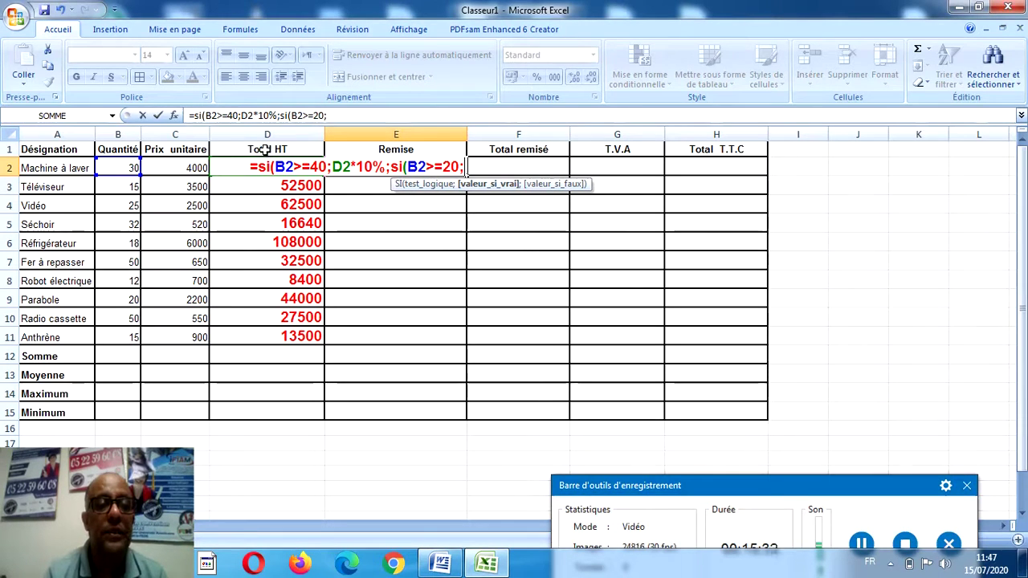
{"action": "type", "text": "b"}
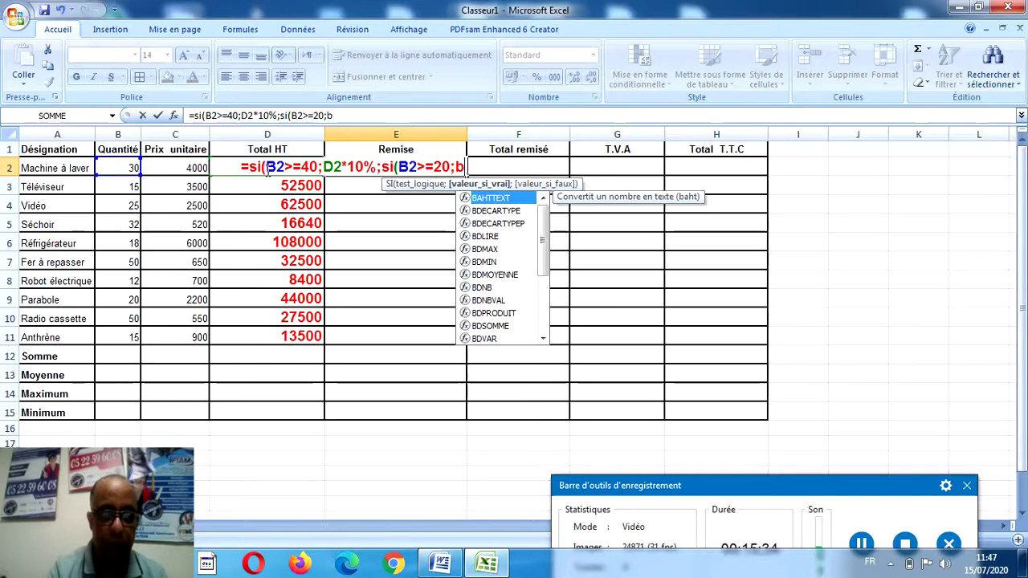
{"action": "type", "text": "2*"}
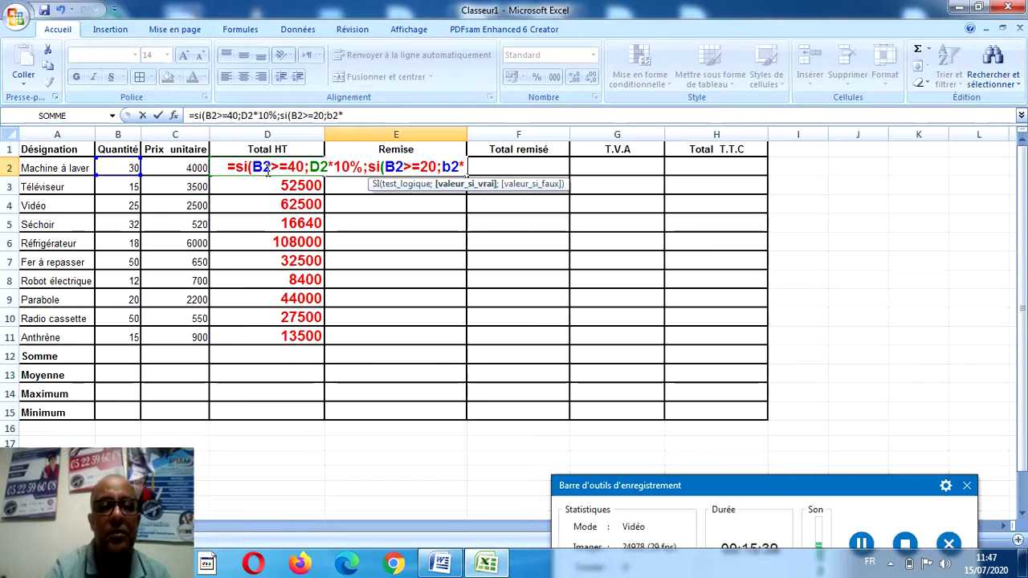
{"action": "type", "text": "5"}
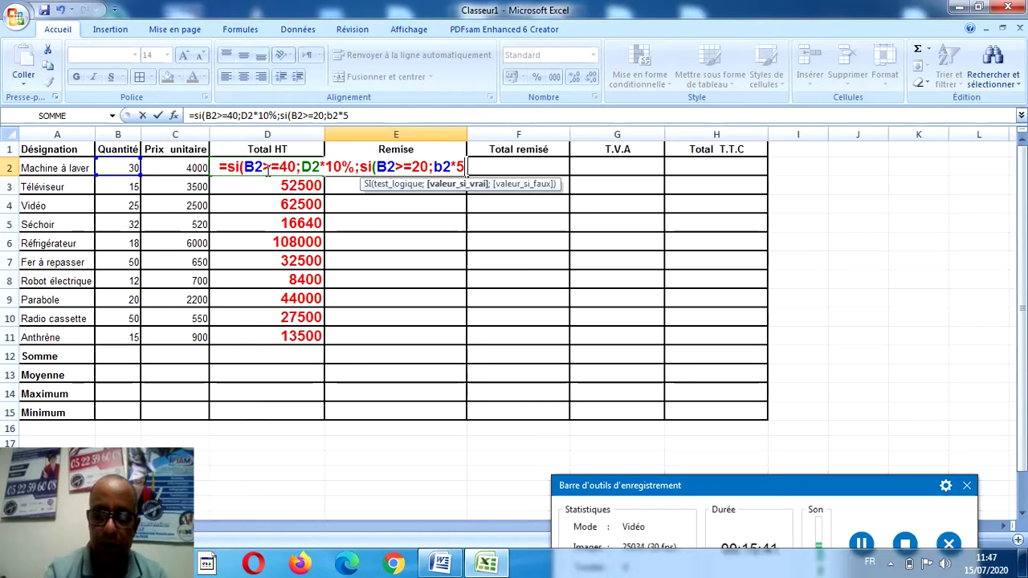
{"action": "type", "text": "%;0"}
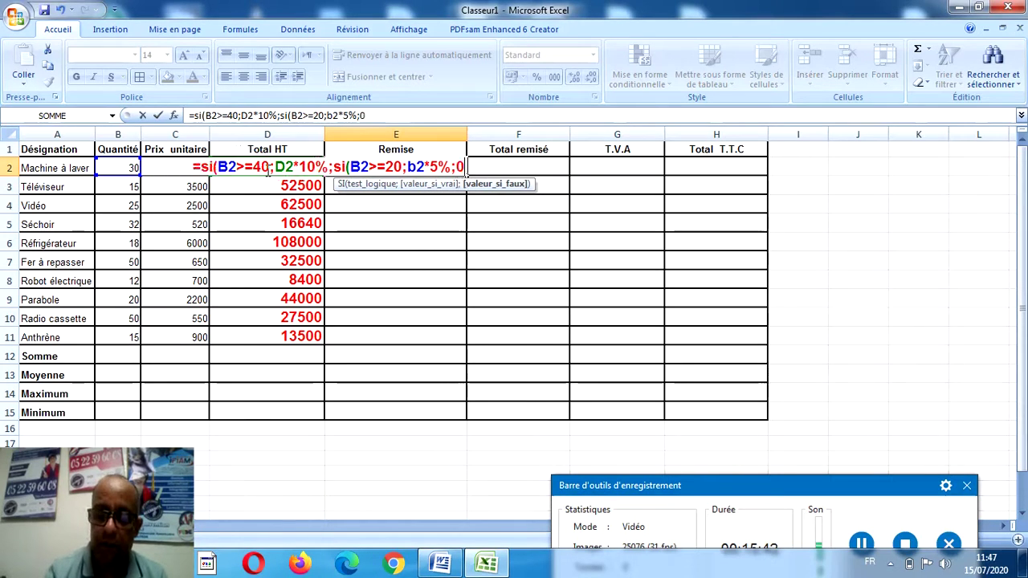
{"action": "type", "text": "))"}
{"action": "key", "text": "Return"}
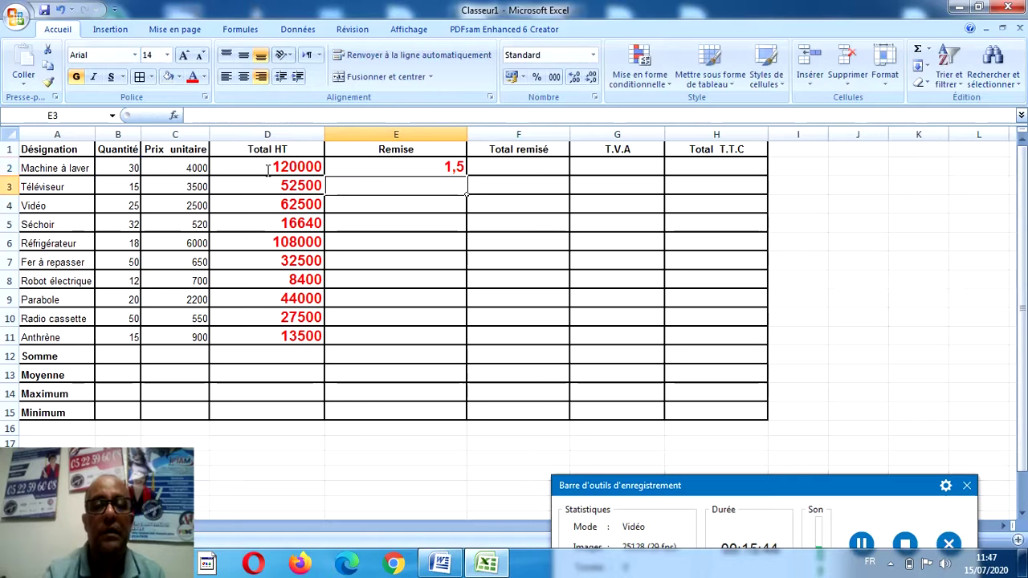
Correct the Remise formula in E2 so the 5% discount is calculated on D2 instead of B2.
{"action": "double_click", "coordinate": [374, 166]}
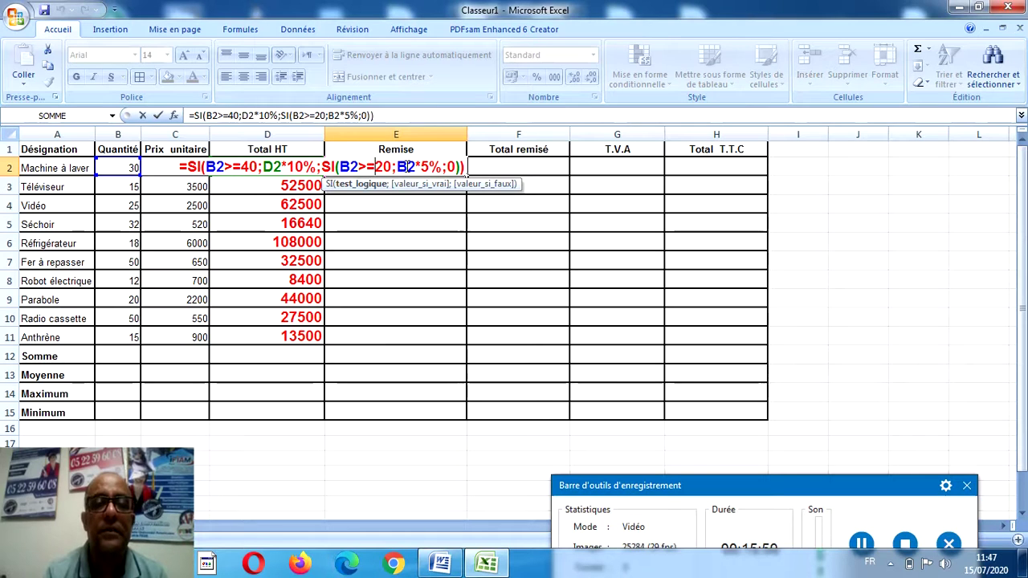
{"action": "left_click", "coordinate": [405, 166]}
{"action": "key", "text": "BackSpace"}
{"action": "type", "text": "d"}
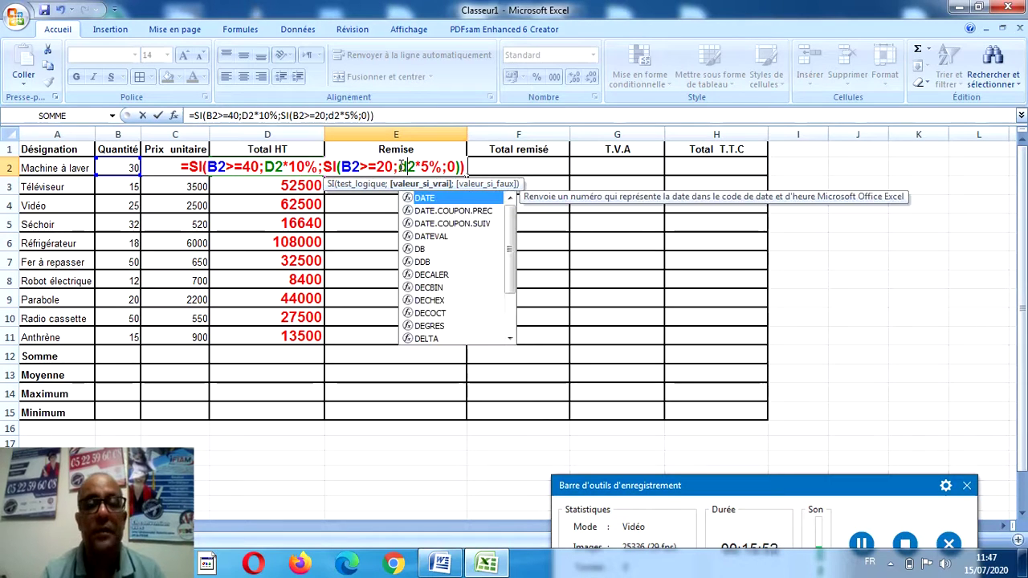
{"action": "key", "text": "ctrl+Return"}
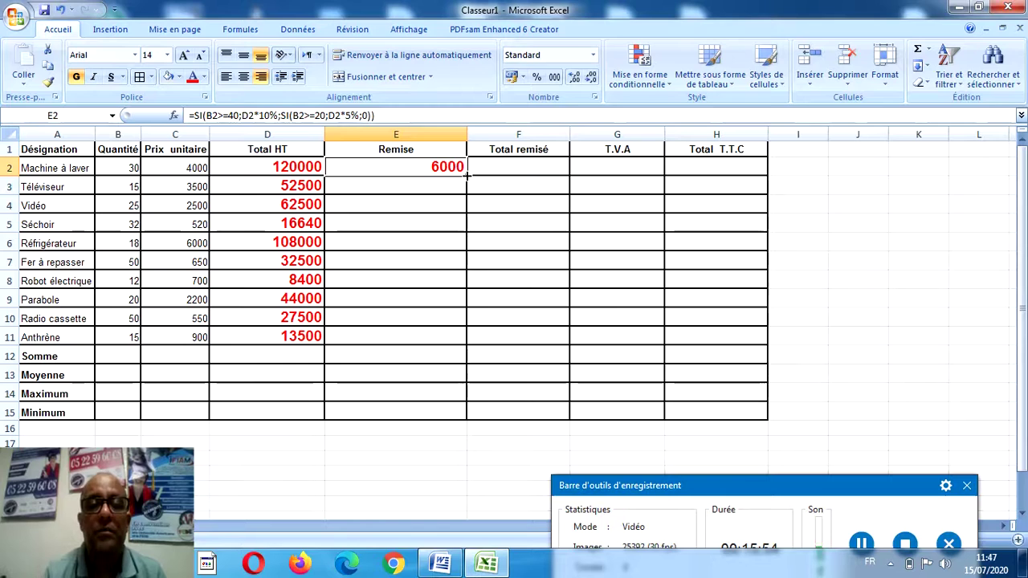
Copy the Remise formula from E2 down to E11.
{"action": "left_click_drag", "start_coordinate": [467, 177], "coordinate": [464, 347]}
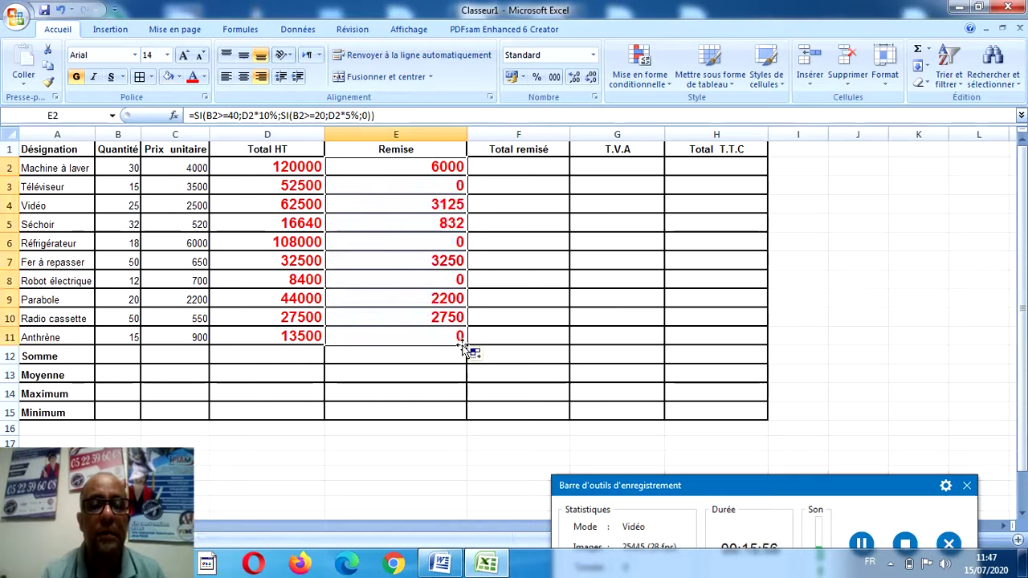
After checking the rule in Word, calculate Total remisé in Excel cell F2 as =D2-E2 and copy the formula down to F11.
{"action": "left_click", "coordinate": [502, 166]}
{"action": "type", "text": "="}
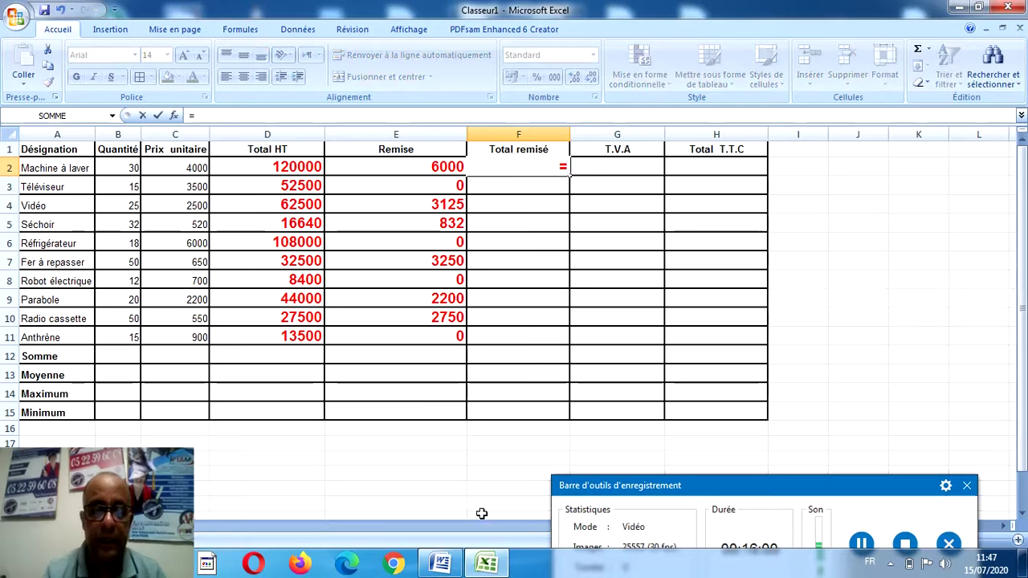
{"action": "left_click", "coordinate": [440, 562]}
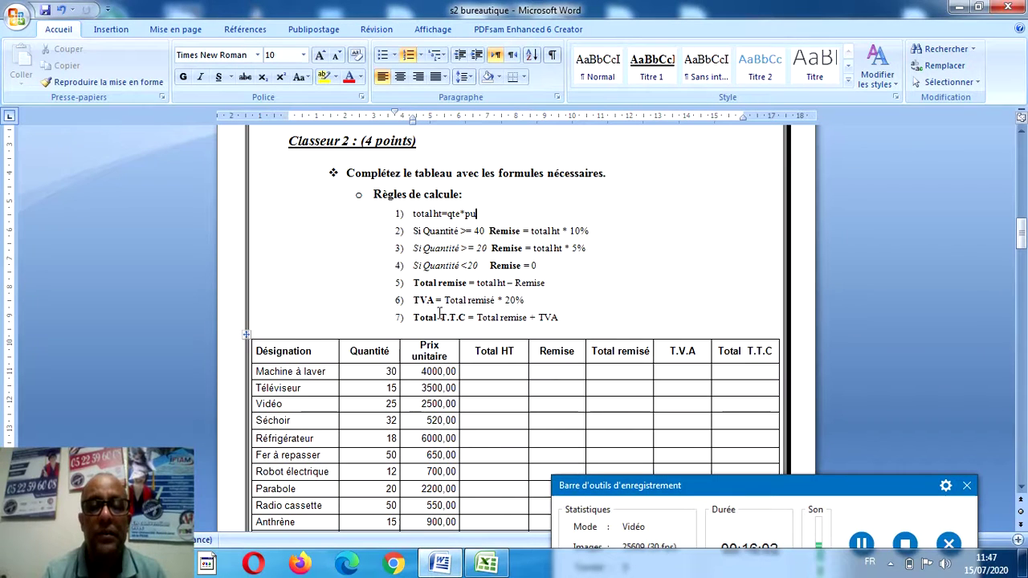
{"action": "left_click", "coordinate": [485, 562]}
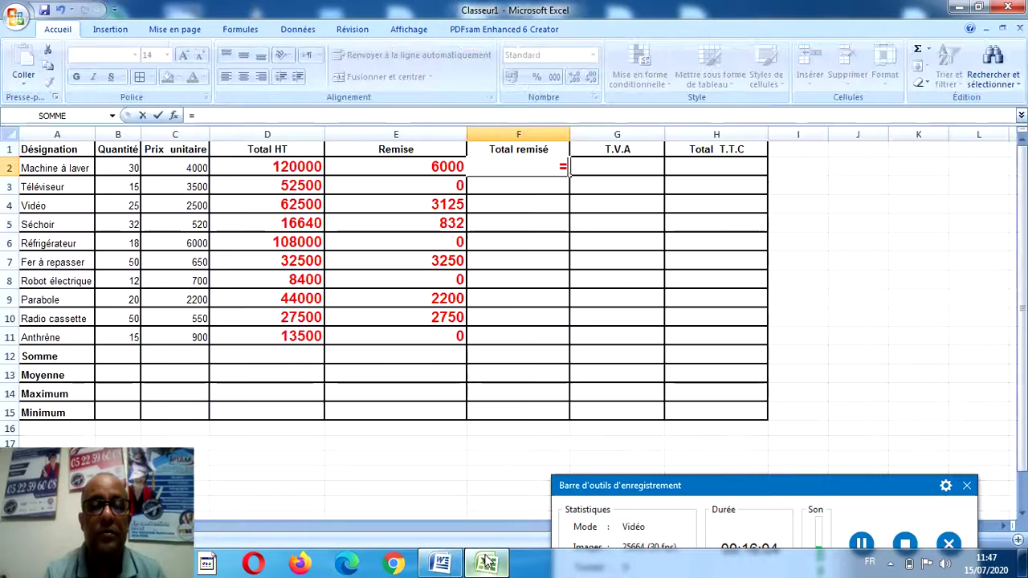
{"action": "left_click", "coordinate": [285, 167]}
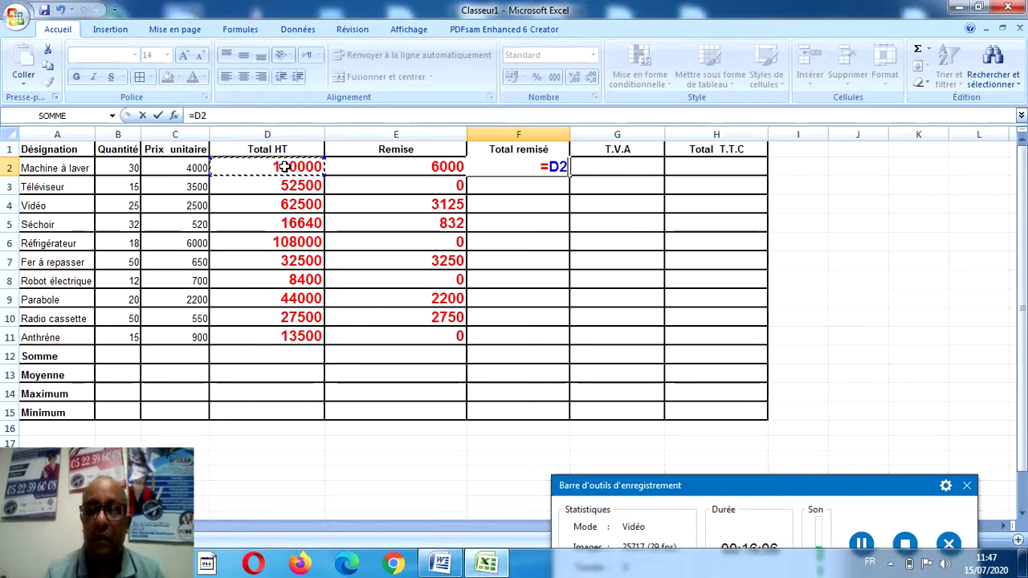
{"action": "type", "text": "-"}
{"action": "left_click", "coordinate": [365, 170]}
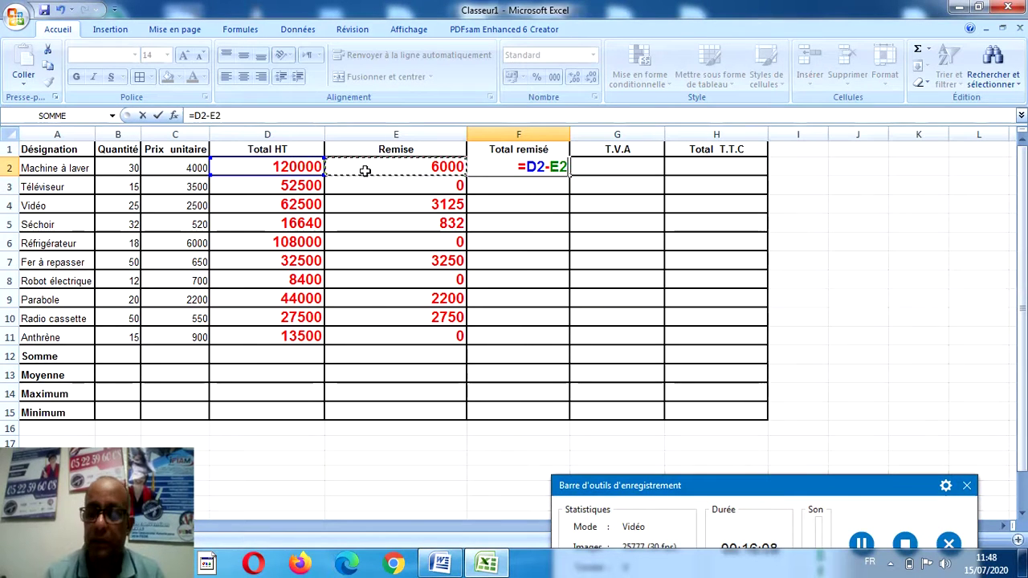
{"action": "key", "text": "Return"}
{"action": "left_click", "coordinate": [545, 169]}
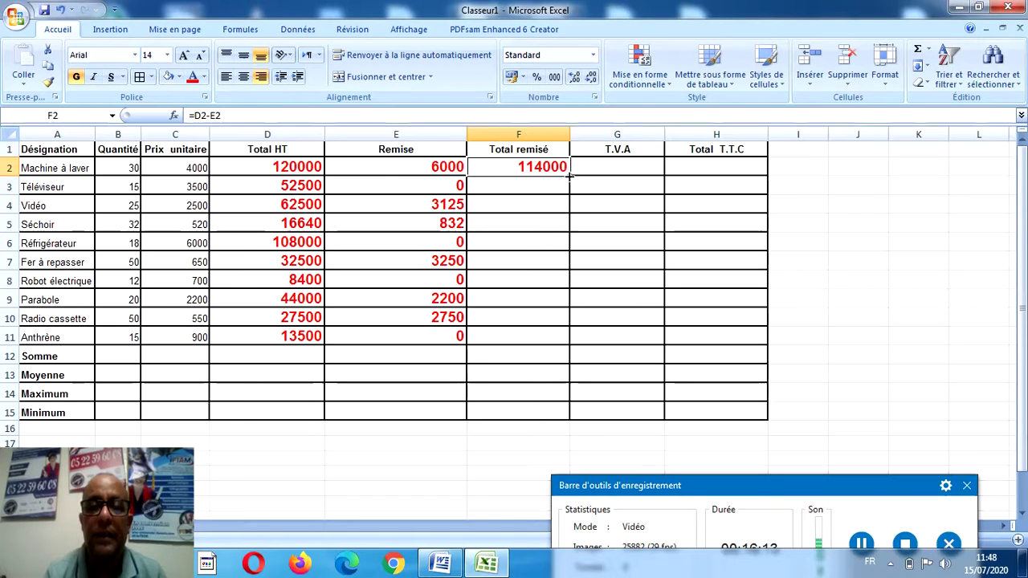
{"action": "left_click_drag", "start_coordinate": [568, 176], "coordinate": [562, 343]}
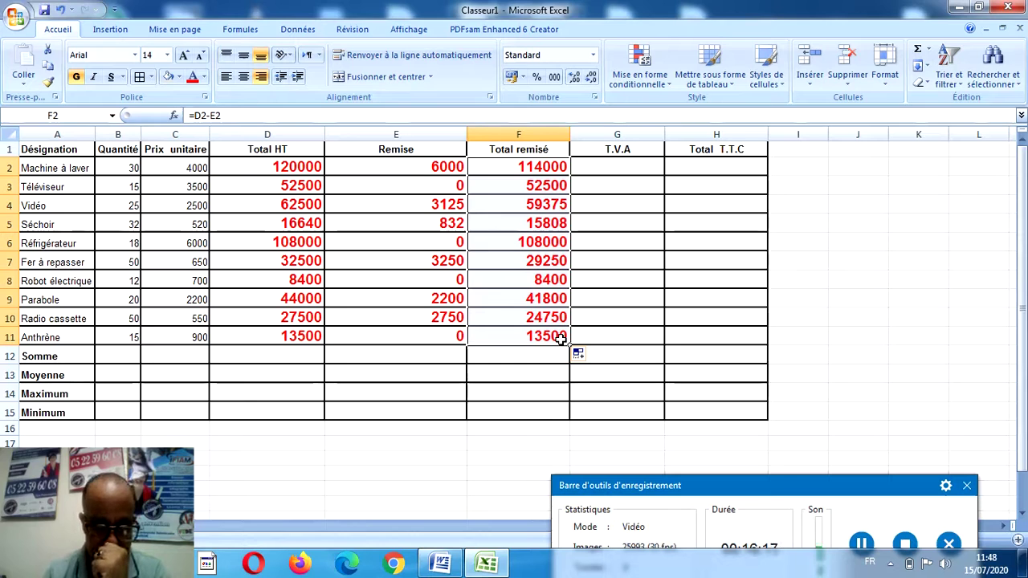
Fill the empty summary cells B12:H15, from Somme to Minimum, with a light blue theme colour.
{"action": "left_click_drag", "start_coordinate": [133, 356], "coordinate": [698, 406]}
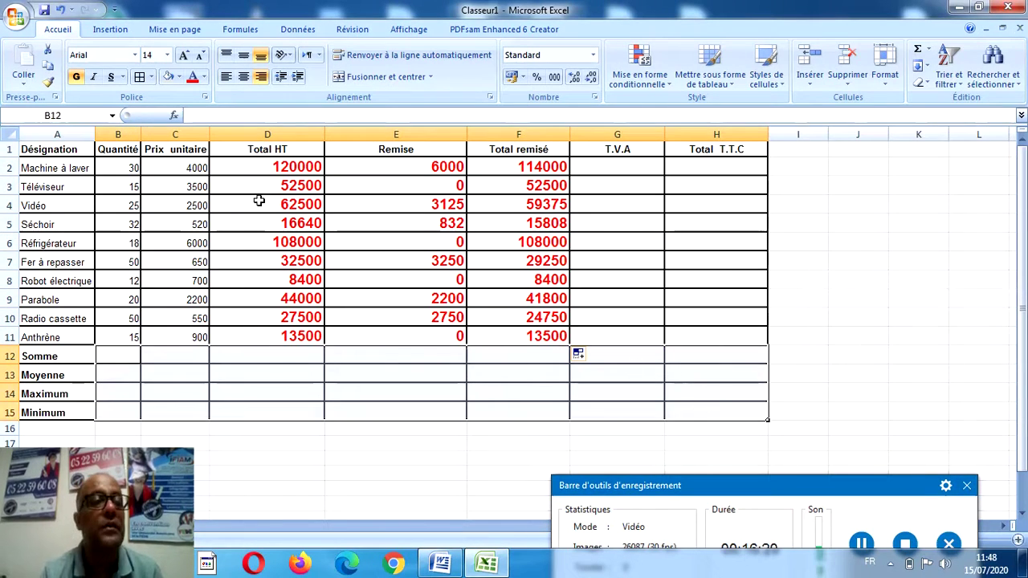
{"action": "left_click", "coordinate": [178, 77]}
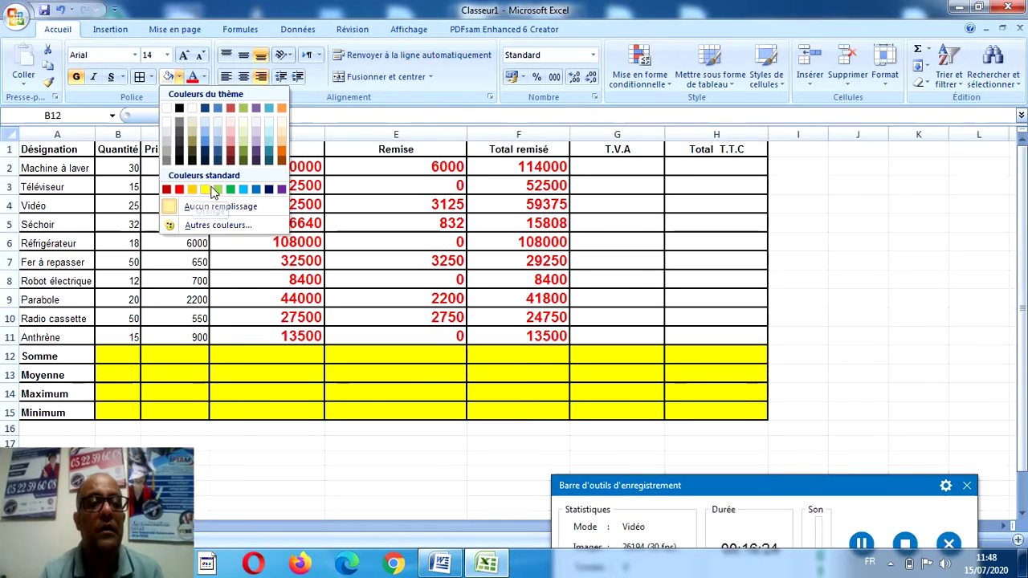
{"action": "left_click", "coordinate": [219, 143]}
{"action": "left_click", "coordinate": [586, 219]}
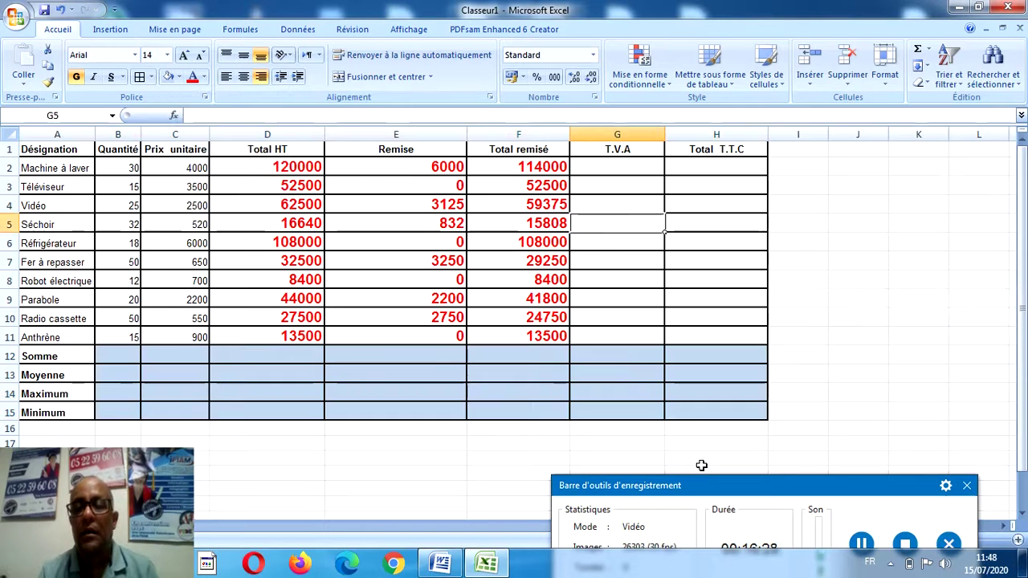
{"action": "left_click_drag", "start_coordinate": [706, 482], "coordinate": [703, 427]}
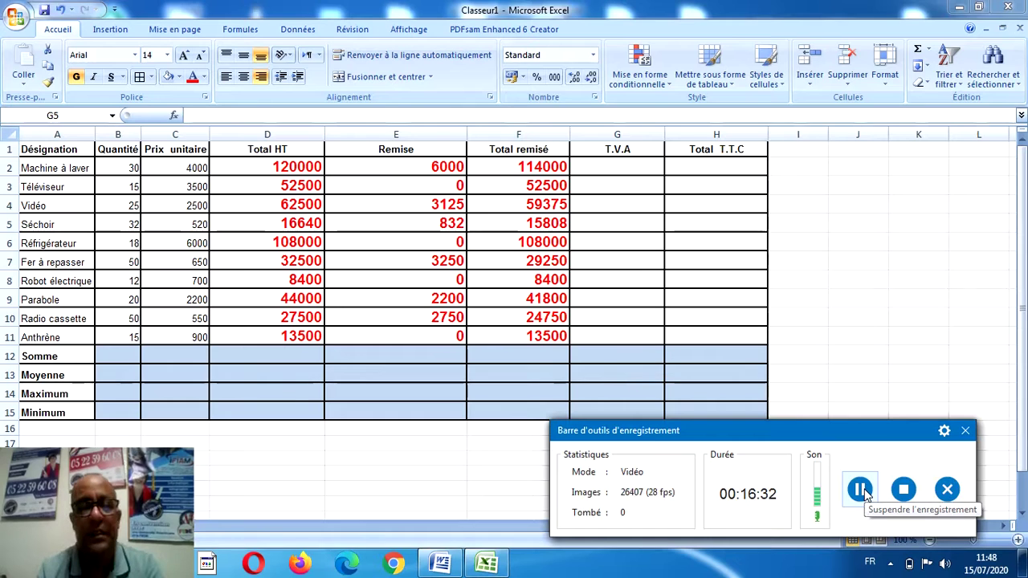
Check the TVA rule in Word, calculate T.V.A in Excel cell G2 as =F2*20% and copy the formula down to G11.
{"action": "left_click", "coordinate": [460, 572]}
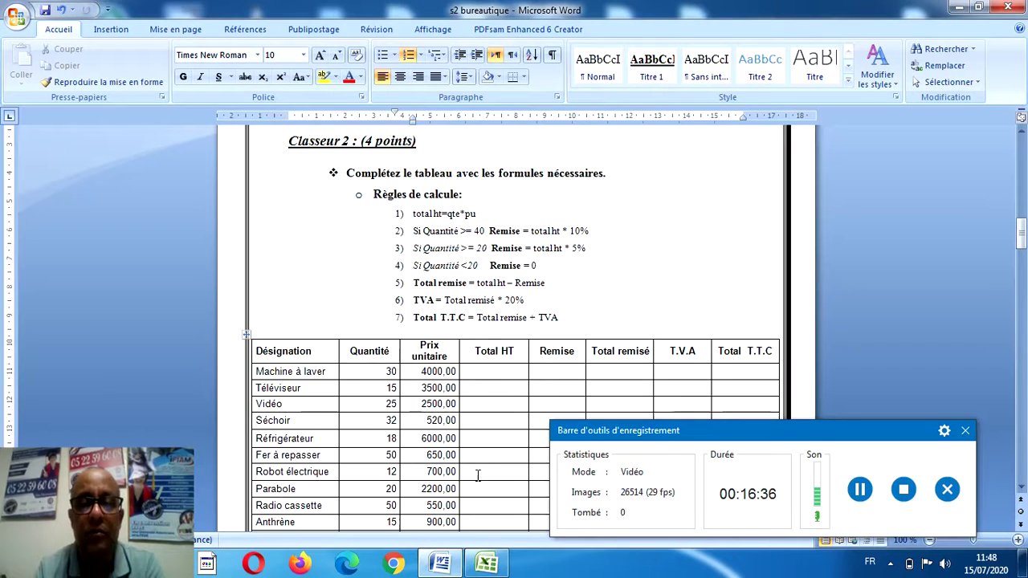
{"action": "left_click", "coordinate": [488, 564]}
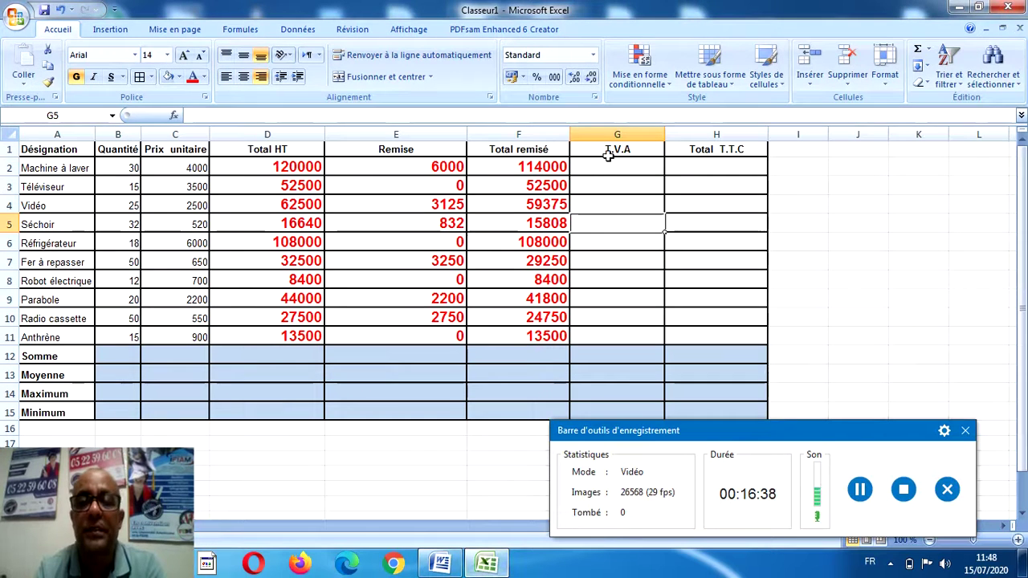
{"action": "left_click", "coordinate": [604, 166]}
{"action": "type", "text": "="}
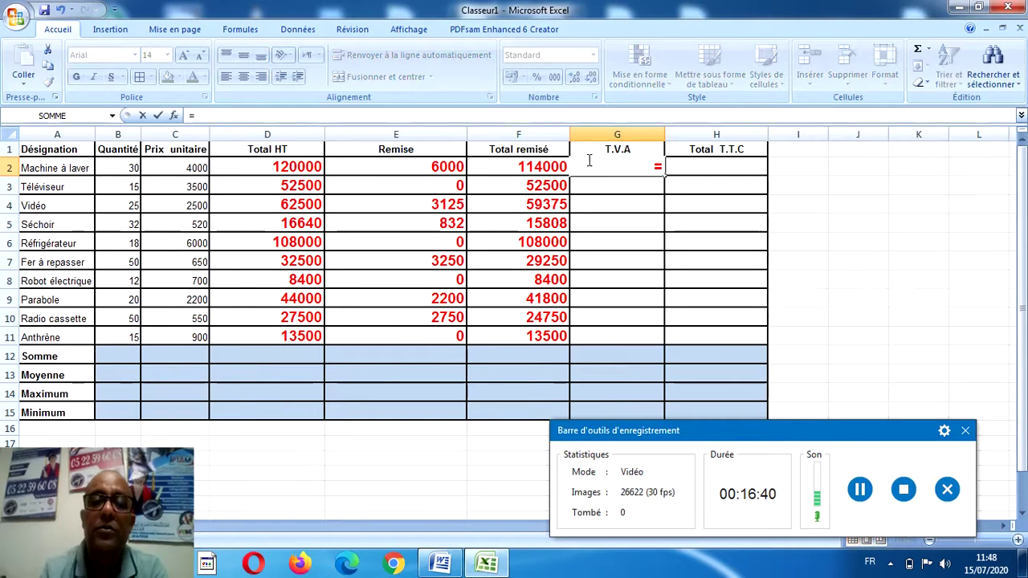
{"action": "left_click", "coordinate": [543, 166]}
{"action": "type", "text": "*20"}
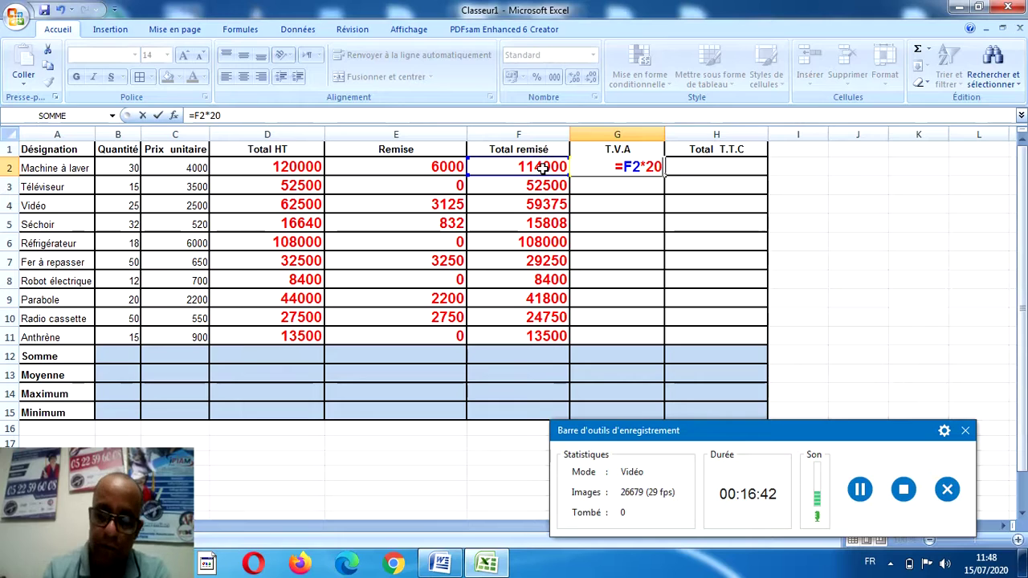
{"action": "type", "text": "%"}
{"action": "key", "text": "Return"}
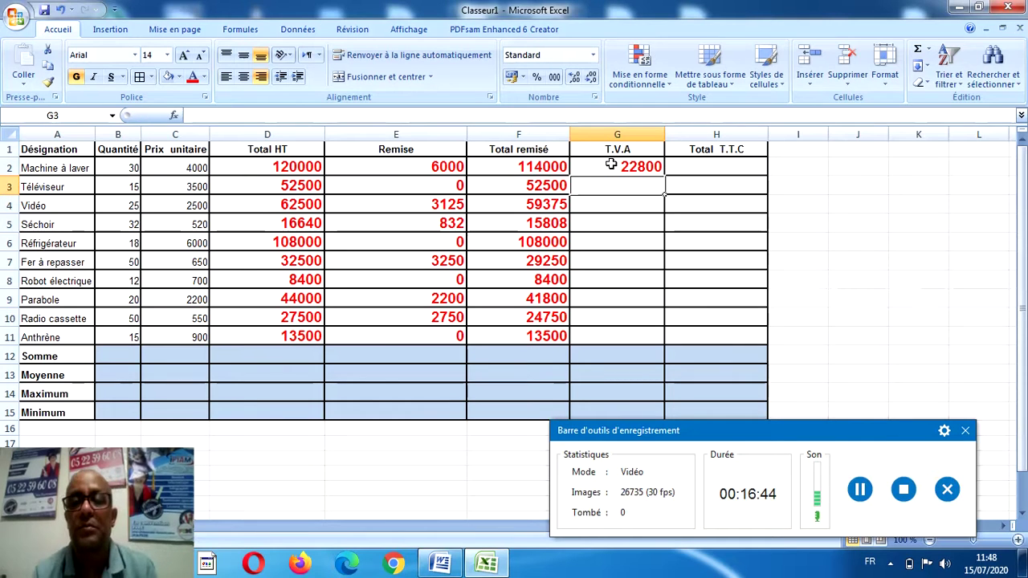
{"action": "left_click", "coordinate": [609, 164]}
{"action": "left_click_drag", "start_coordinate": [664, 176], "coordinate": [661, 337]}
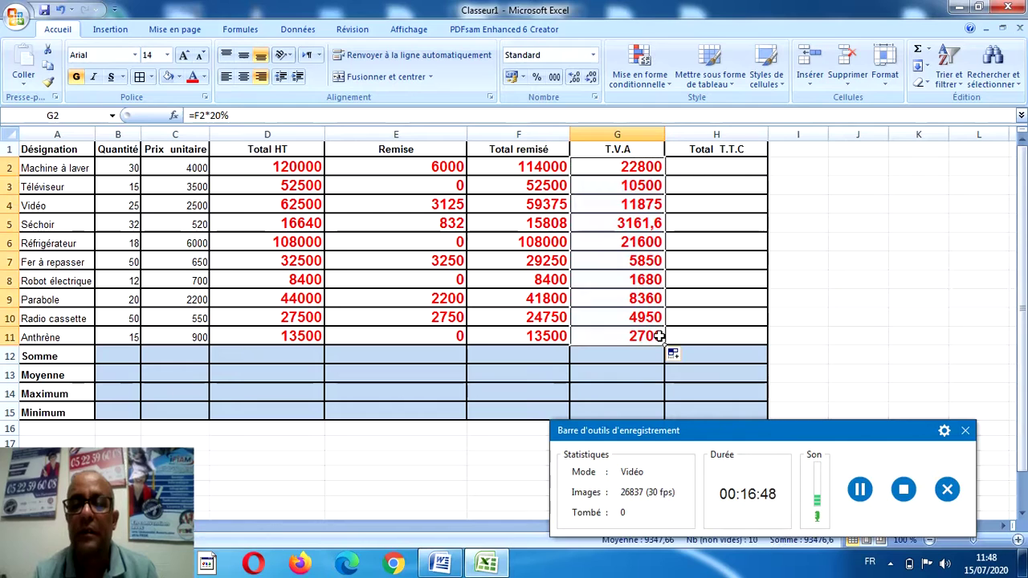
Calculate Total T.T.C in H2 as =F2+G2 and copy the formula down to H11.
{"action": "left_click", "coordinate": [702, 165]}
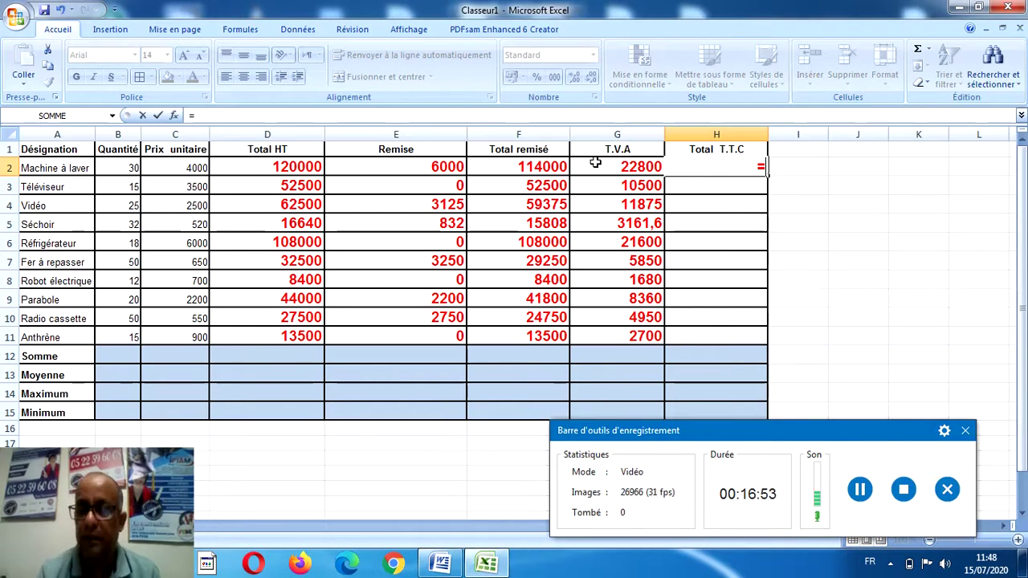
{"action": "left_click", "coordinate": [555, 166]}
{"action": "type", "text": "+"}
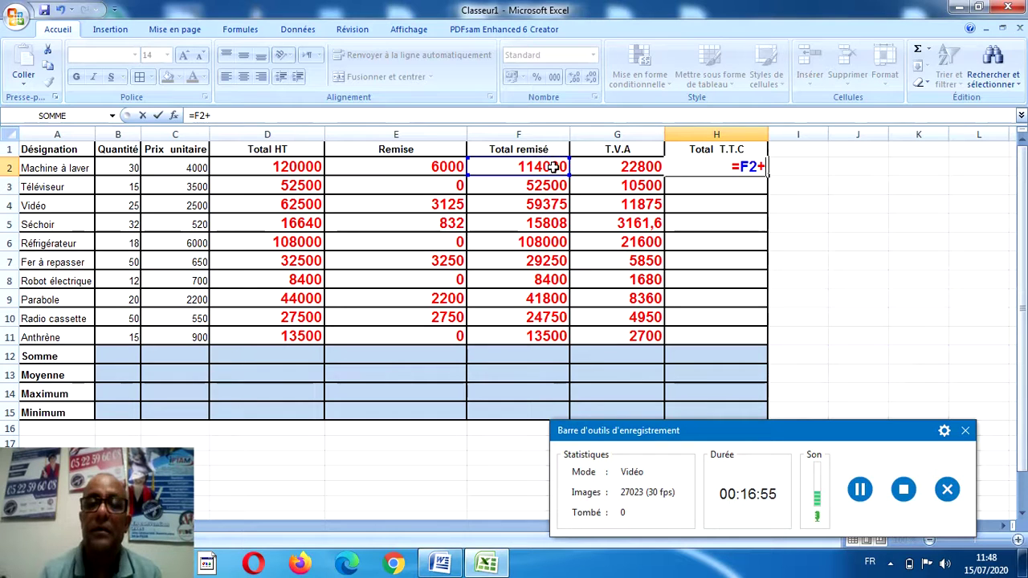
{"action": "left_click", "coordinate": [627, 167]}
{"action": "key", "text": "Return"}
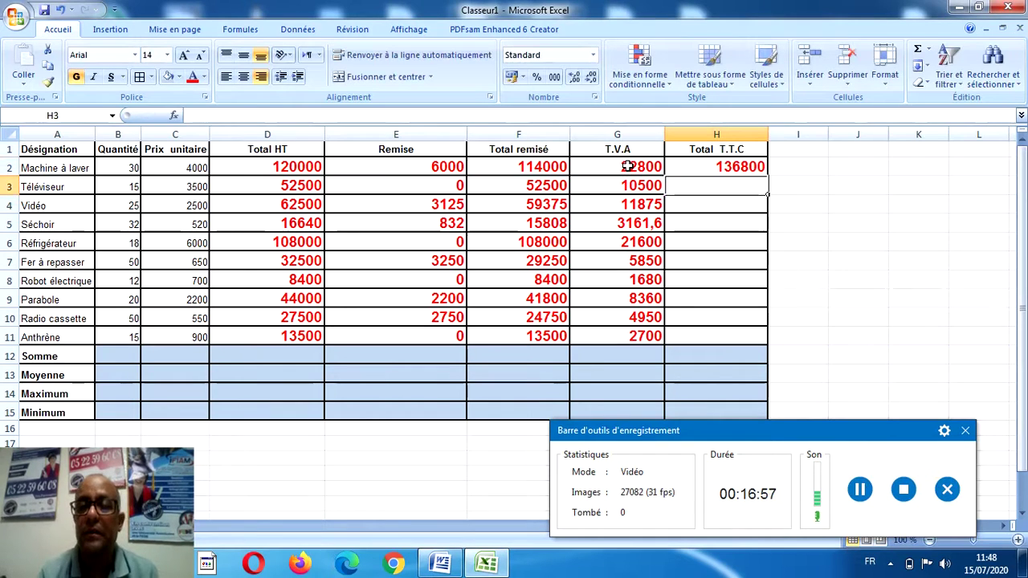
{"action": "left_click", "coordinate": [689, 166]}
{"action": "left_click_drag", "start_coordinate": [769, 177], "coordinate": [773, 341]}
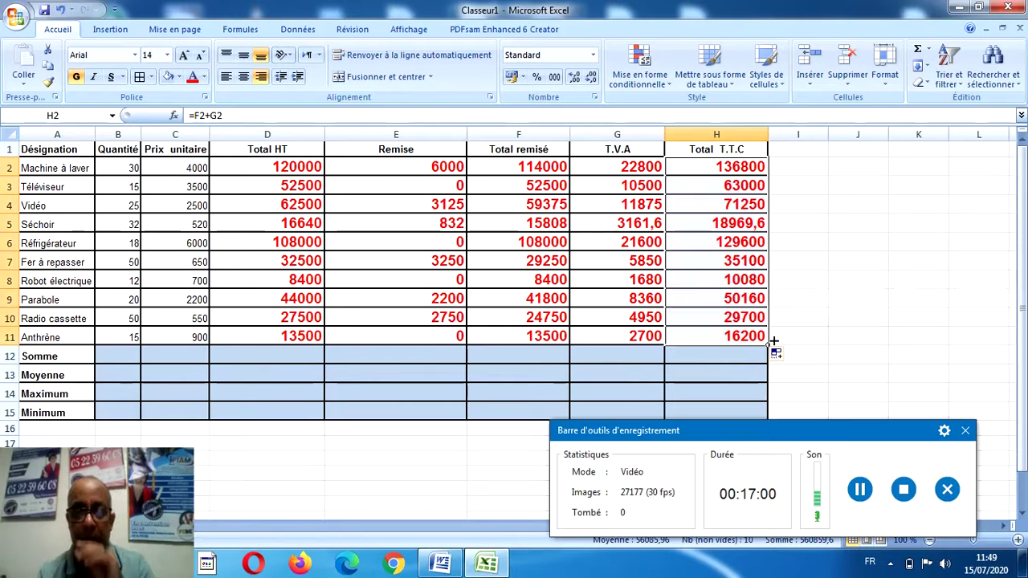
Give the amounts in C2:H11 a custom number format with thousands separator, two decimals and the suffix "Dh".
{"action": "left_click", "coordinate": [288, 167]}
{"action": "left_click_drag", "start_coordinate": [202, 171], "coordinate": [700, 336]}
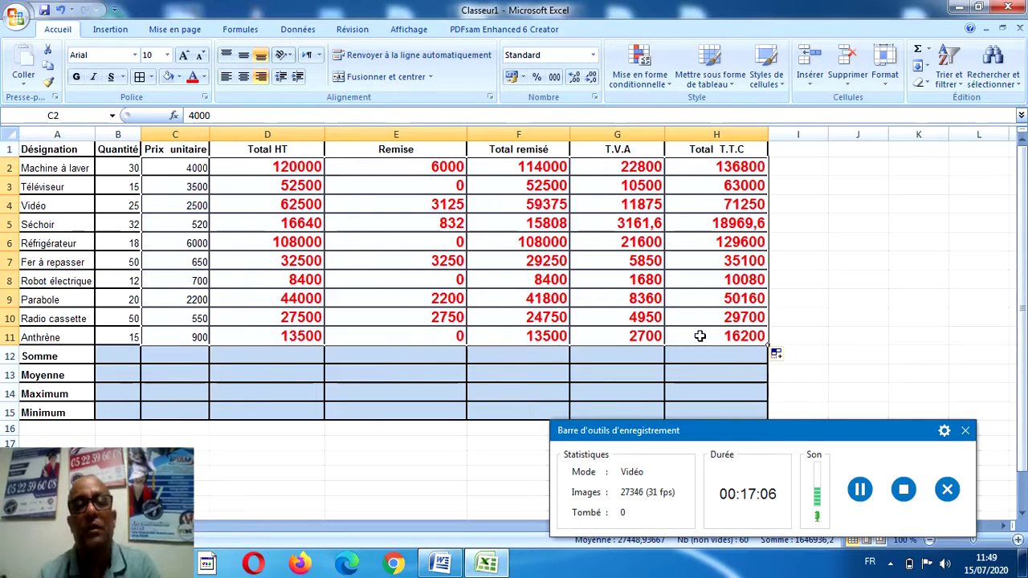
{"action": "left_click", "coordinate": [594, 98]}
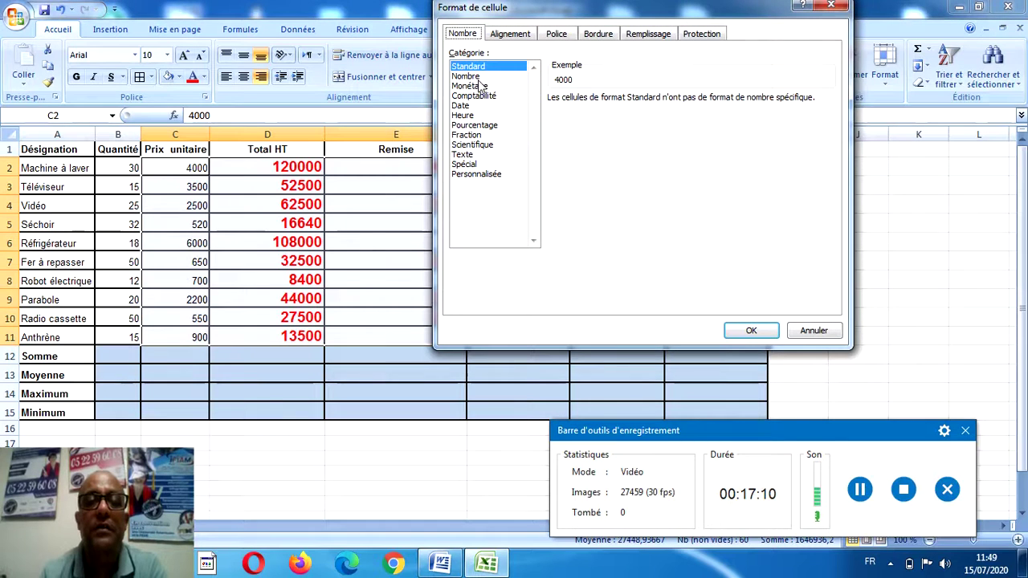
{"action": "left_click", "coordinate": [469, 76]}
{"action": "left_click", "coordinate": [554, 118]}
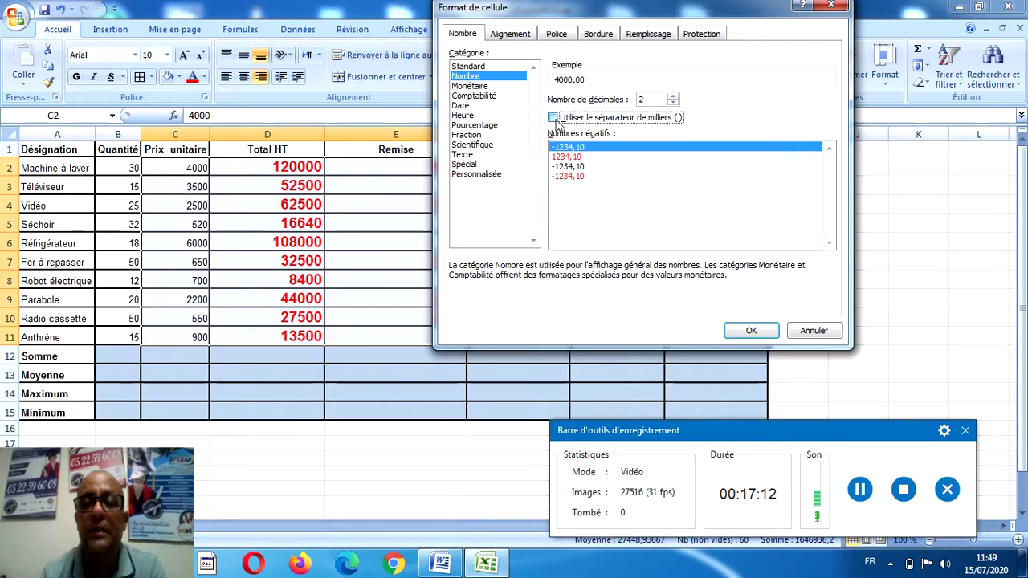
{"action": "left_click", "coordinate": [482, 174]}
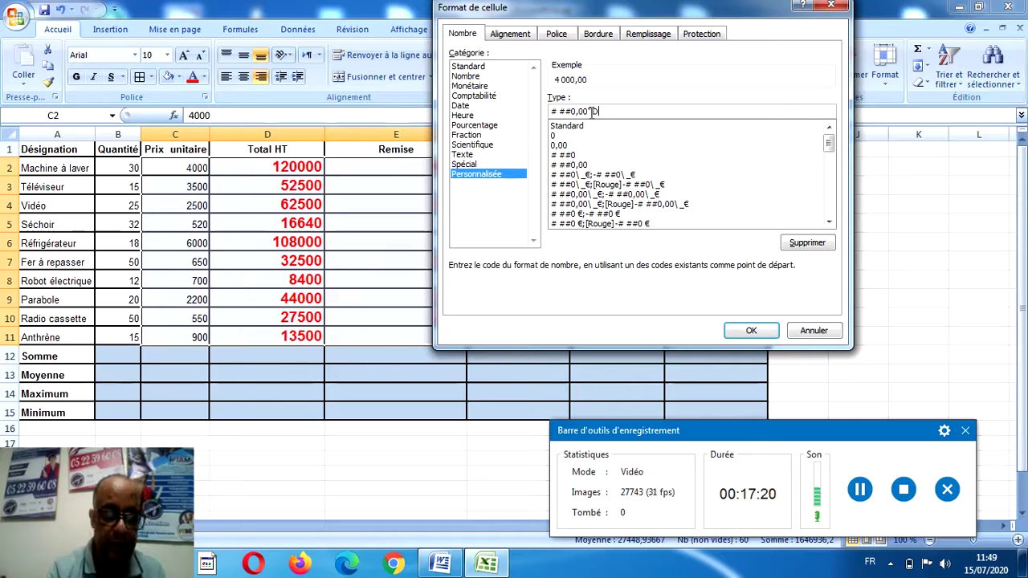
{"action": "type", "text": "\"Dh\""}
{"action": "key", "text": "Return"}
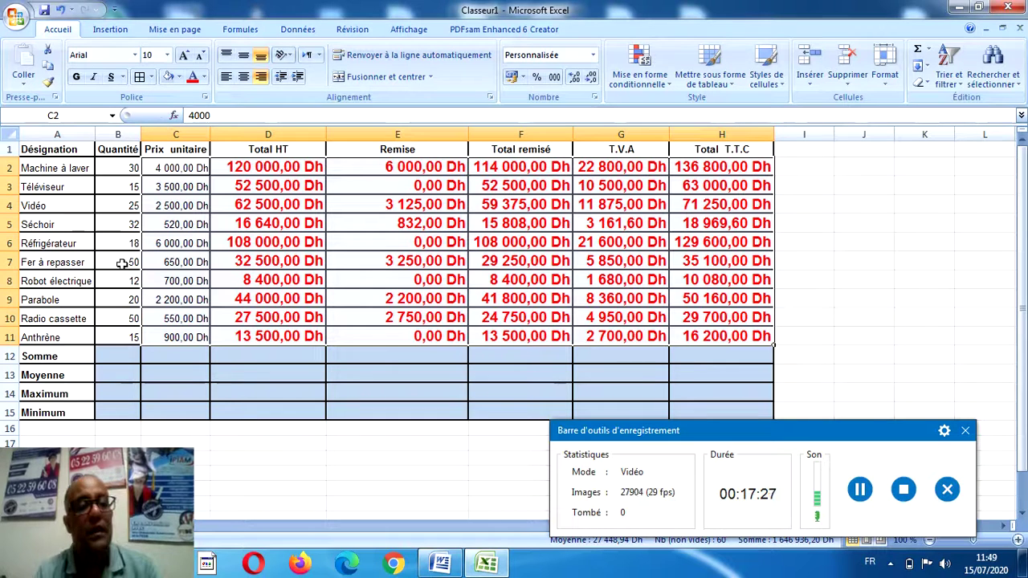
Sum the Quantité column in B12 with =SOMME(B2:B11) and copy the formula across the Somme row to H12.
{"action": "left_click", "coordinate": [122, 356]}
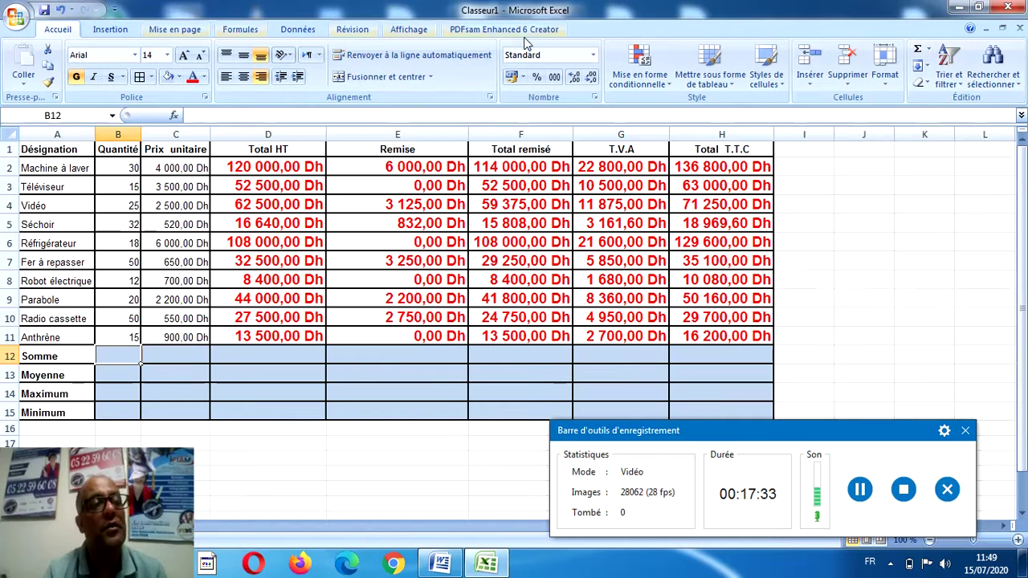
{"action": "left_click", "coordinate": [917, 52]}
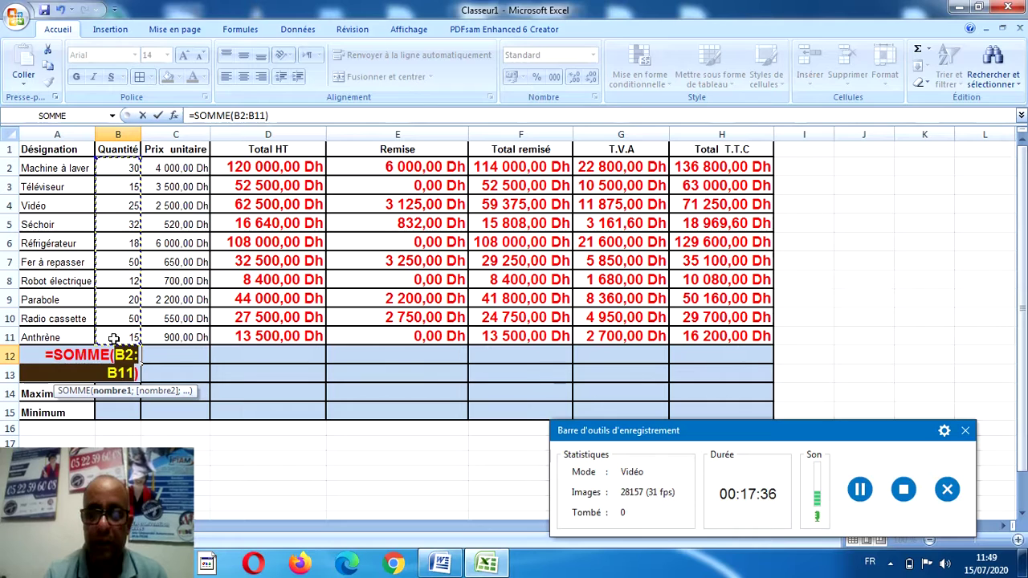
{"action": "key", "text": "Return"}
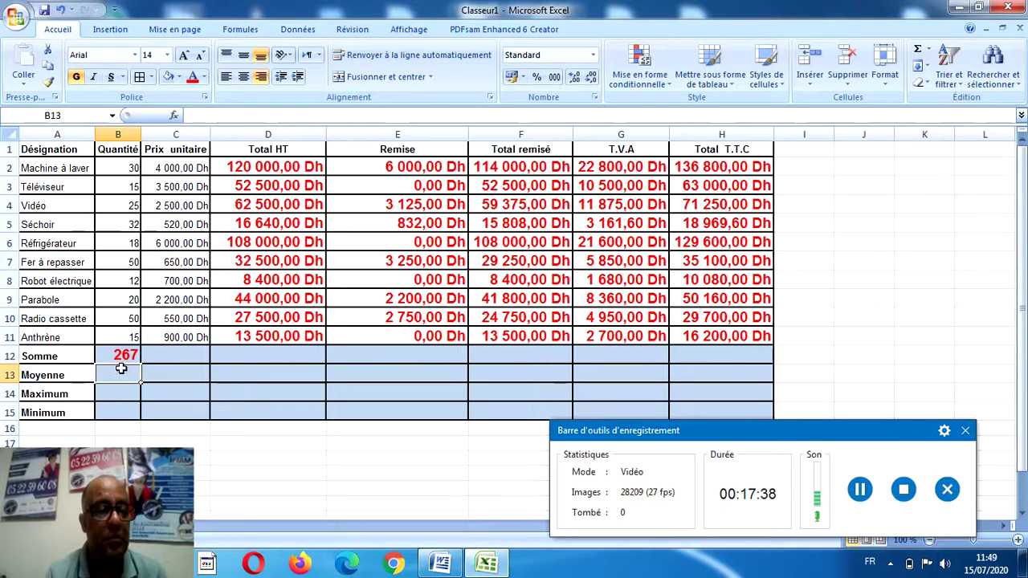
{"action": "left_click", "coordinate": [118, 357]}
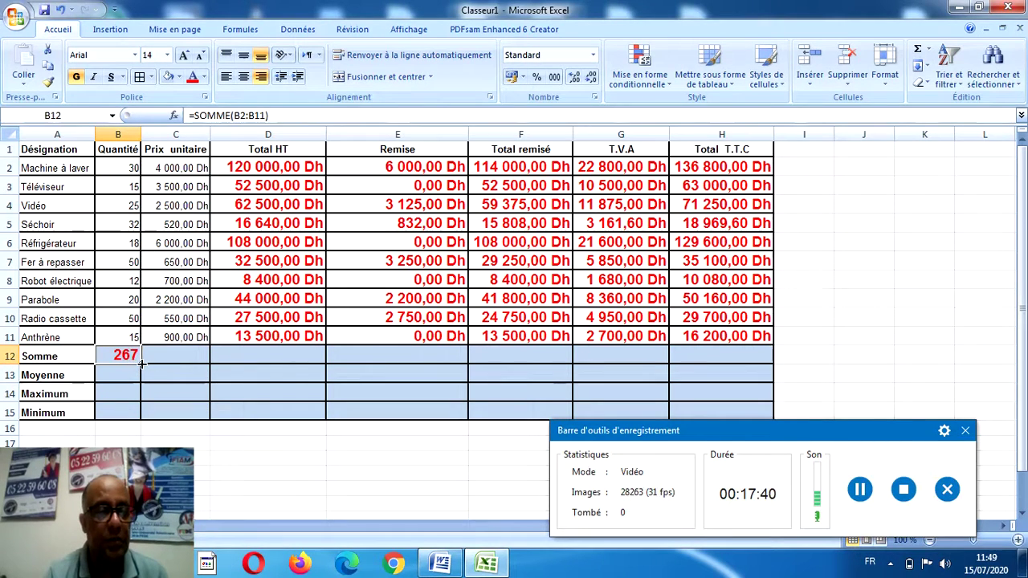
{"action": "left_click_drag", "start_coordinate": [141, 364], "coordinate": [733, 359]}
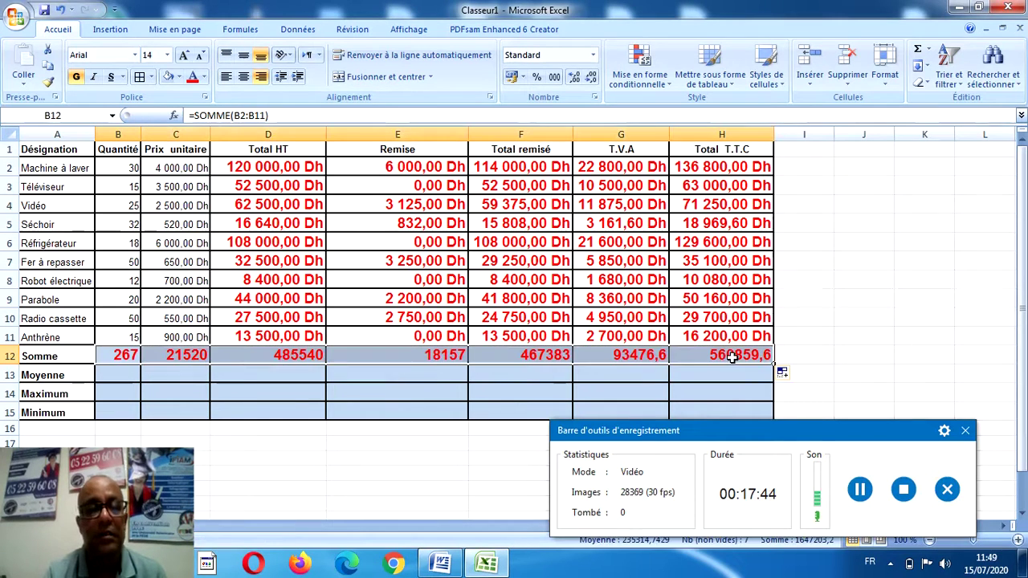
Calculate the average of the Quantité column in B13 with =MOYENNE(B2:B11).
{"action": "key", "text": "Return"}
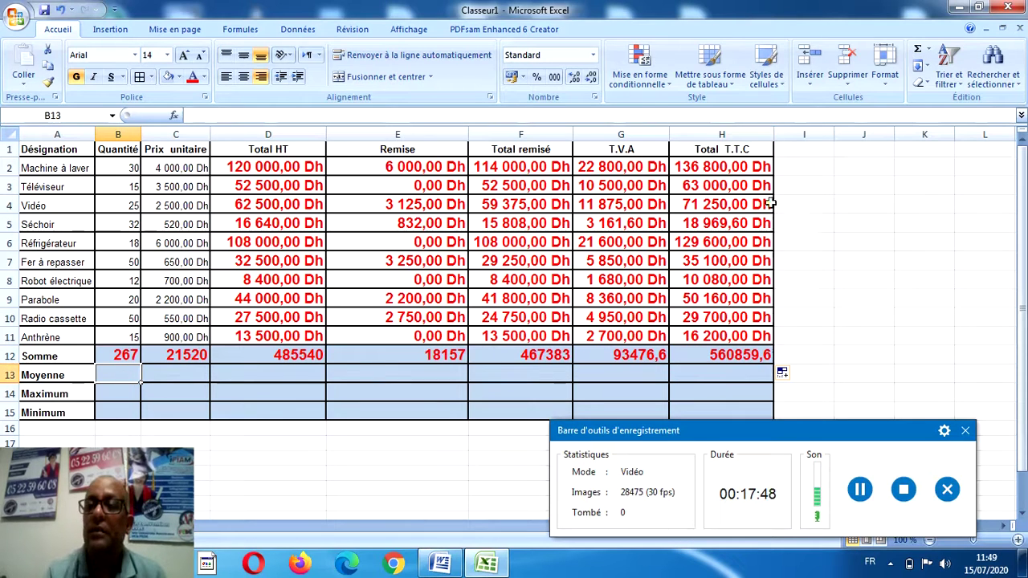
{"action": "left_click", "coordinate": [928, 50]}
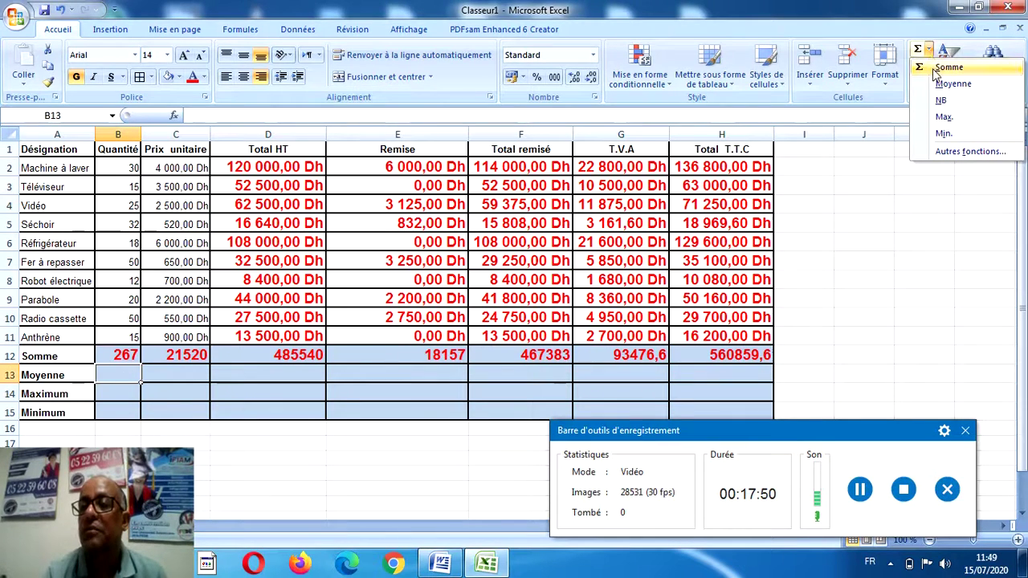
{"action": "left_click", "coordinate": [936, 82]}
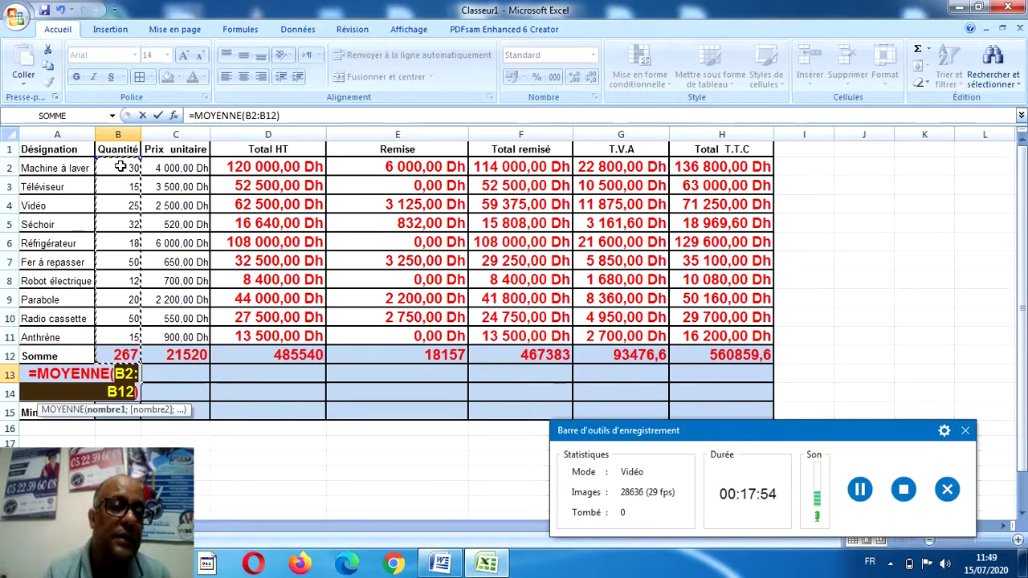
{"action": "left_click_drag", "start_coordinate": [120, 168], "coordinate": [126, 332]}
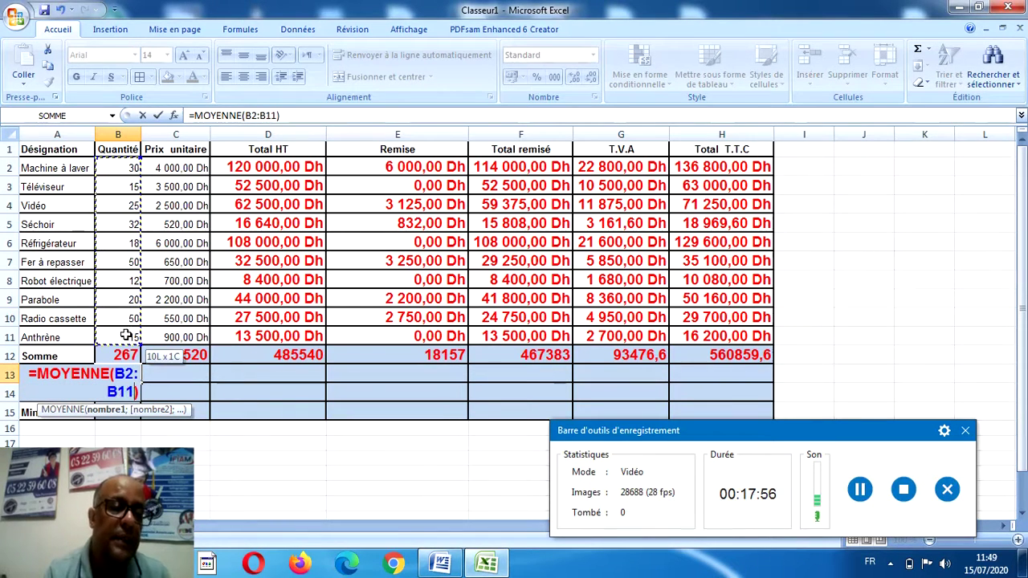
{"action": "key", "text": "Return"}
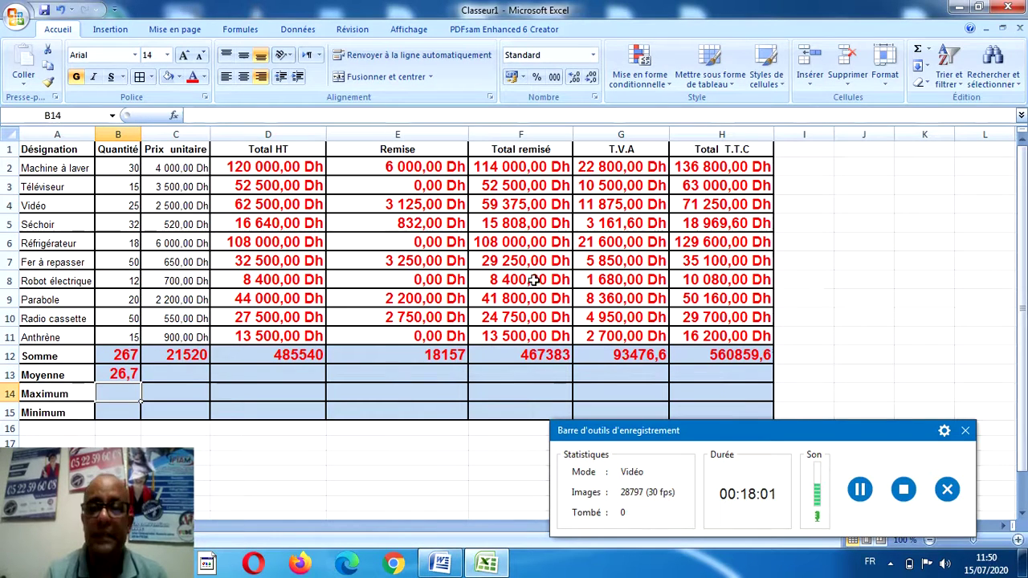
Calculate the maximum of the Quantité column in B14 with =MAX(B2:B11).
{"action": "left_click", "coordinate": [927, 50]}
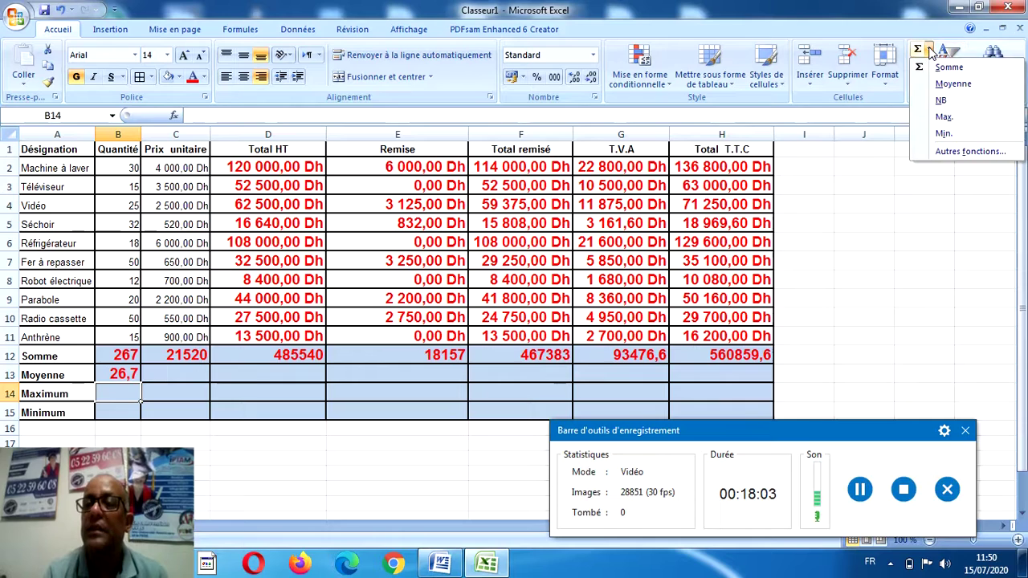
{"action": "left_click", "coordinate": [943, 117]}
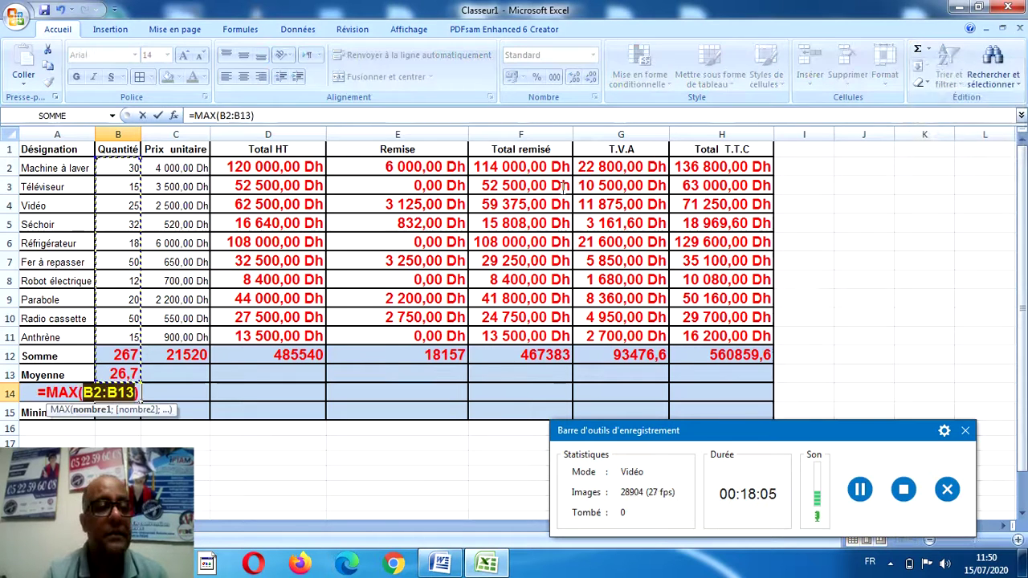
{"action": "left_click_drag", "start_coordinate": [113, 169], "coordinate": [120, 338]}
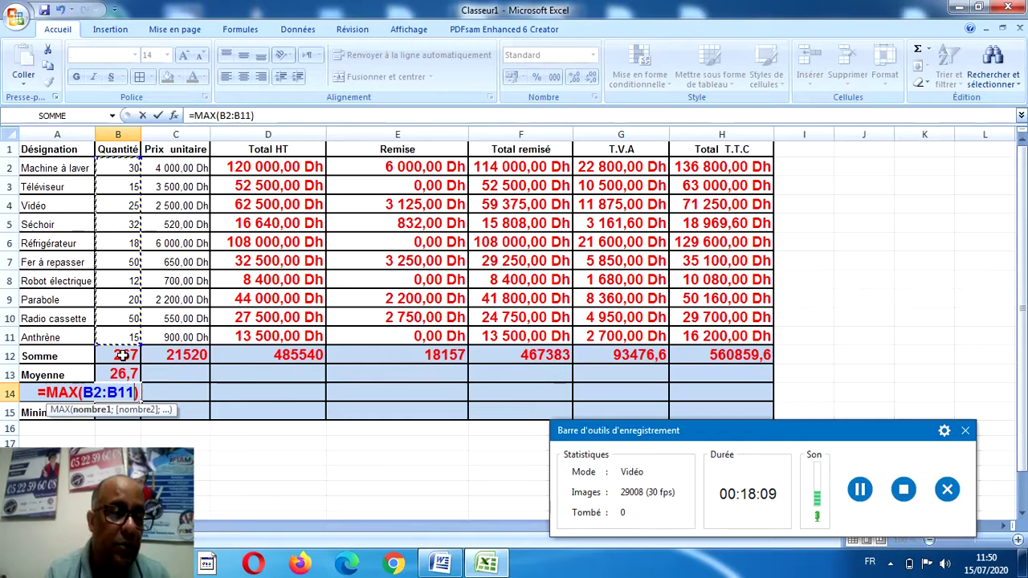
{"action": "key", "text": "Return"}
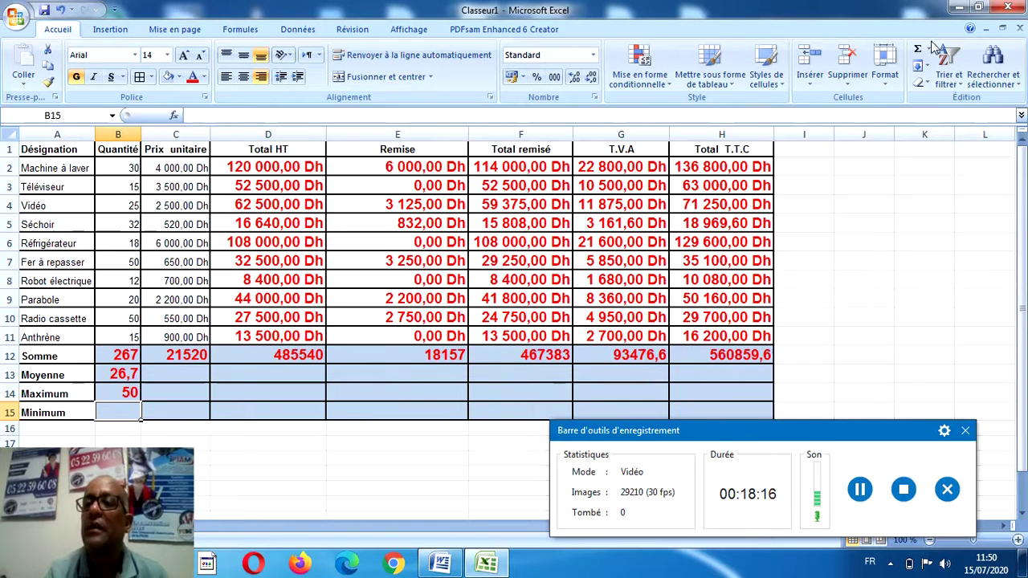
Calculate the minimum of the Quantité column in B15 with =MIN(B2:B11).
{"action": "left_click", "coordinate": [927, 49]}
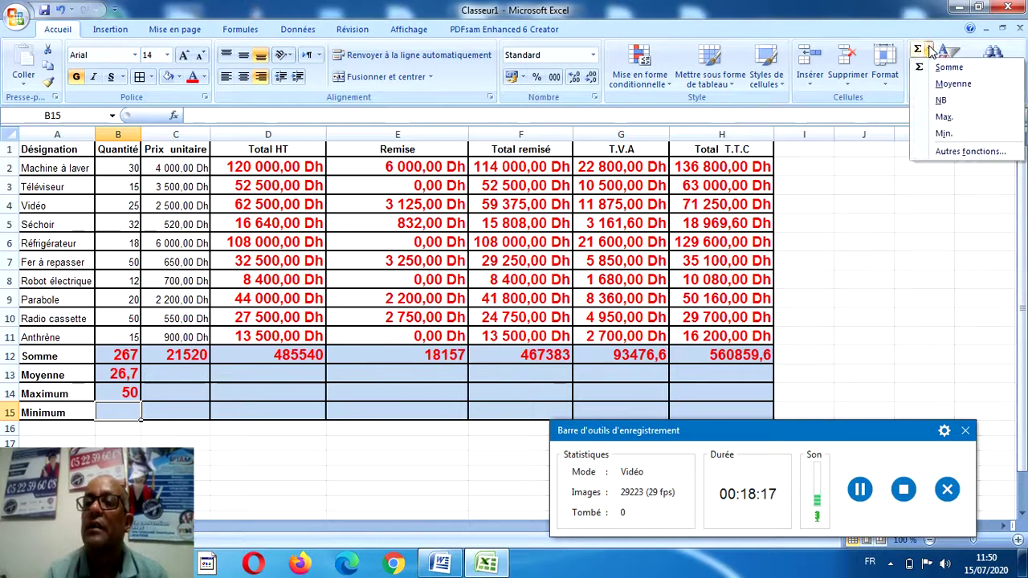
{"action": "left_click", "coordinate": [943, 135]}
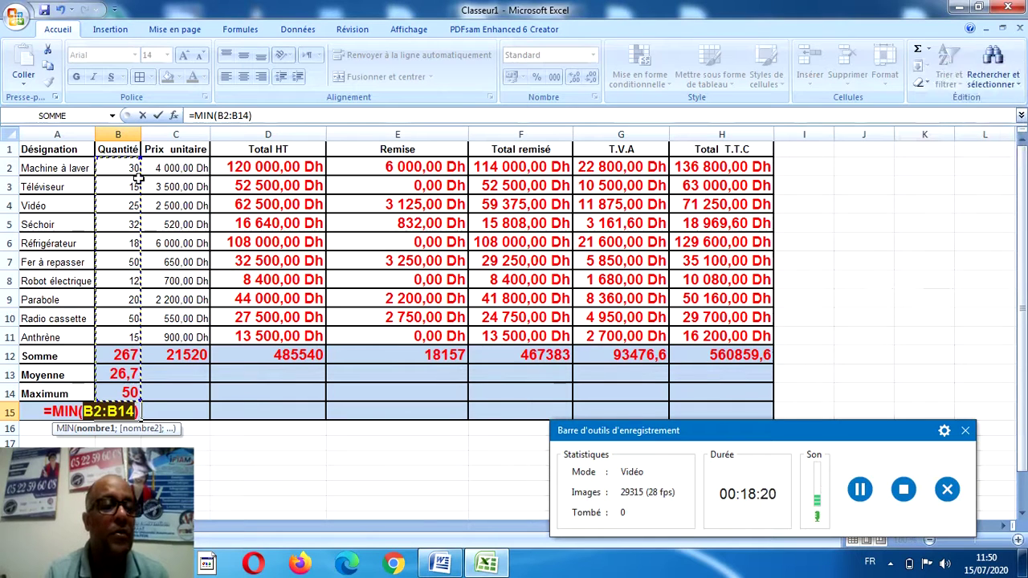
{"action": "left_click_drag", "start_coordinate": [126, 168], "coordinate": [137, 334]}
{"action": "key", "text": "Return"}
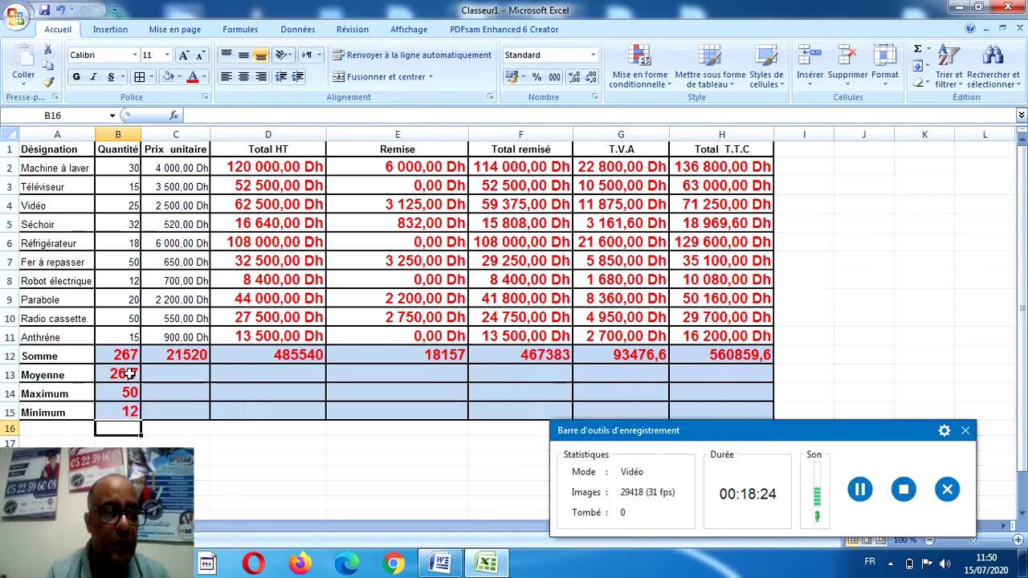
Copy the Moyenne, Maximum and Minimum formulas in B13:B15 across to column H.
{"action": "left_click_drag", "start_coordinate": [129, 374], "coordinate": [133, 414]}
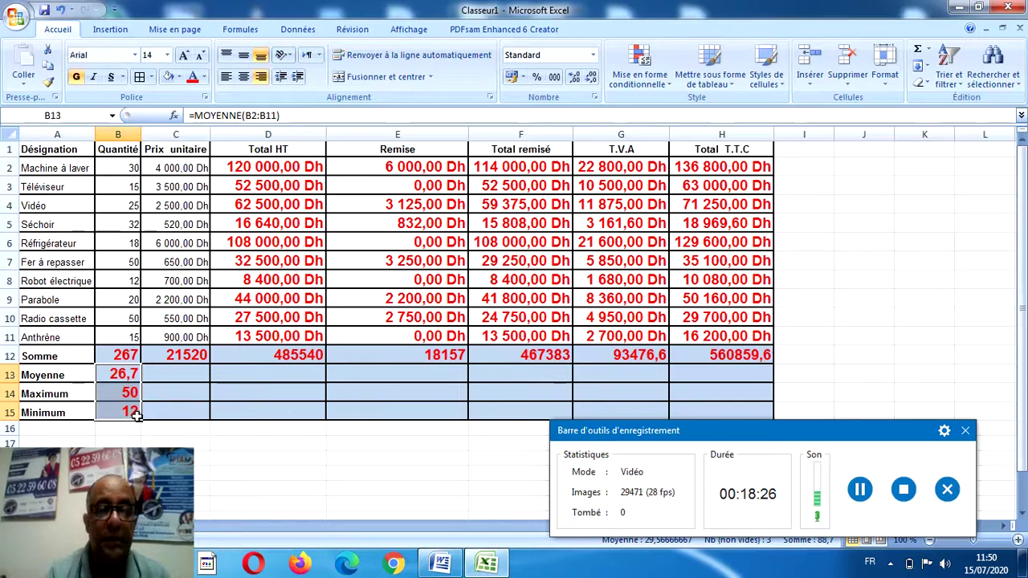
{"action": "left_click_drag", "start_coordinate": [608, 432], "coordinate": [607, 463]}
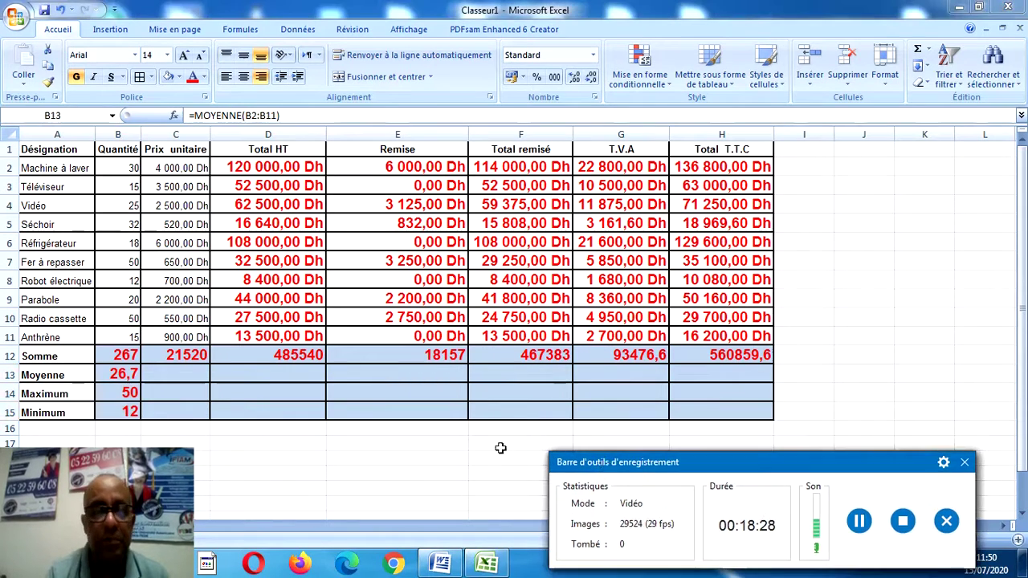
{"action": "left_click", "coordinate": [126, 378]}
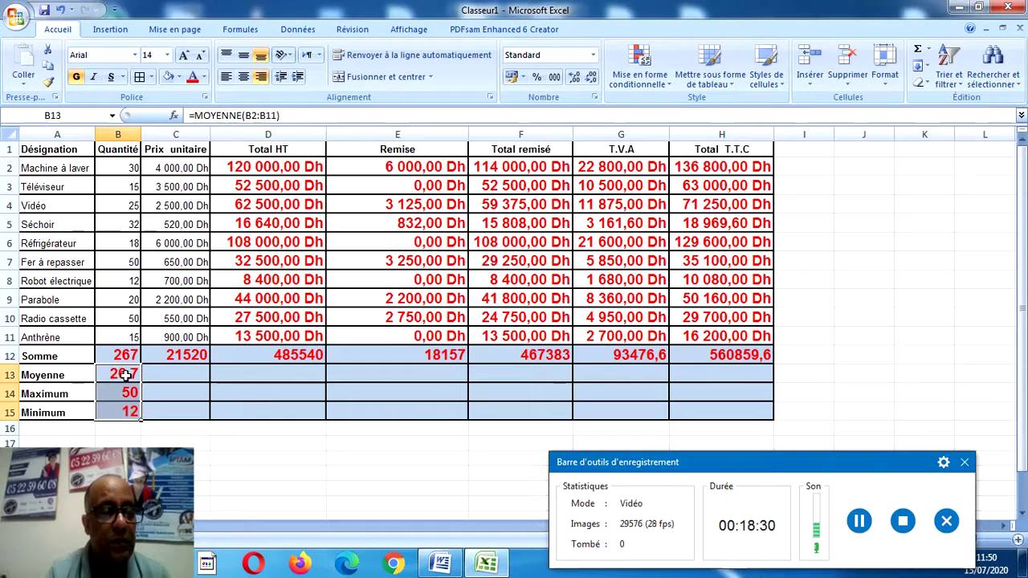
{"action": "left_click_drag", "start_coordinate": [141, 419], "coordinate": [736, 409]}
{"action": "left_click", "coordinate": [400, 428]}
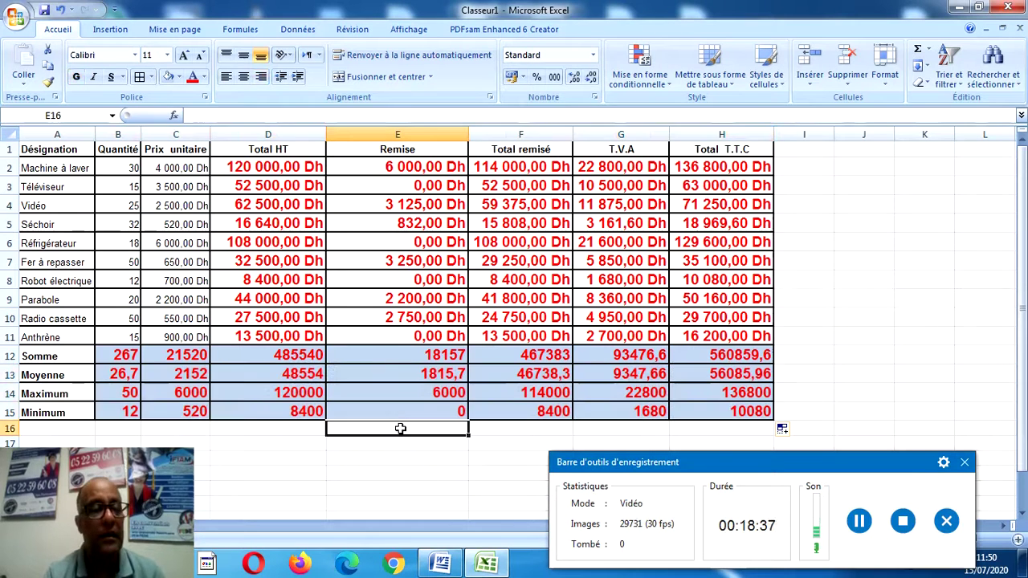
Give C12:H15 a custom number format with thousands separator, two decimals and the suffix "dh".
{"action": "left_click_drag", "start_coordinate": [178, 355], "coordinate": [722, 412]}
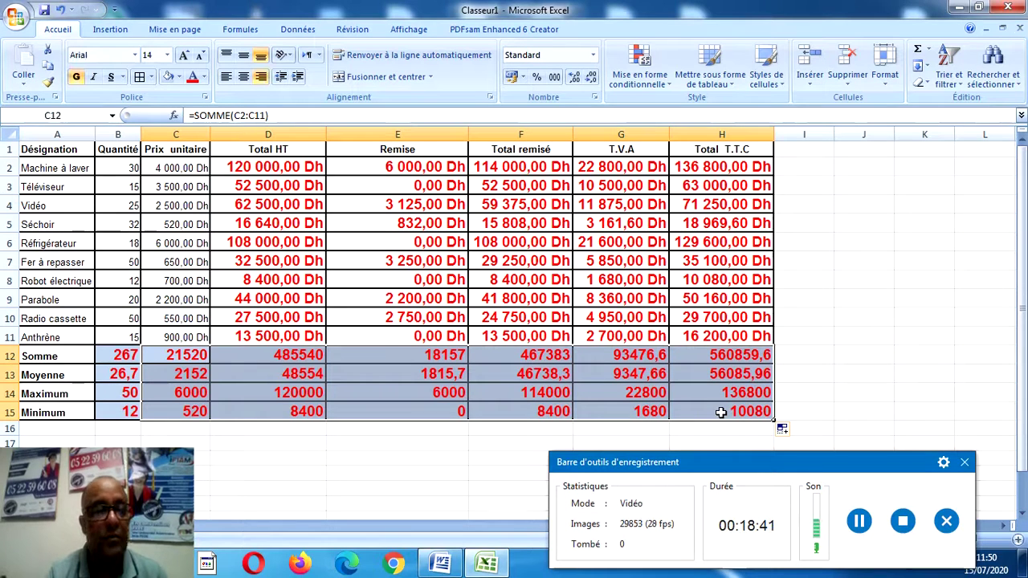
{"action": "left_click", "coordinate": [594, 97]}
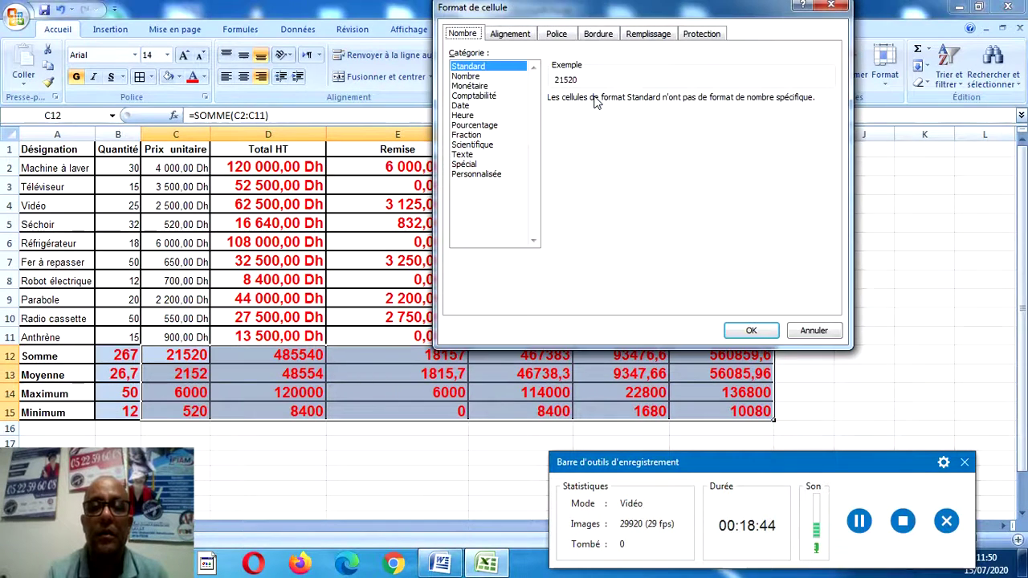
{"action": "left_click", "coordinate": [474, 77]}
{"action": "left_click", "coordinate": [553, 118]}
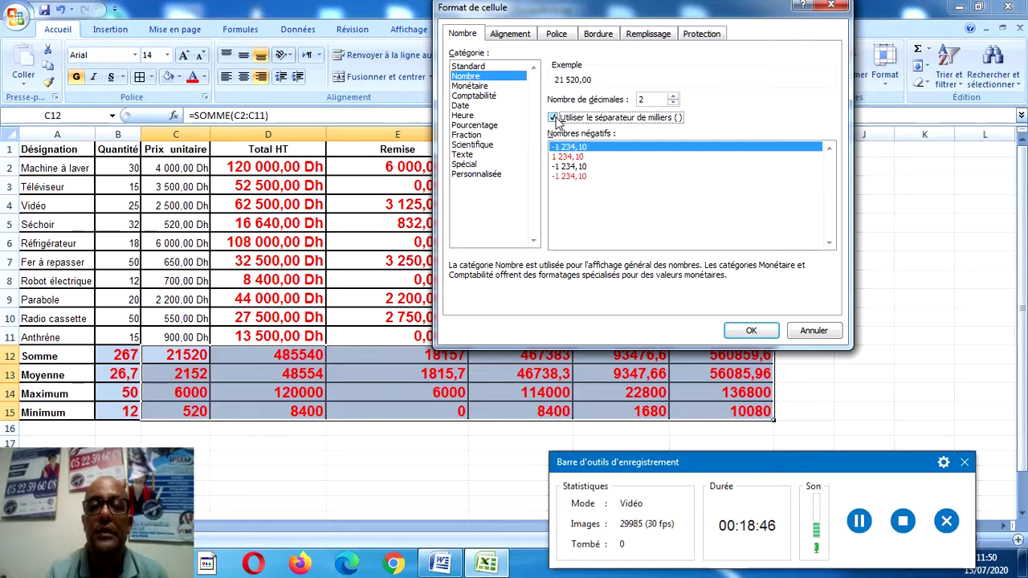
{"action": "left_click", "coordinate": [482, 174]}
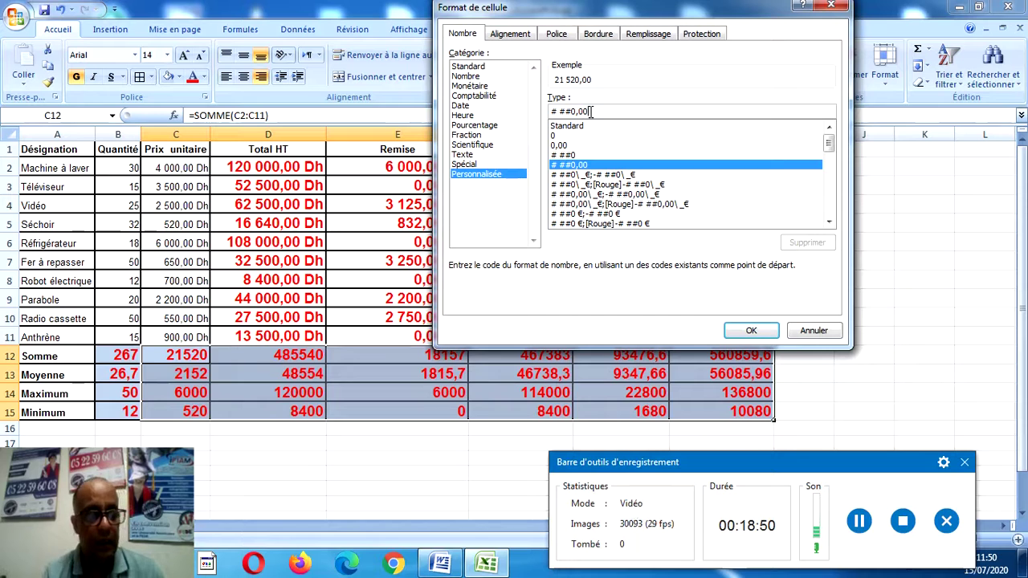
{"action": "left_click", "coordinate": [590, 112]}
{"action": "type", "text": "\"dh"}
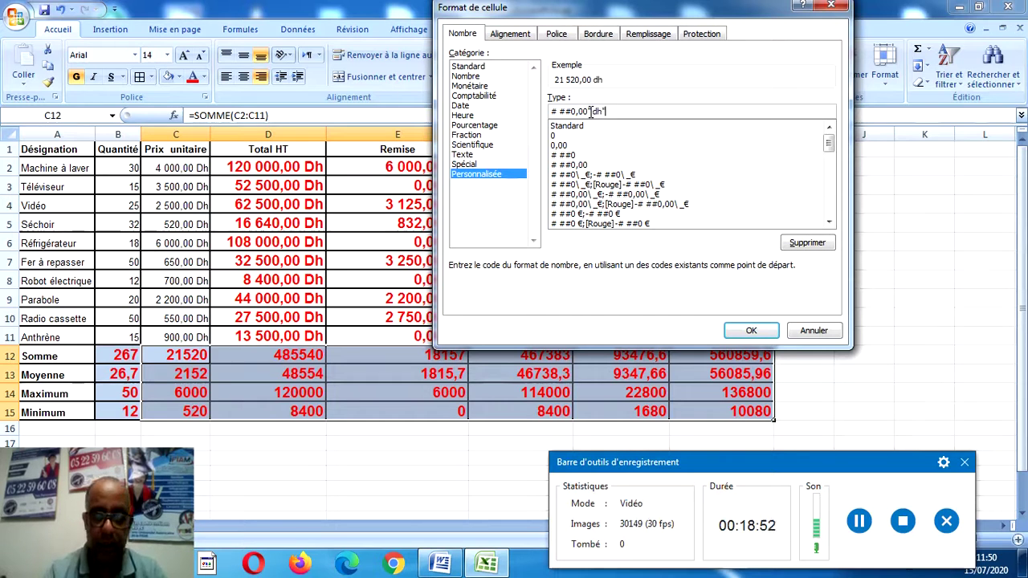
{"action": "type", "text": "\""}
{"action": "key", "text": "Return"}
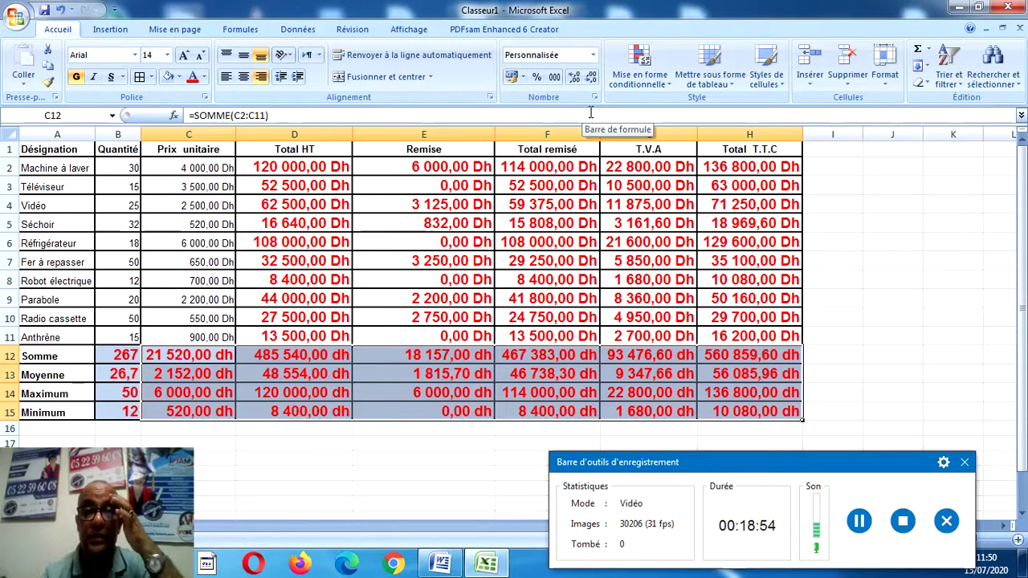
Switch to the Word document s2 bureautique and examine the DOCUMENT 1 exercise, FUSION ET PUBLIPOSTAGE.
{"action": "left_click", "coordinate": [452, 554]}
{"action": "left_click_drag", "start_coordinate": [1020, 237], "coordinate": [1020, 259]}
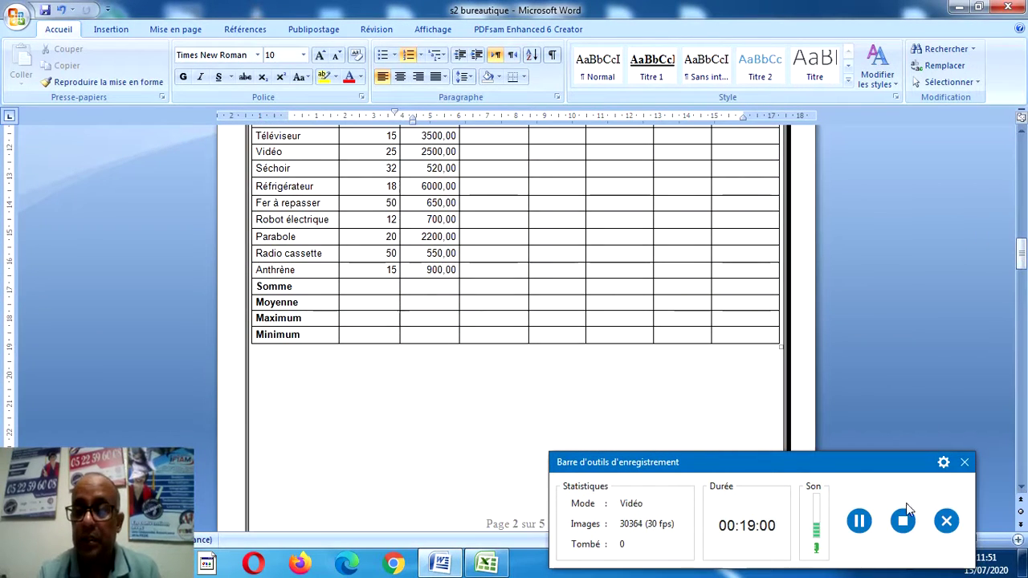
{"action": "left_click", "coordinate": [859, 523]}
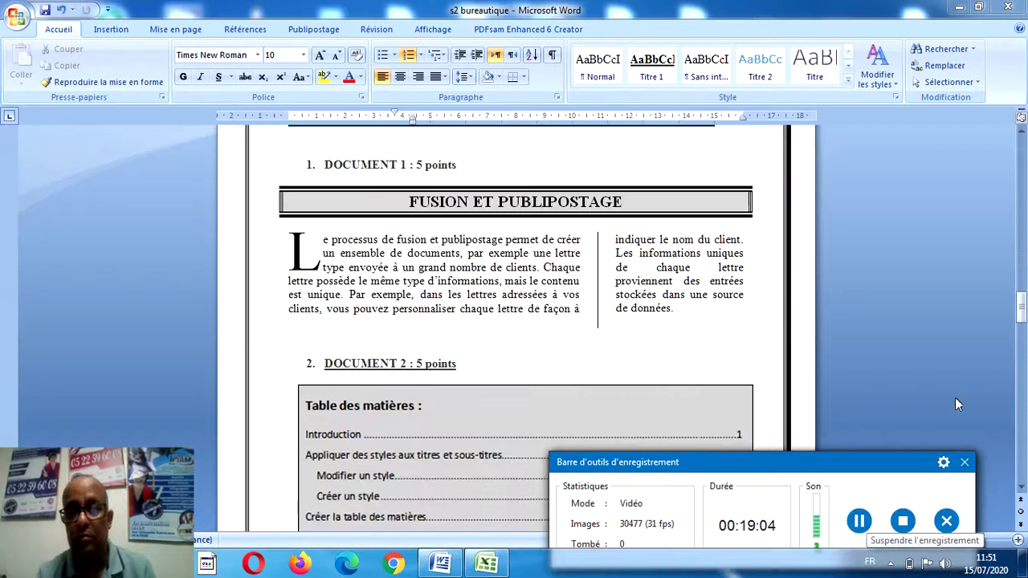
{"action": "mouse_move", "coordinate": [1021, 313]}
{"action": "left_mouse_down"}
{"action": "mouse_move", "coordinate": [1022, 369]}
{"action": "mouse_move", "coordinate": [1023, 314]}
{"action": "left_mouse_up"}
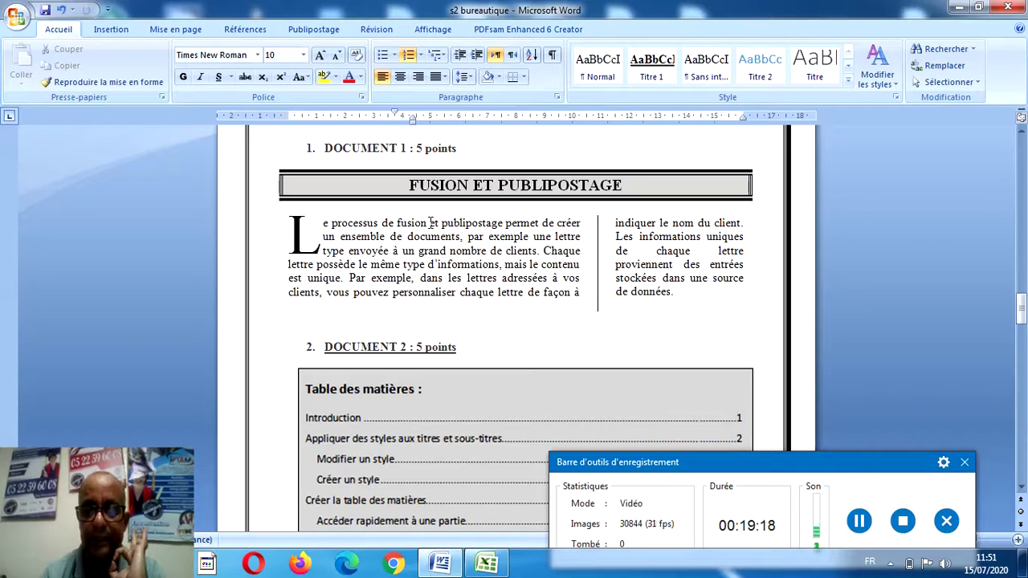
{"action": "left_click", "coordinate": [855, 521]}
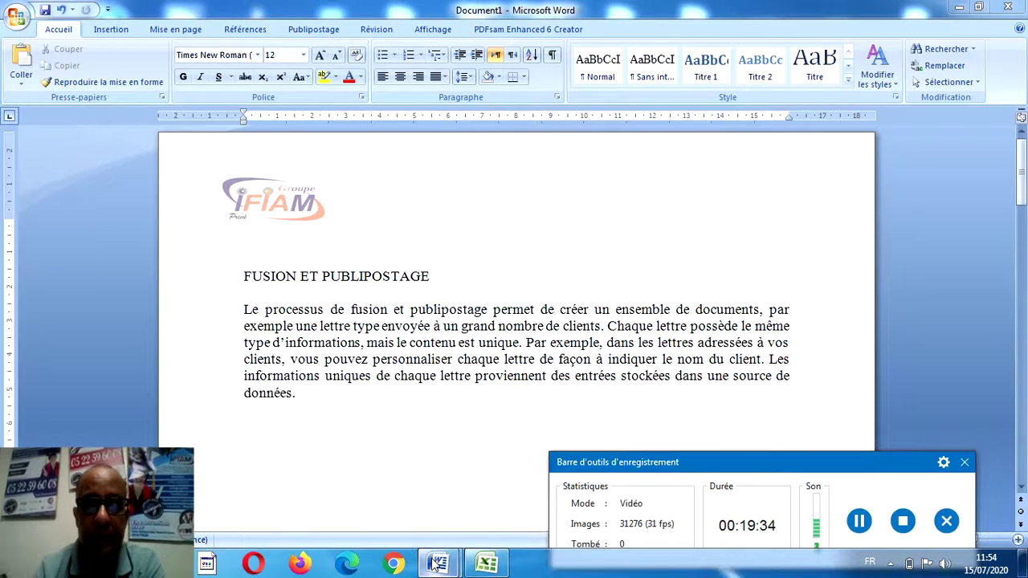
Compare the formatted FUSION ET PUBLIPOSTAGE model in s2 bureautique with the plain text in Document1, ending in Document1.
{"action": "mouse_move", "coordinate": [433, 565]}
{"action": "left_click", "coordinate": [372, 489]}
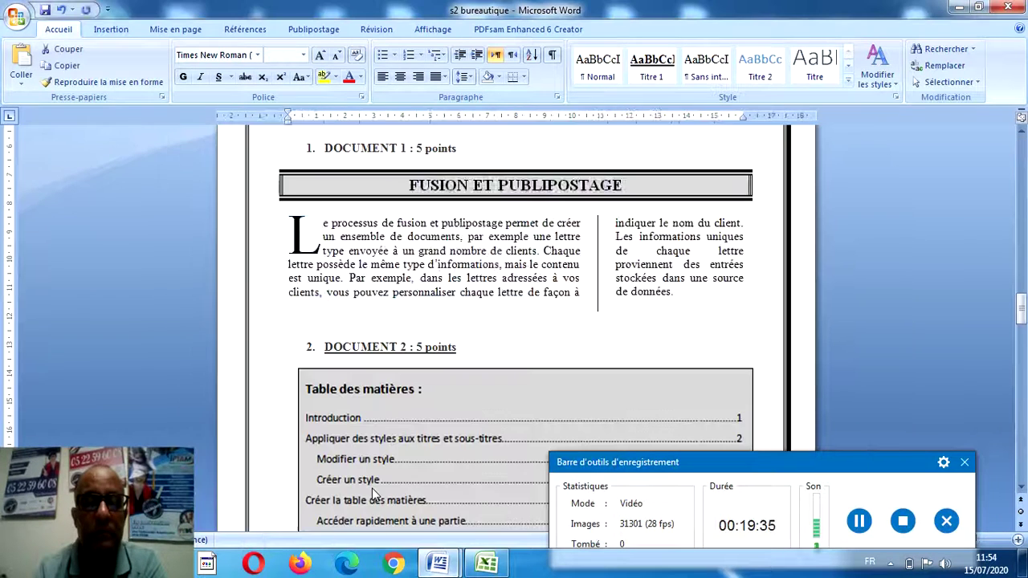
{"action": "left_click", "coordinate": [342, 252]}
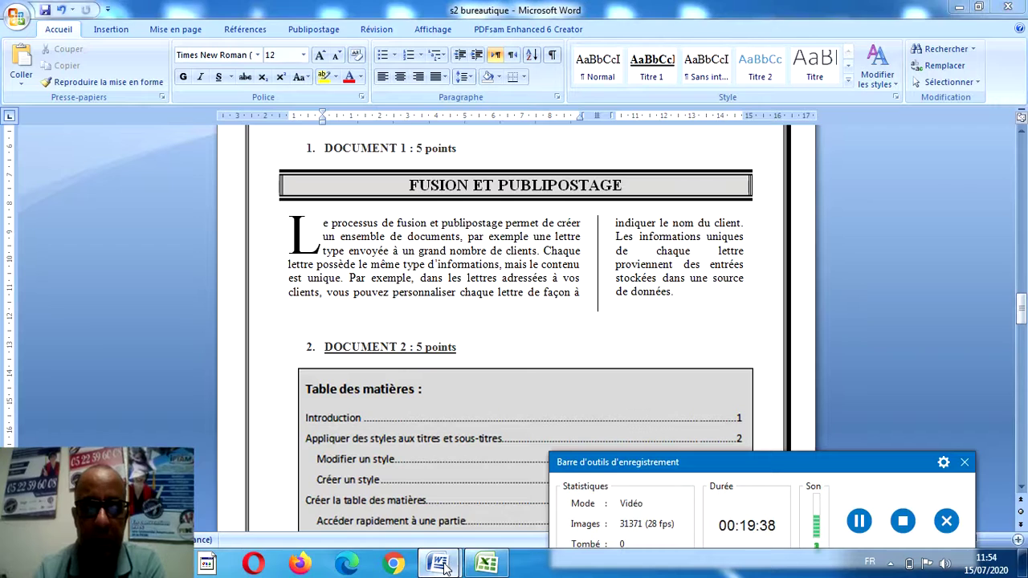
{"action": "mouse_move", "coordinate": [444, 566]}
{"action": "left_click", "coordinate": [482, 498]}
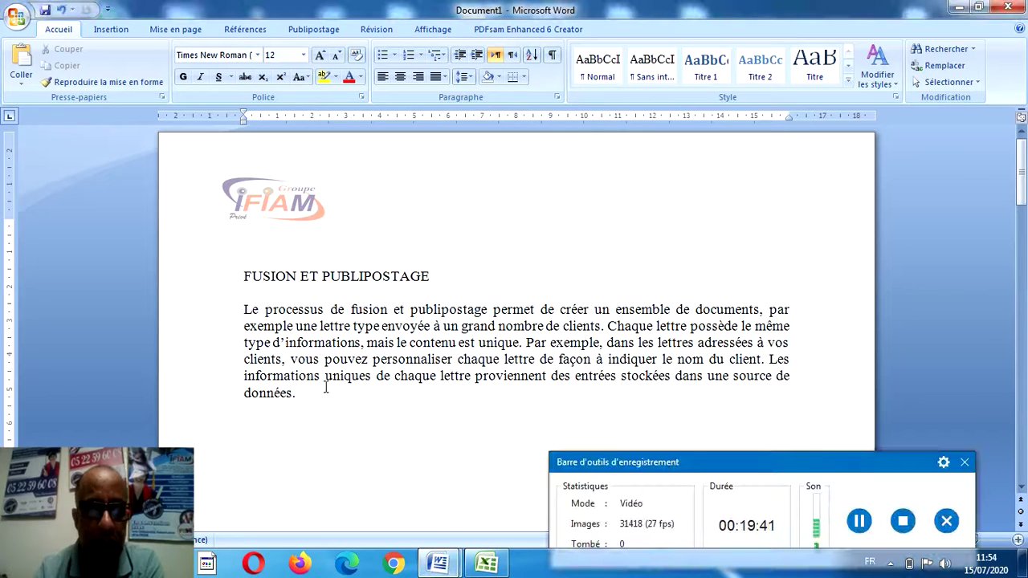